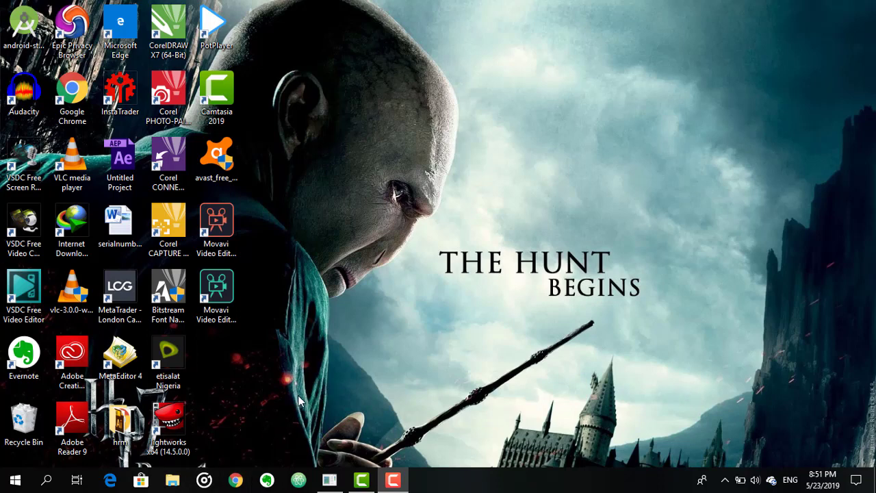
Launch Adobe Illustrator CS6 (64 Bit) from the Adobe Master Collection CS6 group
click(13, 483)
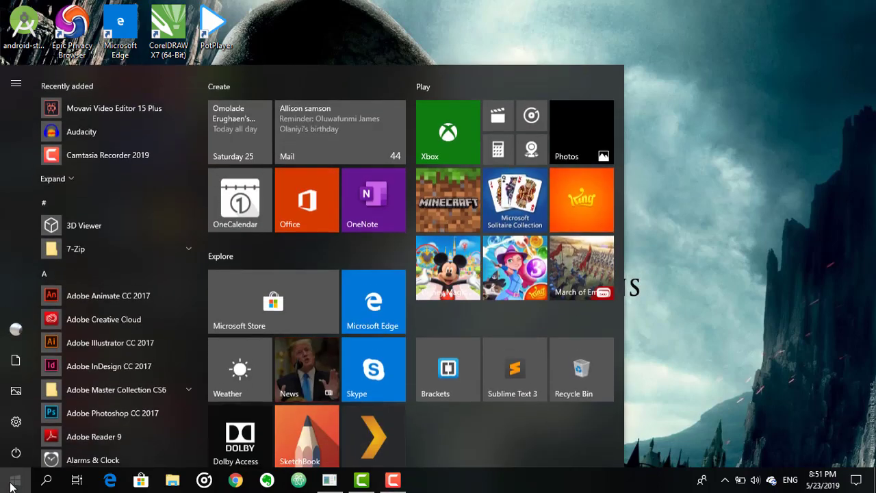
click(180, 381)
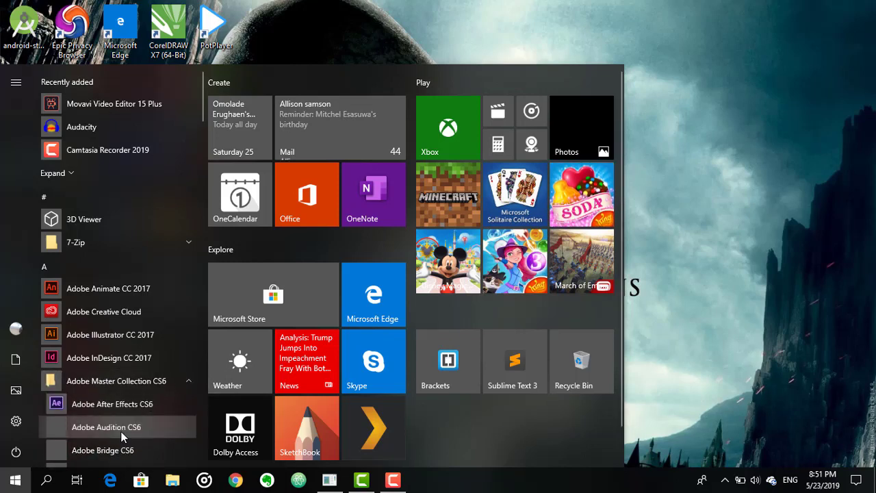
scroll(121, 430, down, 3)
scroll(120, 430, down, 1)
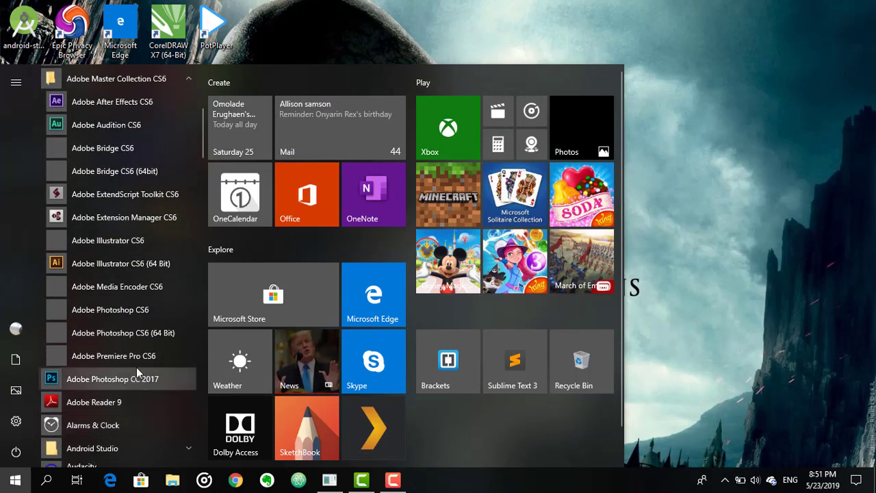
click(124, 267)
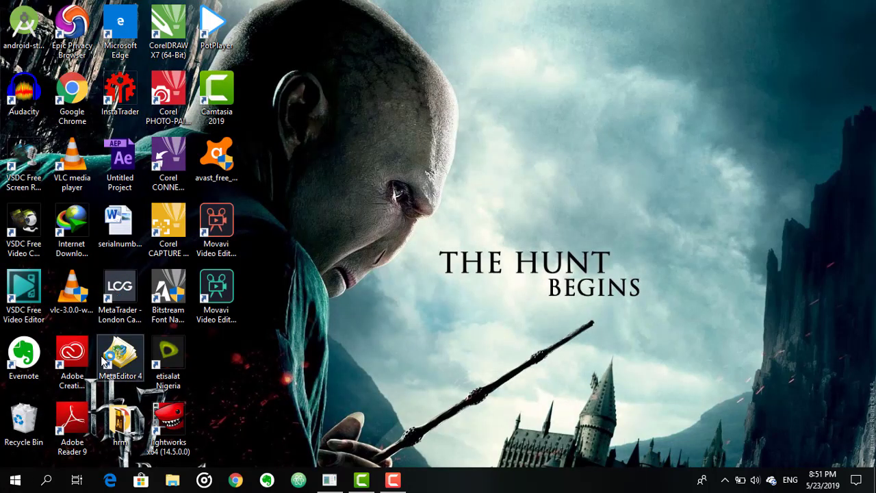
click(393, 480)
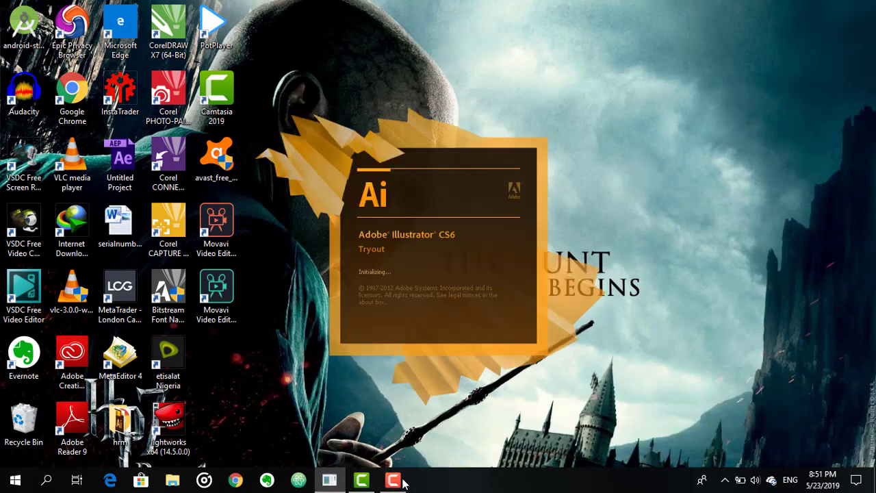
mouse_move(398, 482)
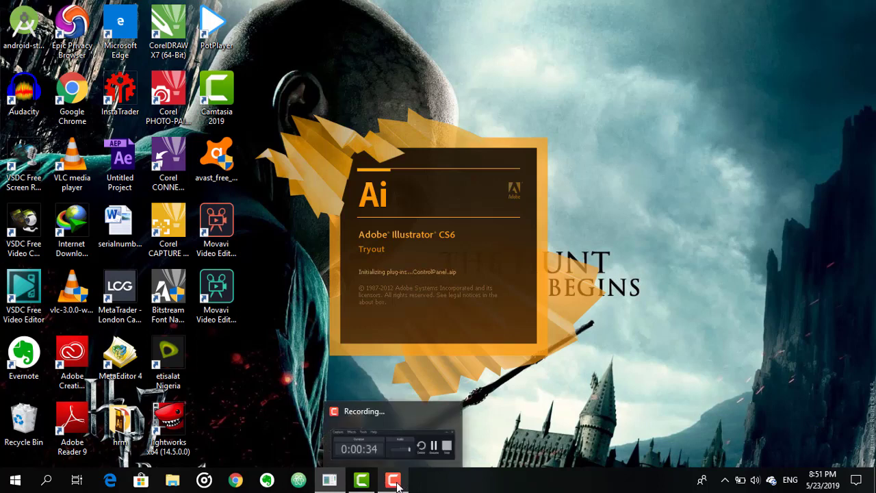
click(395, 481)
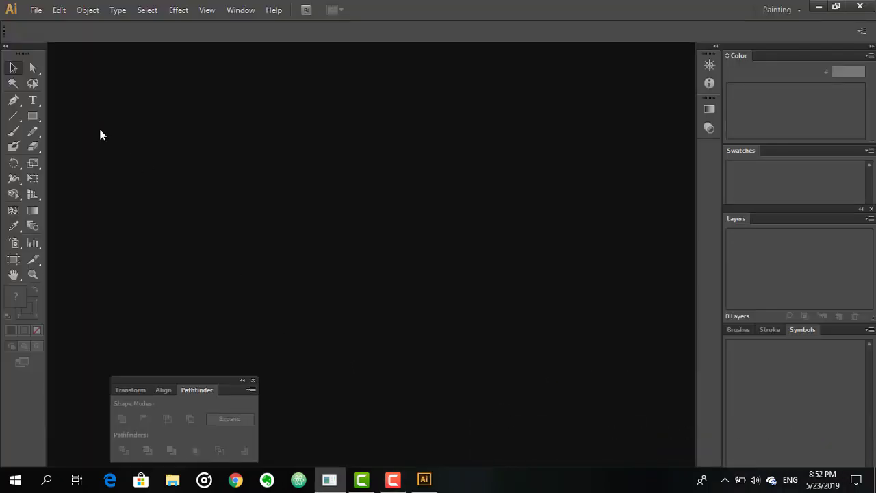
Create a new document with the Web profile, one artboard and a size of 960 x 560 px
click(35, 11)
click(43, 28)
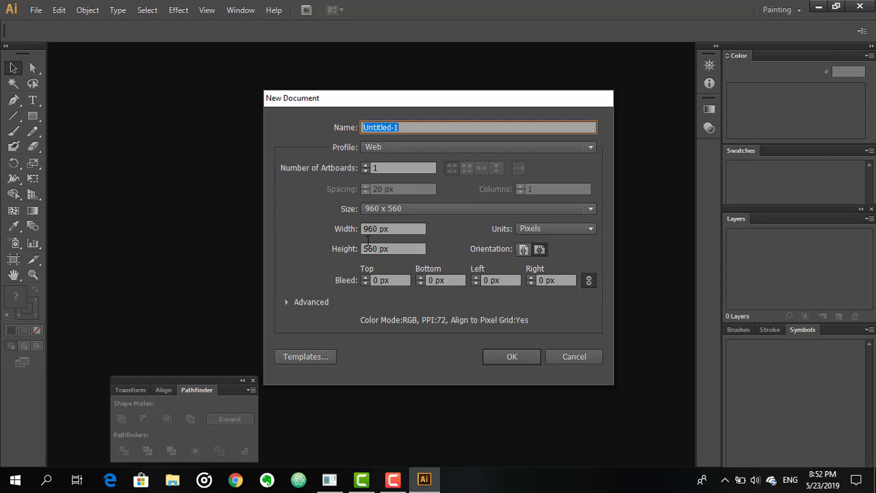
click(501, 357)
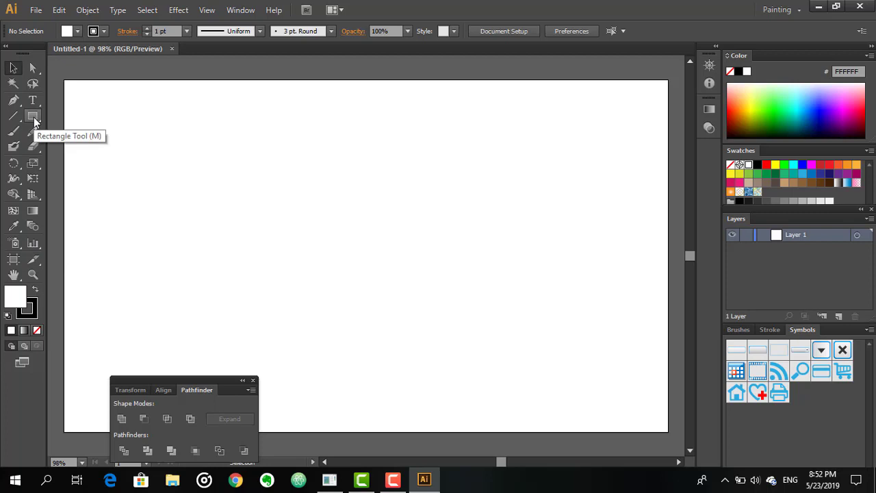
Draw an upright ellipse near the middle of the artboard and cover its upper half with a slightly wider rectangle
drag(34, 119, 75, 146)
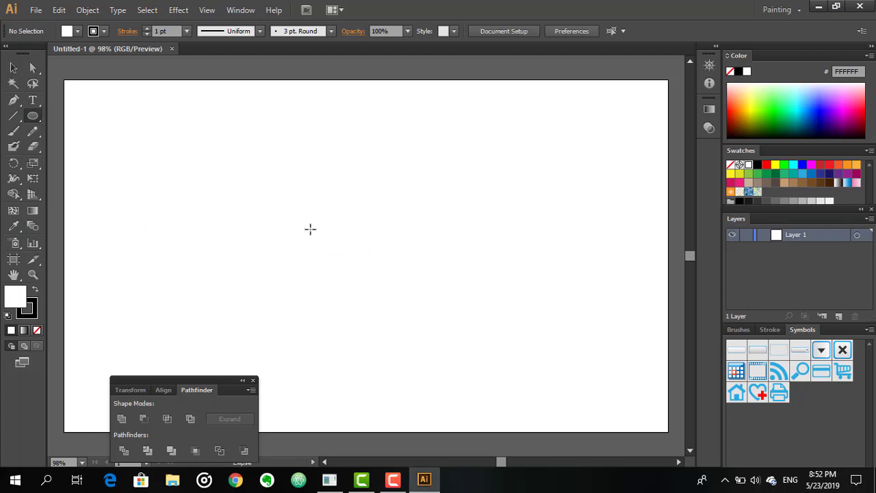
drag(304, 173, 424, 331)
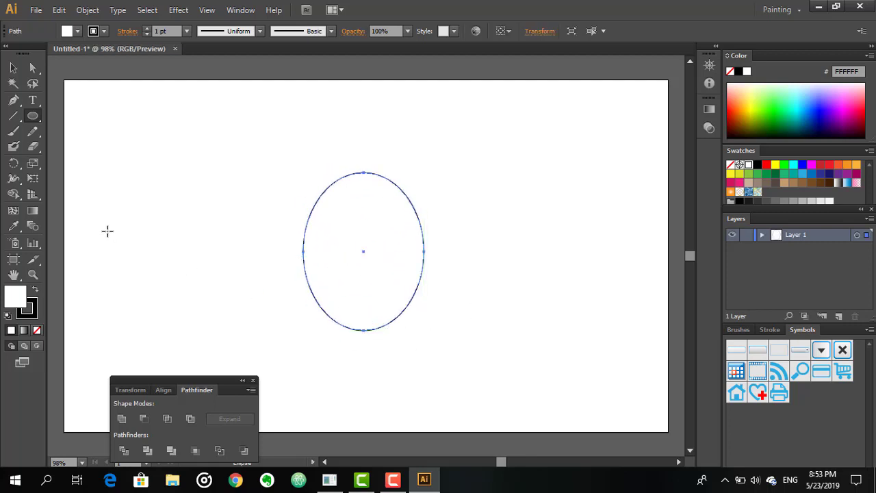
click(33, 122)
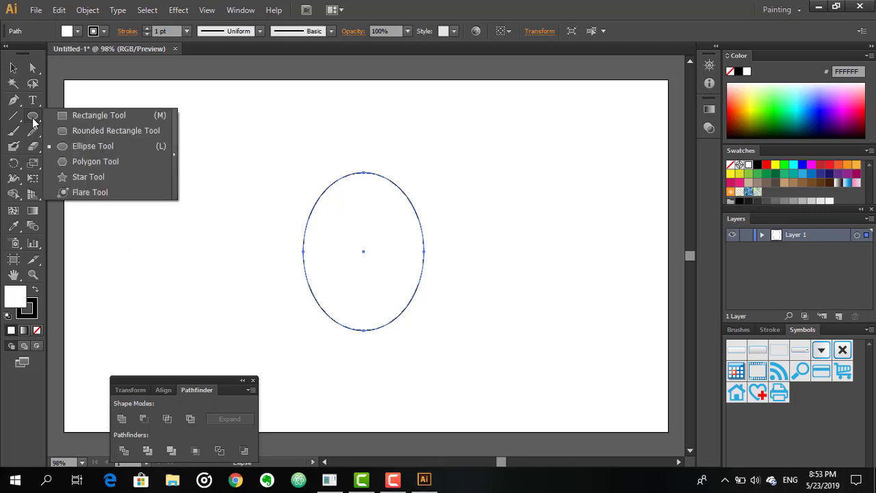
click(73, 115)
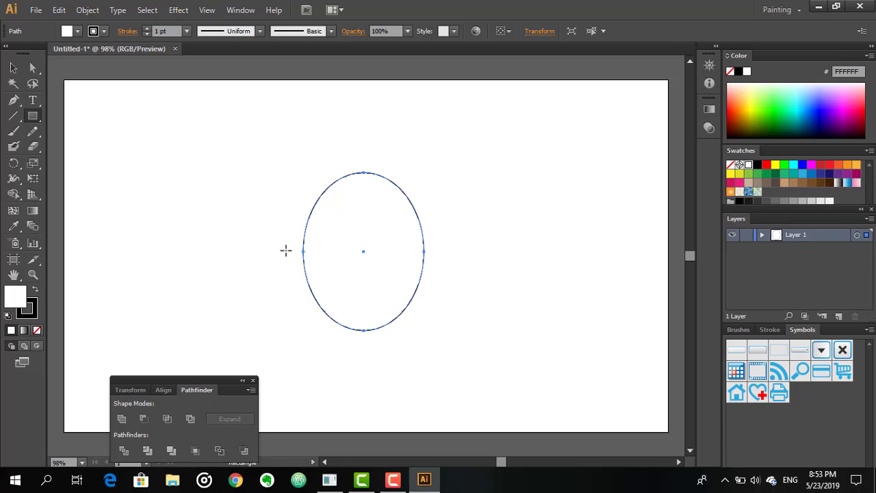
drag(288, 252, 433, 158)
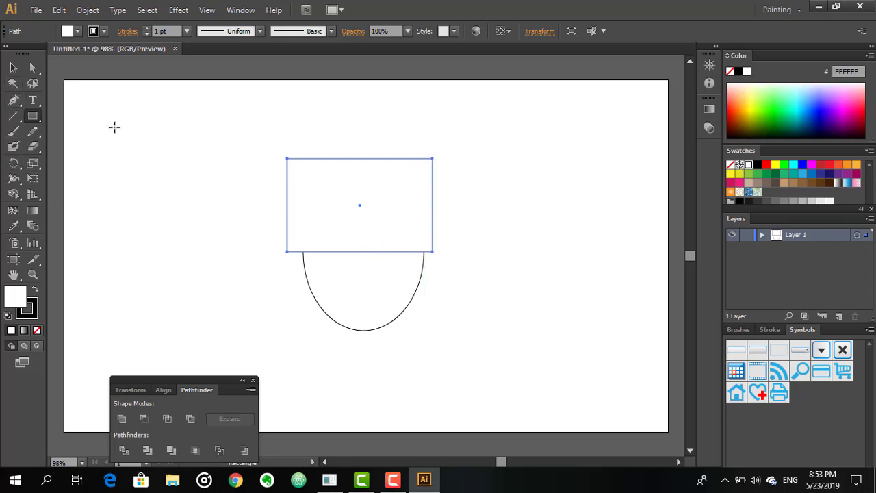
Select both the ellipse and the rectangle, and move the Pathfinder panel up so it is fully visible
click(12, 69)
click(12, 69)
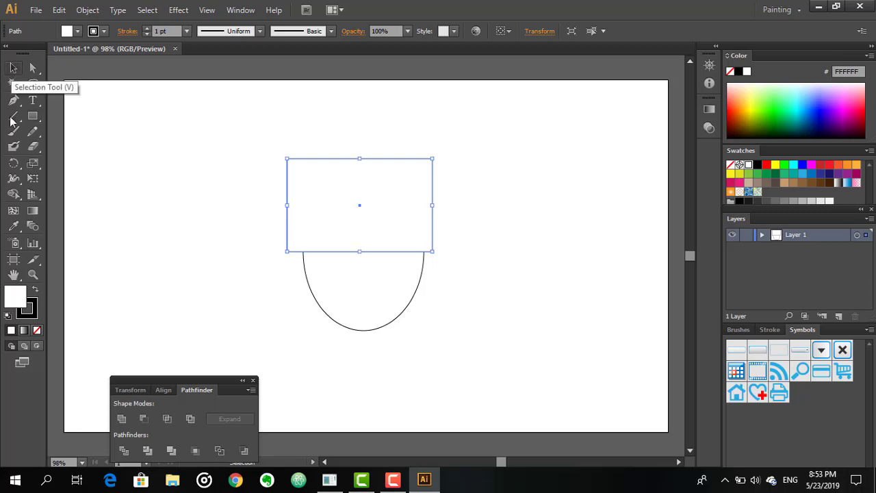
drag(377, 111, 376, 373)
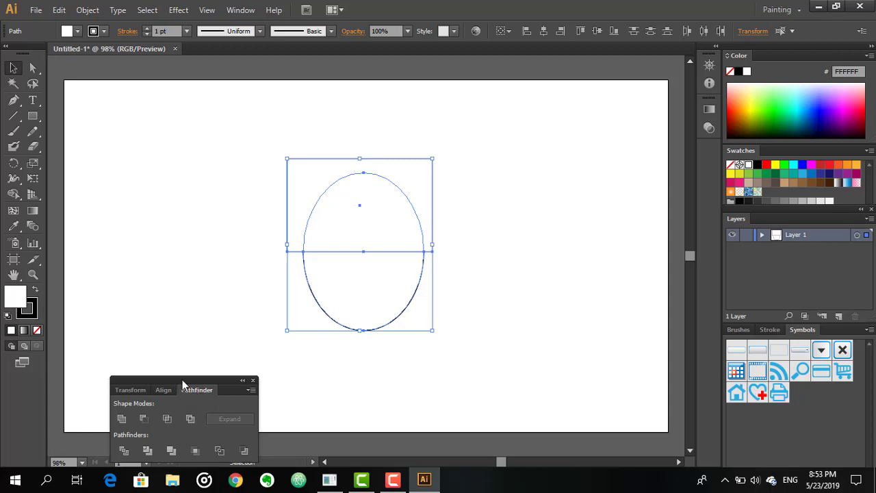
drag(183, 388, 153, 347)
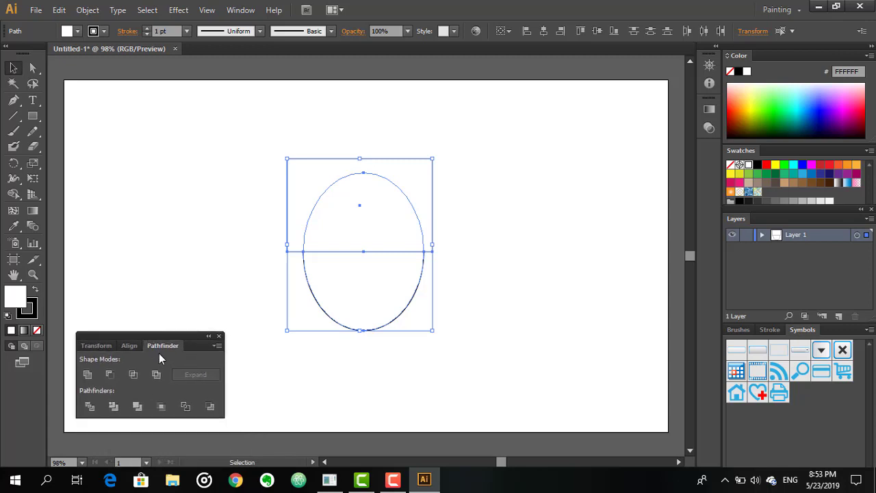
Hide the Pathfinder panel and show it again
click(245, 14)
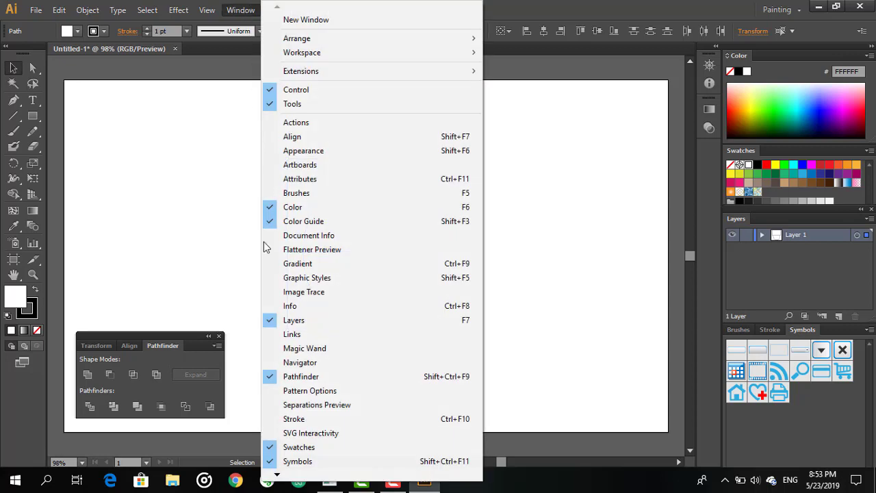
click(291, 377)
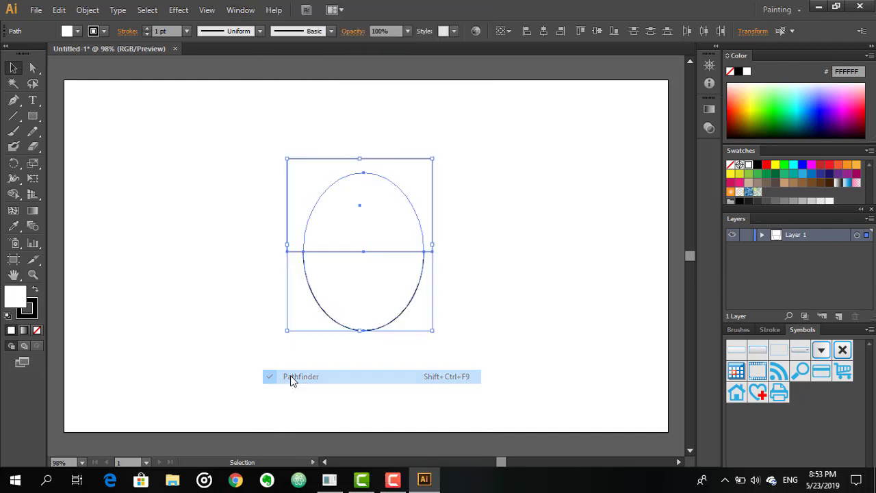
click(239, 11)
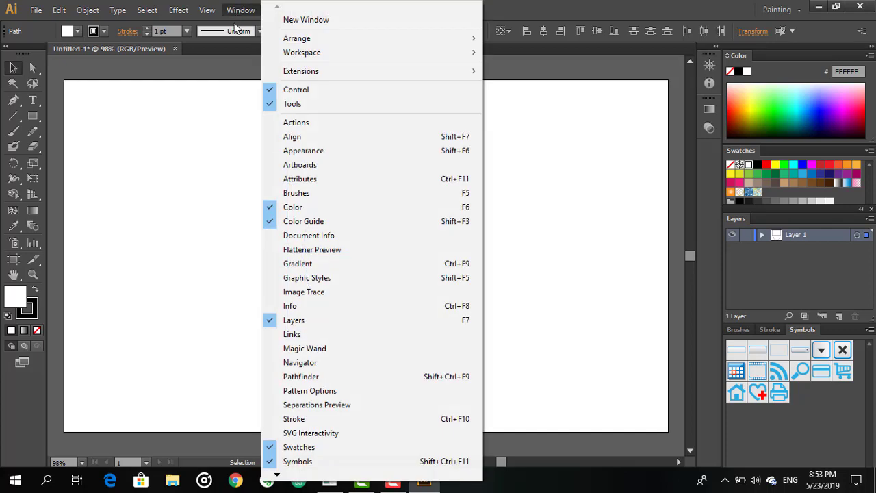
click(287, 380)
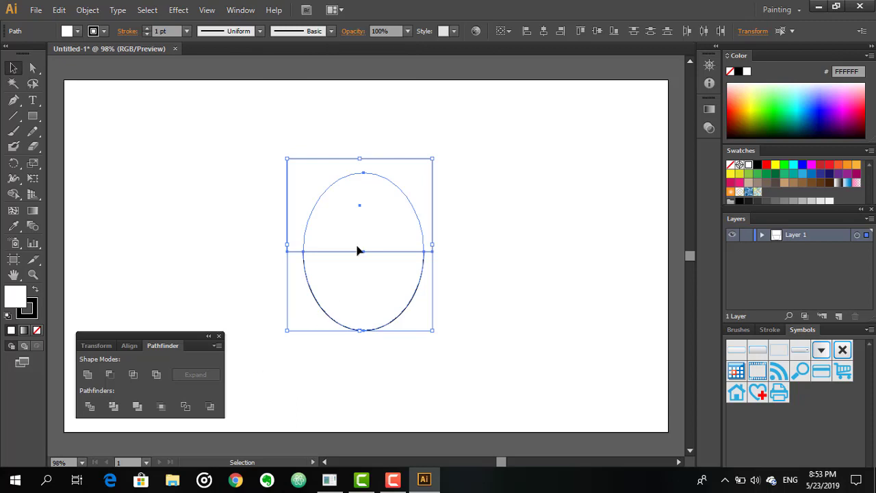
Subtract the rectangle from the ellipse with Minus Front and shift the remaining half-ellipse slightly up and to the left
click(109, 375)
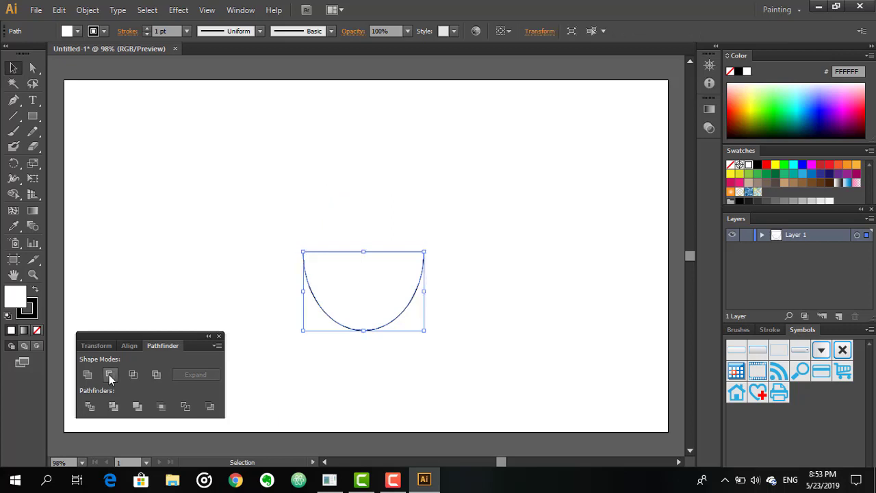
click(282, 232)
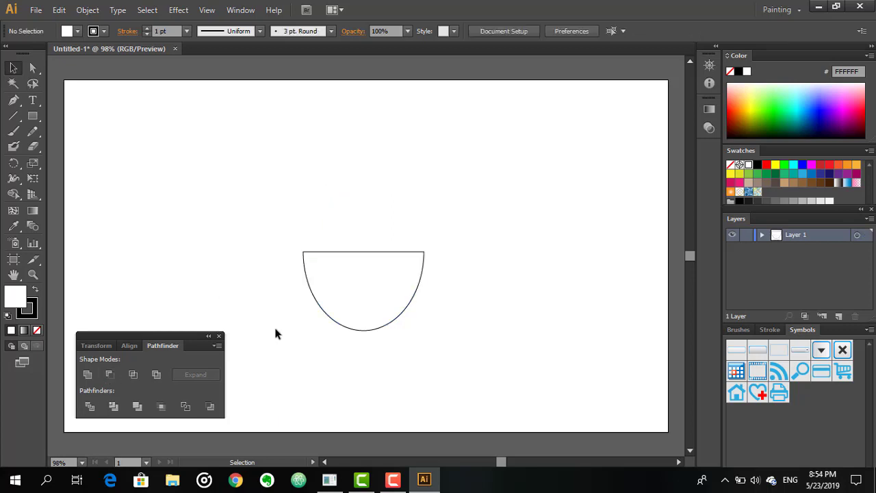
click(373, 295)
drag(371, 295, 354, 278)
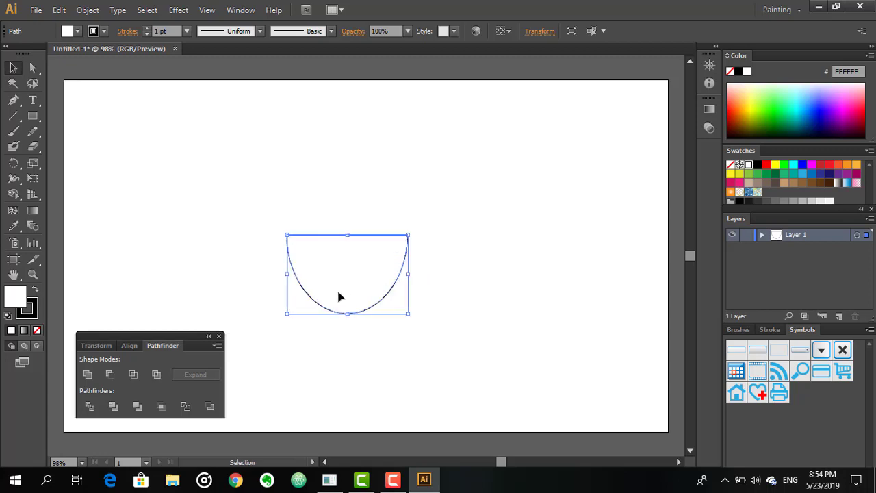
click(148, 216)
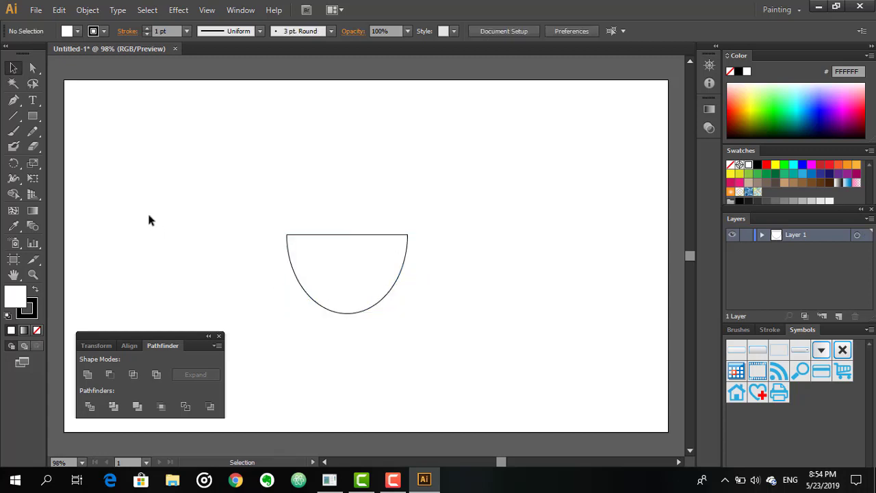
Add four anchor points to the half-ellipse's straight top edge, two near each end, with the Add Anchor Point tool
click(31, 68)
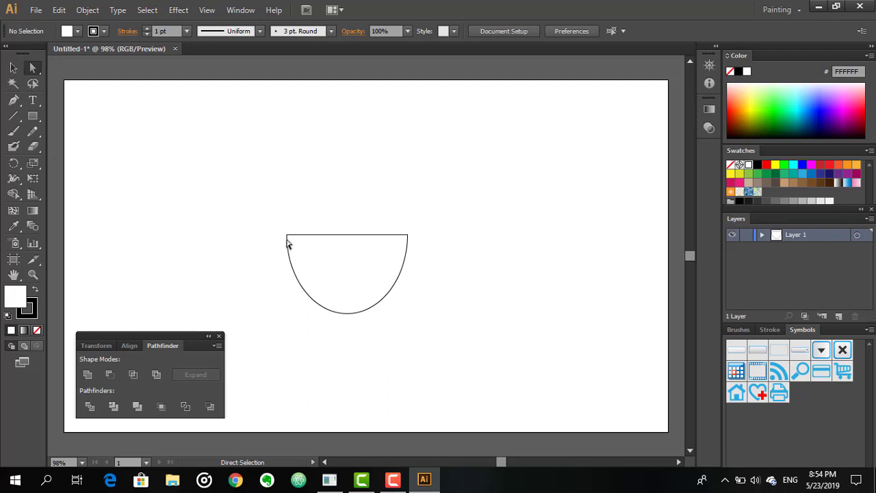
click(289, 239)
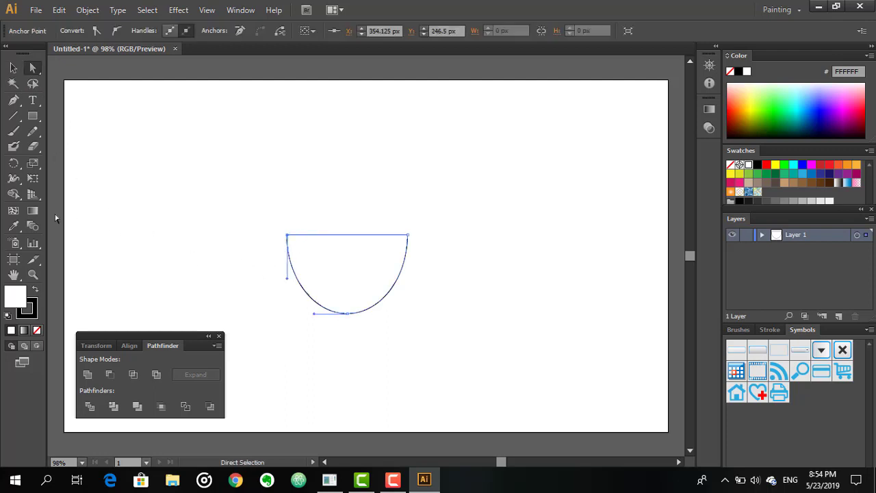
click(13, 102)
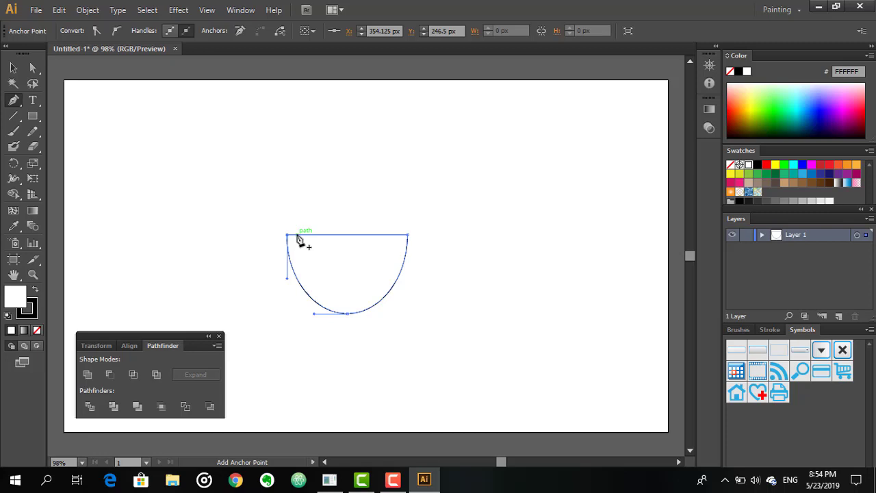
click(13, 101)
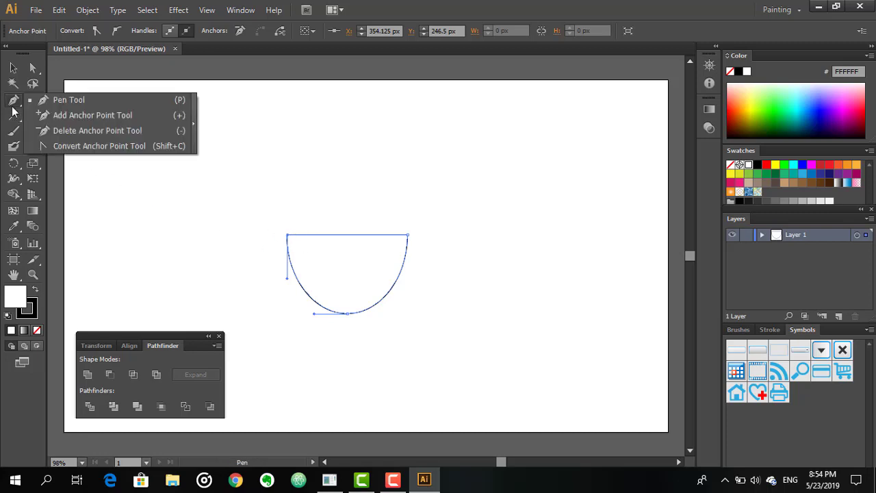
click(63, 116)
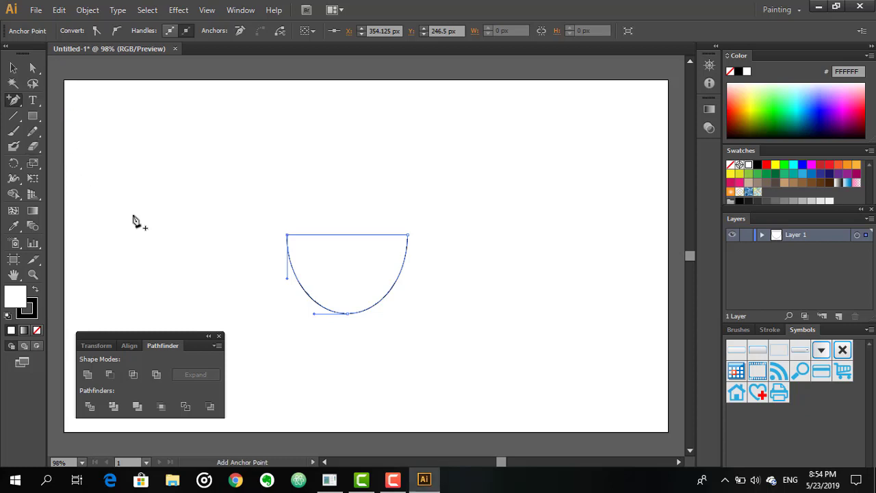
click(299, 234)
click(316, 235)
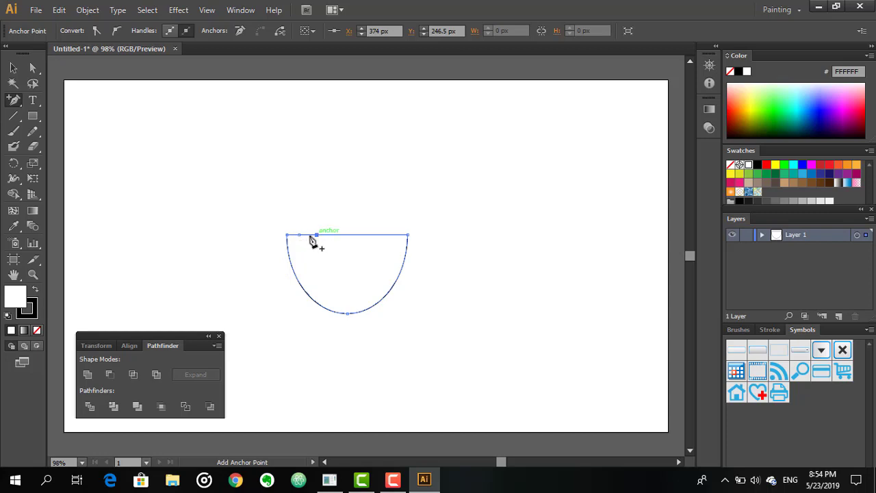
click(396, 235)
click(376, 235)
Raise the four added anchors into a symmetrical tapered top, the outer pair to about Y 229 px and the inner pair to about Y 182 px
click(35, 68)
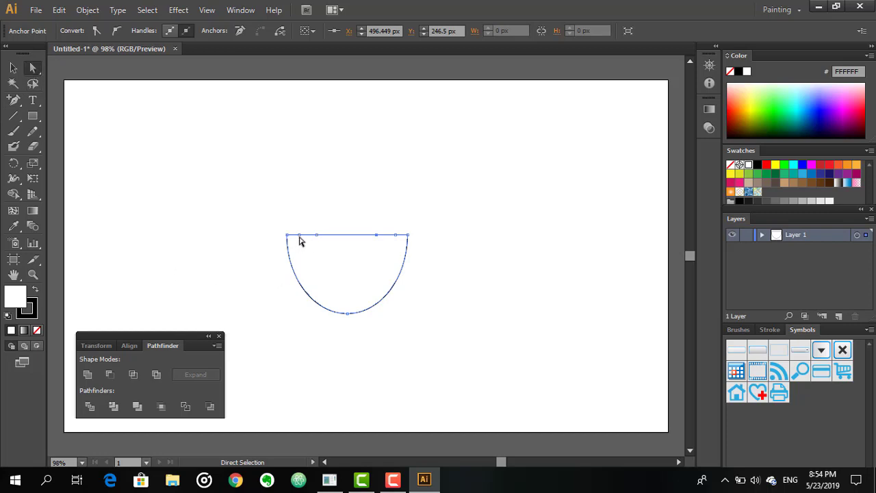
drag(299, 236, 301, 225)
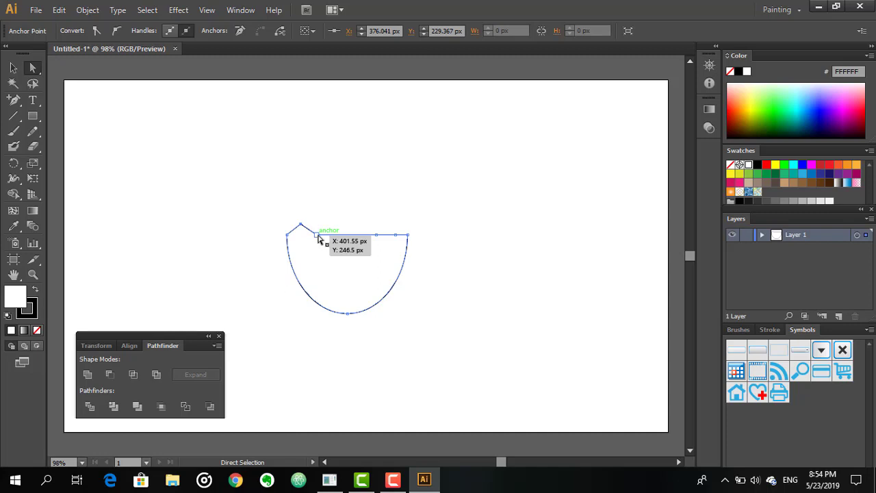
drag(316, 238, 325, 195)
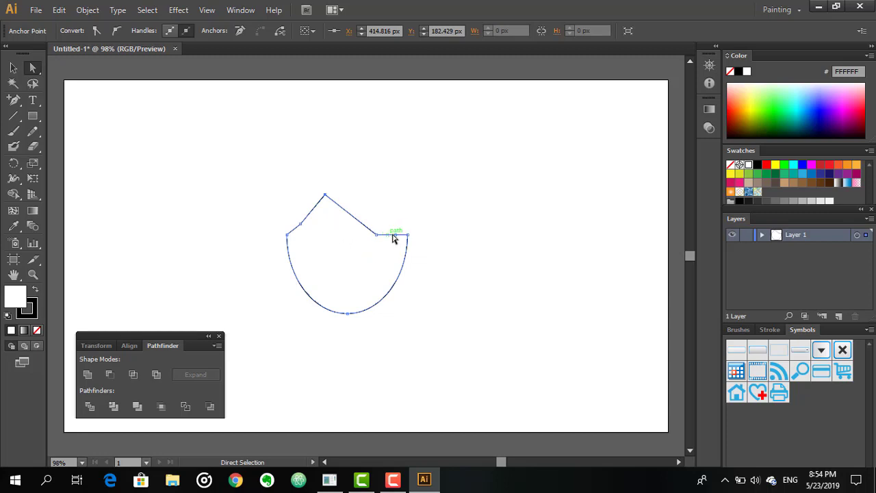
drag(396, 239, 374, 199)
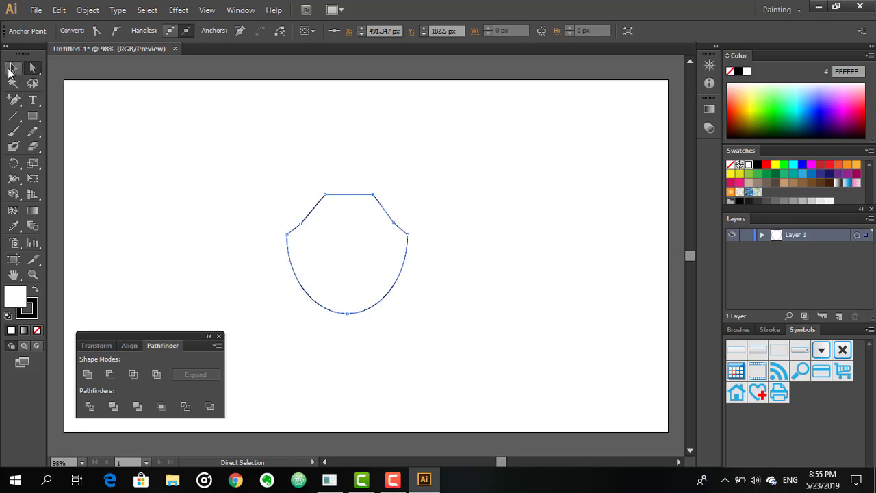
Widen the shape's flat top edge by moving its two corner anchors outward to about X 409 px and X 497 px
click(12, 69)
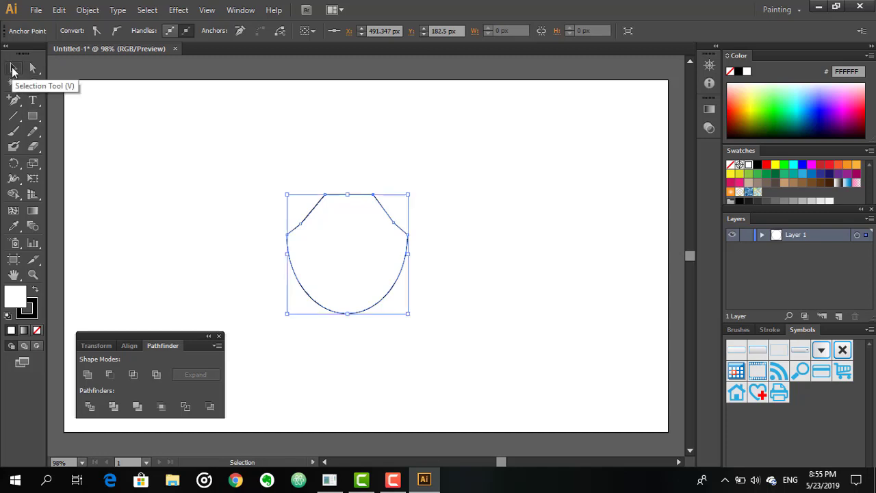
click(133, 155)
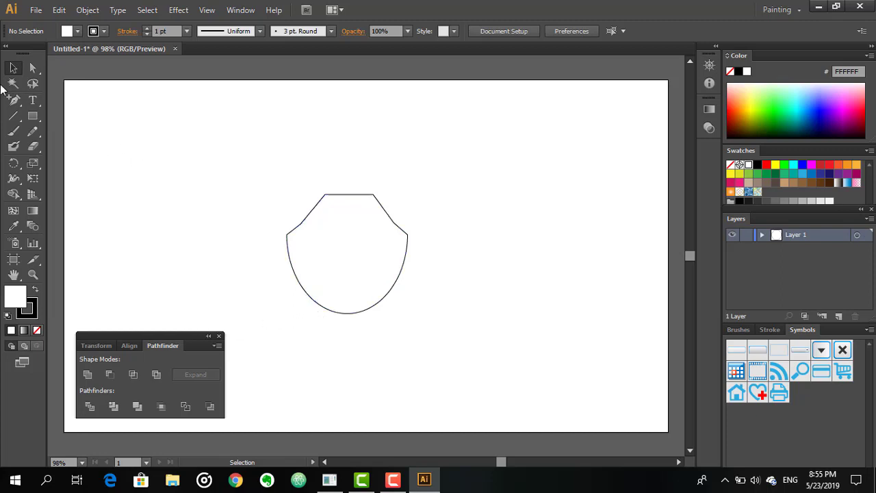
click(32, 67)
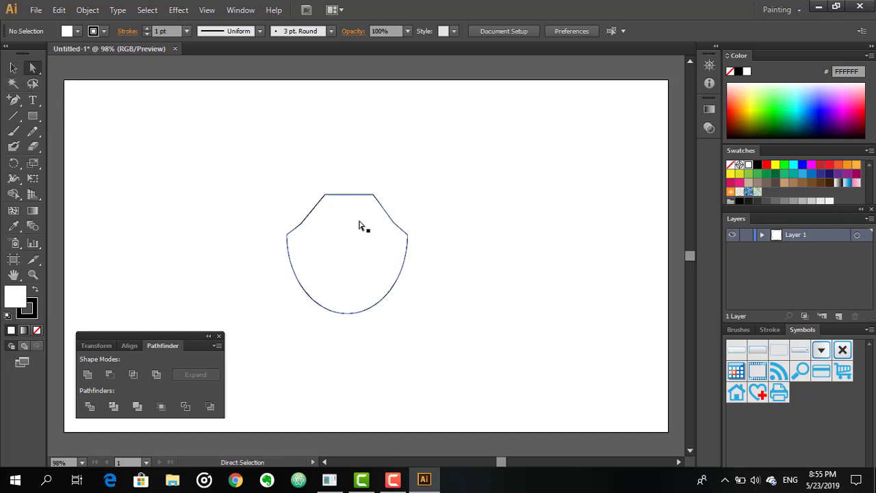
click(323, 196)
drag(324, 195, 321, 195)
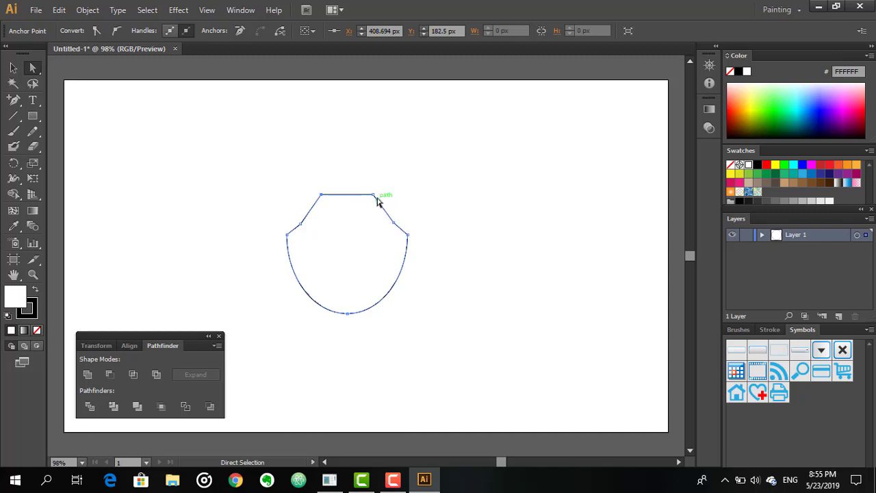
drag(373, 196, 378, 195)
Draw a crossed collar path with the Pen tool from the left shoulder anchor via a lower point, both top corners and another lower point to the right shoulder
click(13, 99)
click(67, 101)
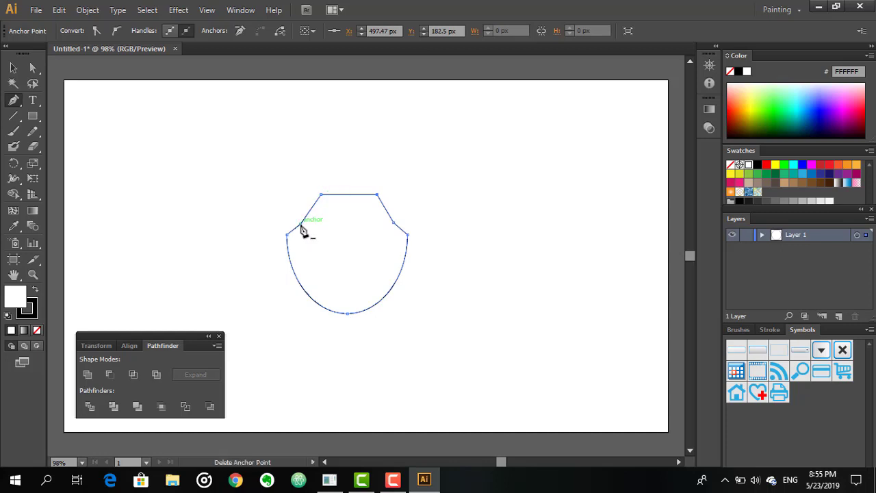
click(13, 67)
click(148, 140)
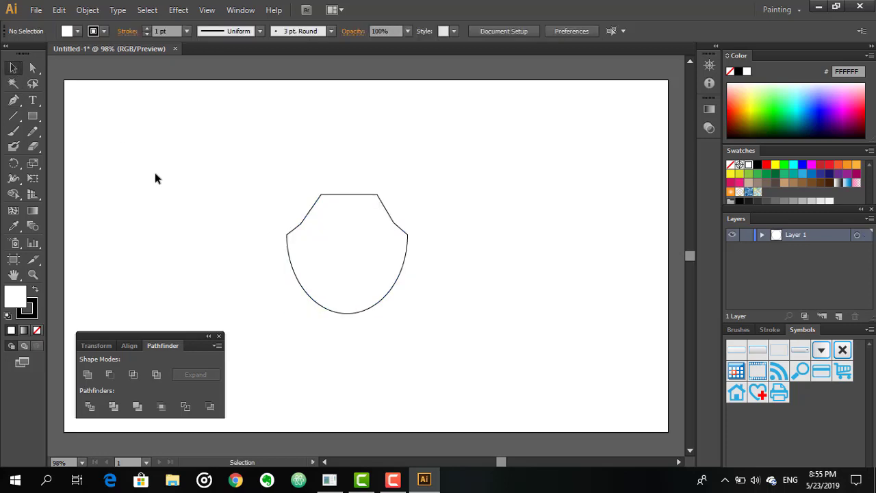
click(14, 101)
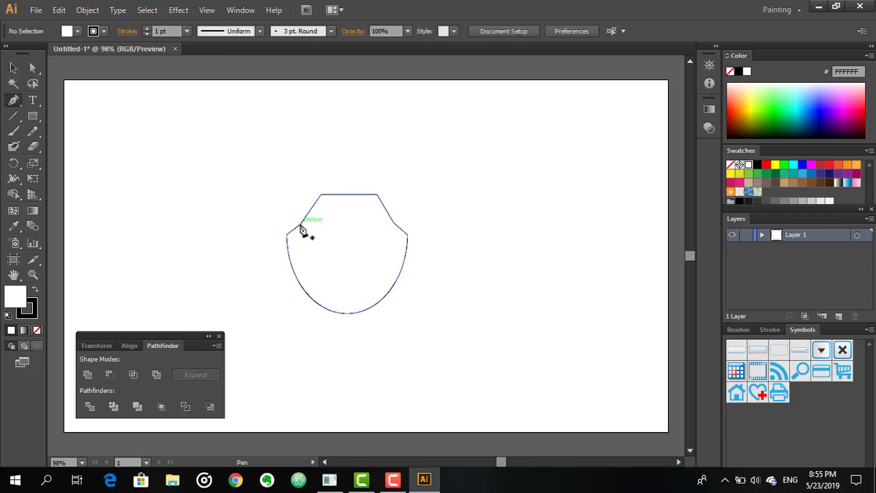
click(300, 226)
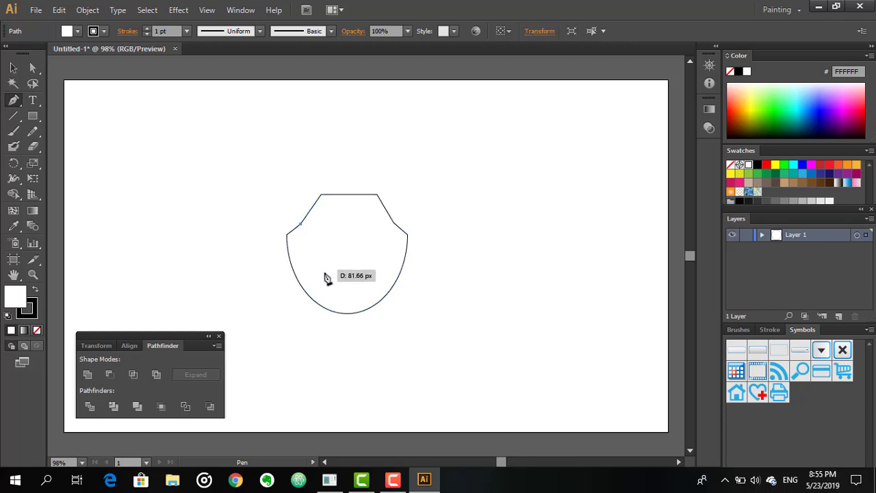
click(324, 272)
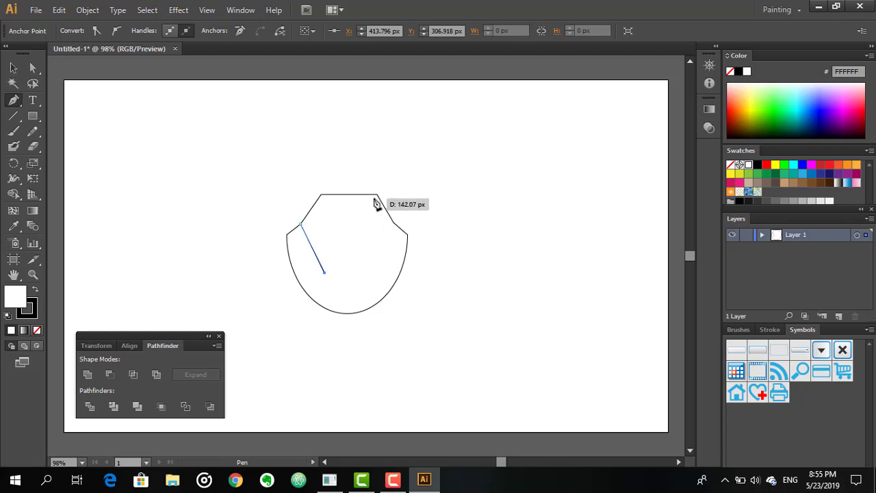
click(377, 196)
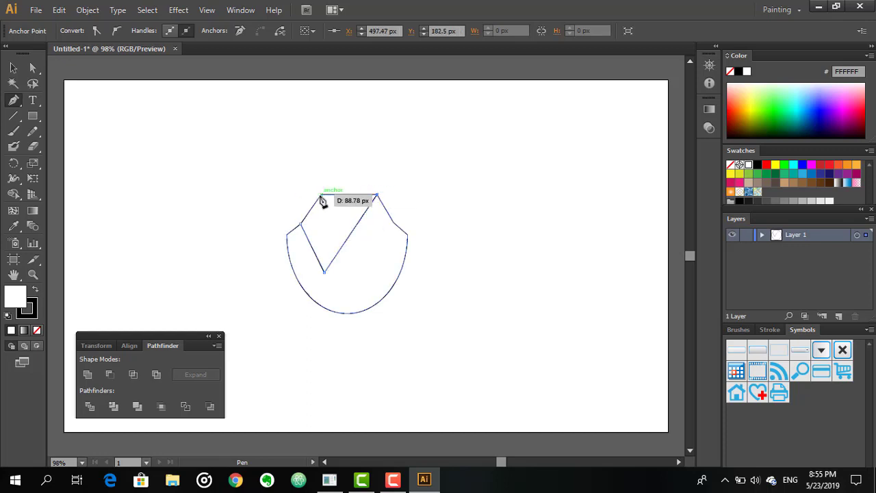
click(321, 197)
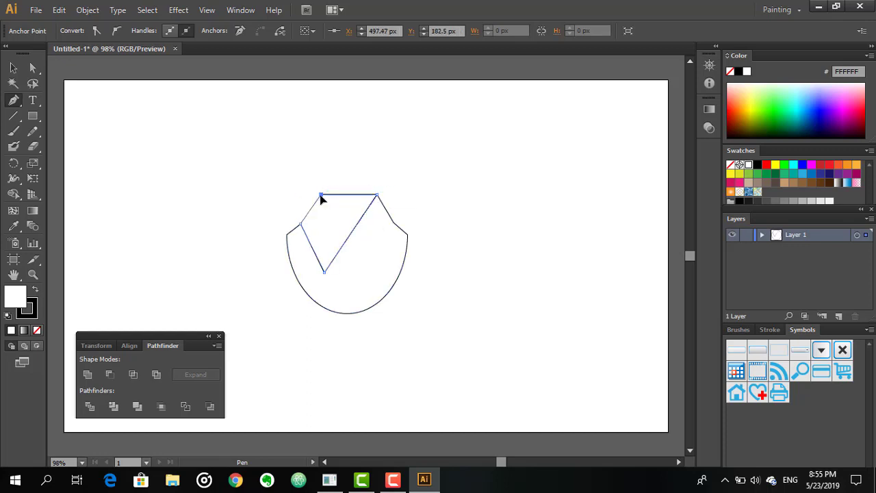
click(355, 272)
click(392, 224)
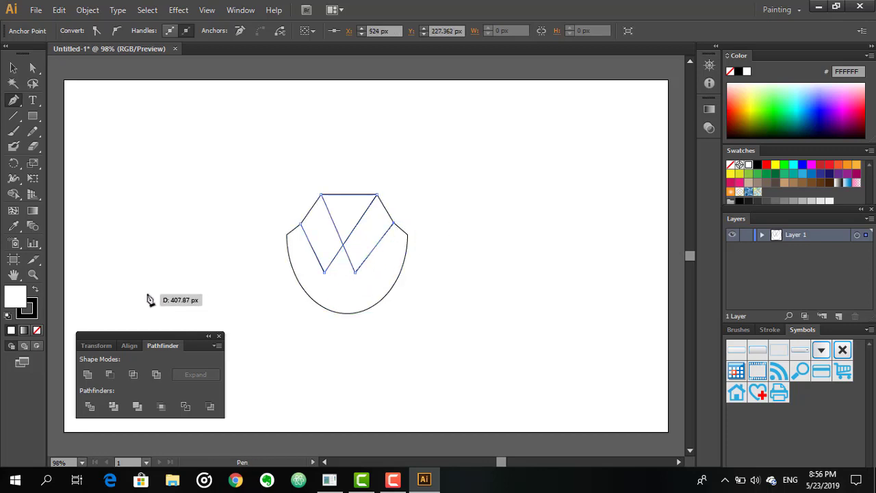
Shift the collar path's two lower points right and slightly down, the left one to about X 433 px, Y 313 px, and deselect the path
click(32, 69)
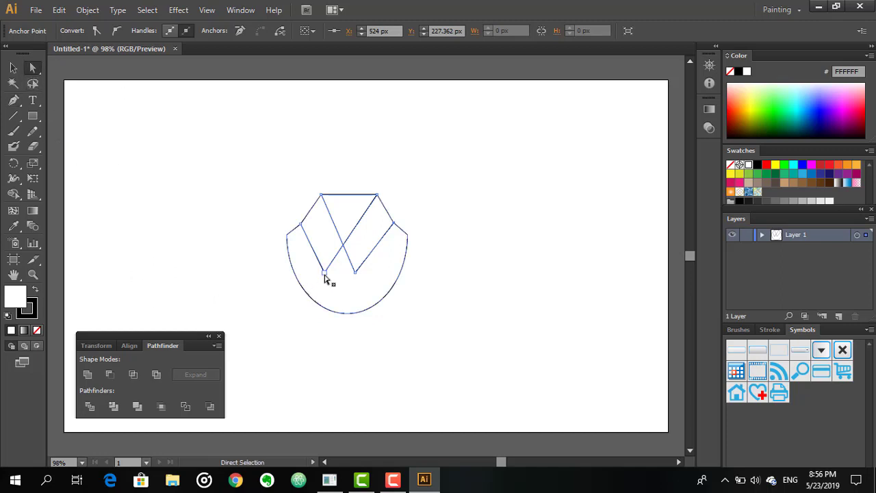
mouse_move(324, 275)
mouse_down()
mouse_move(363, 275)
mouse_move(335, 281)
mouse_up()
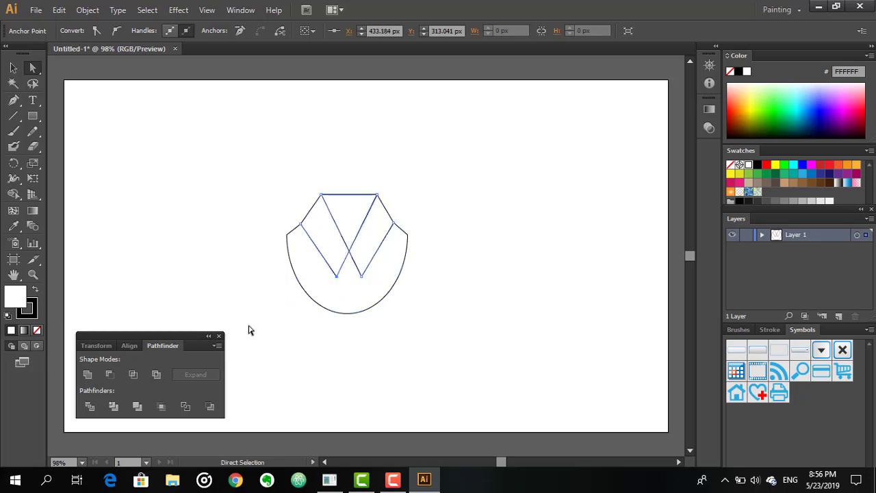
click(14, 68)
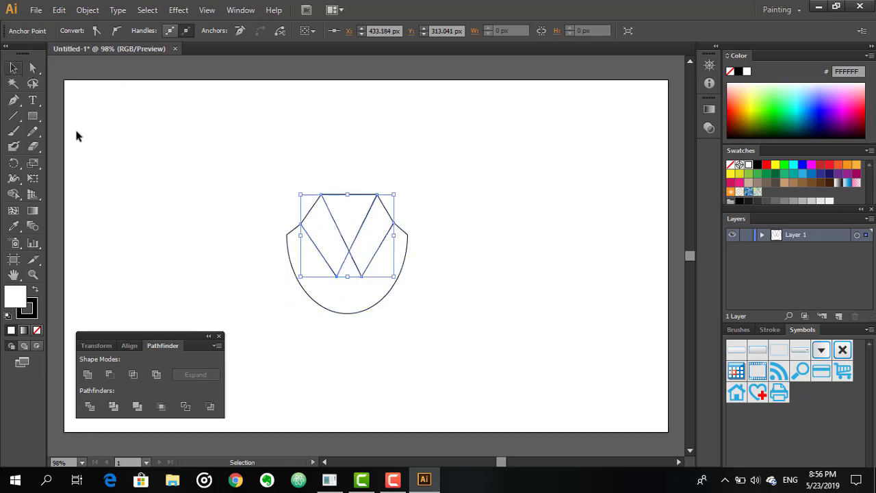
click(241, 178)
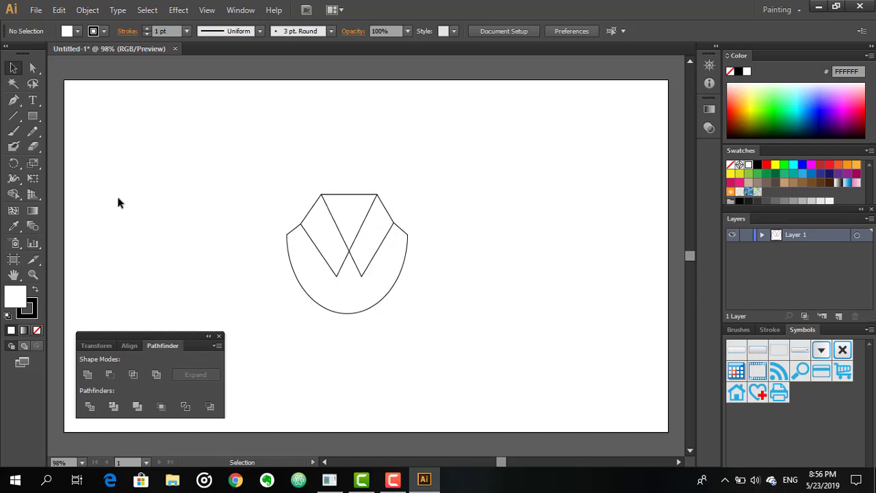
Draw a symmetrical arch over the shape with the Pen tool, from above its left outer corner through a smooth peak at about Y 106 px to the right side
click(13, 99)
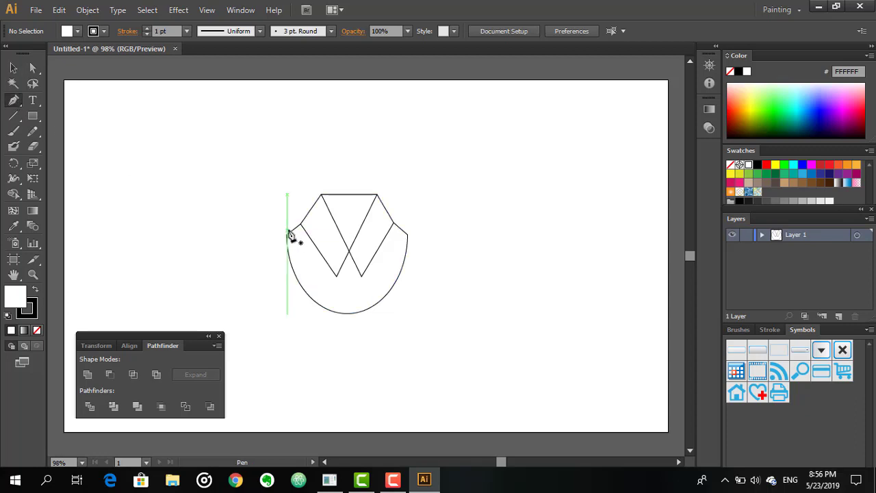
click(287, 227)
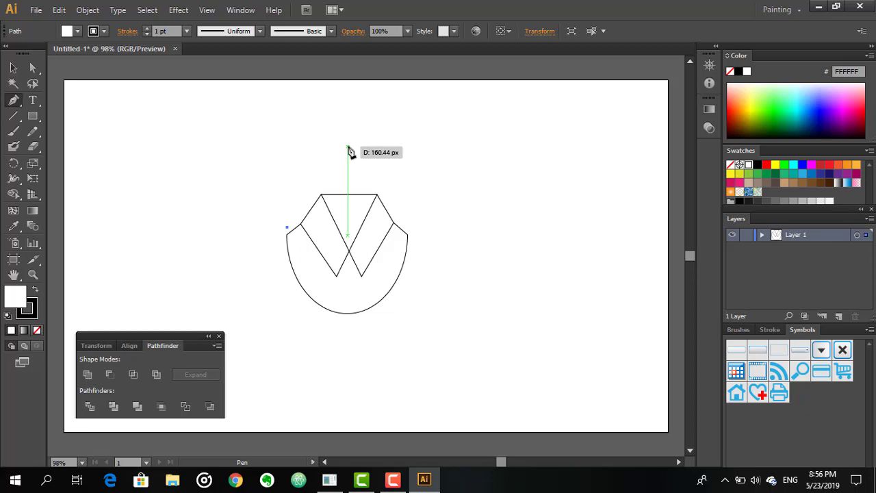
click(348, 148)
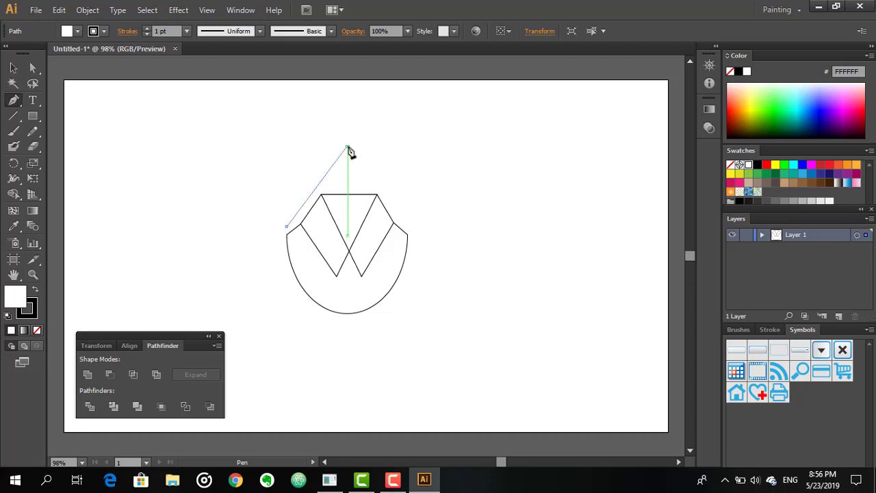
drag(348, 148, 425, 146)
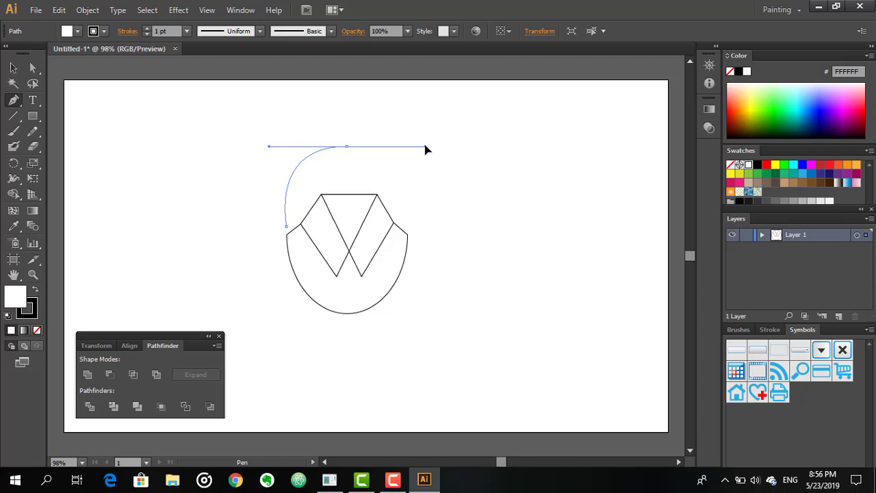
drag(425, 149, 425, 148)
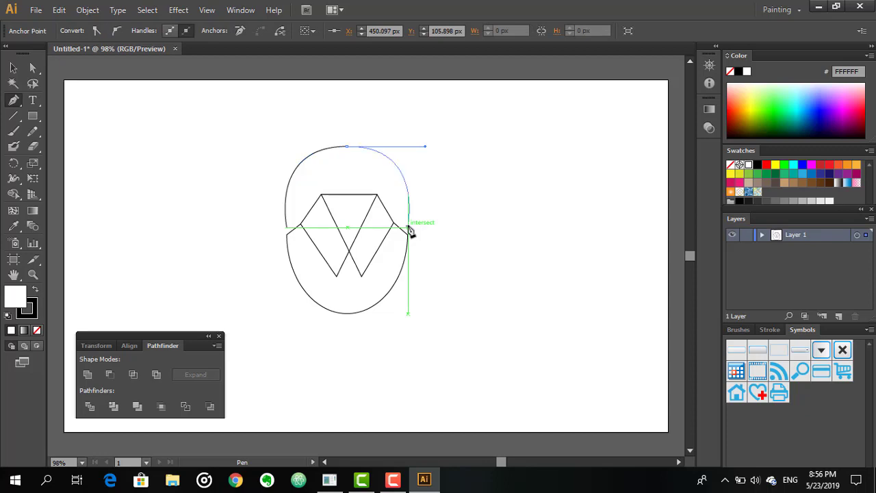
click(408, 228)
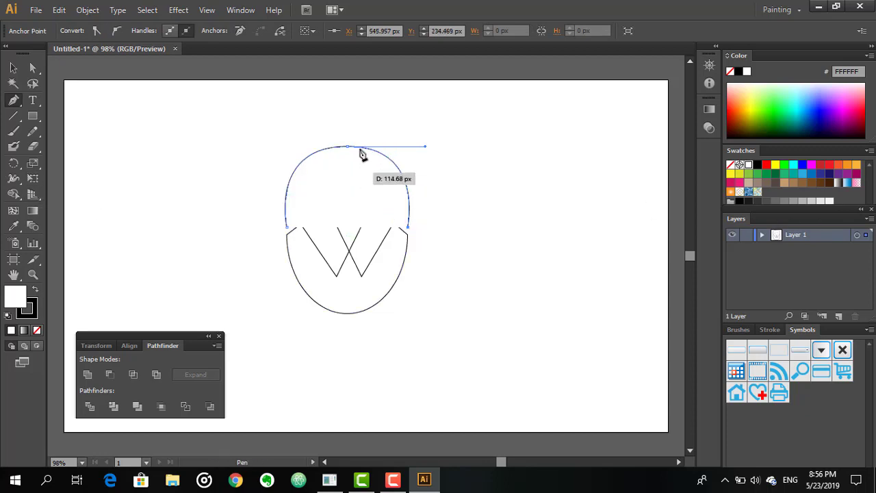
click(13, 71)
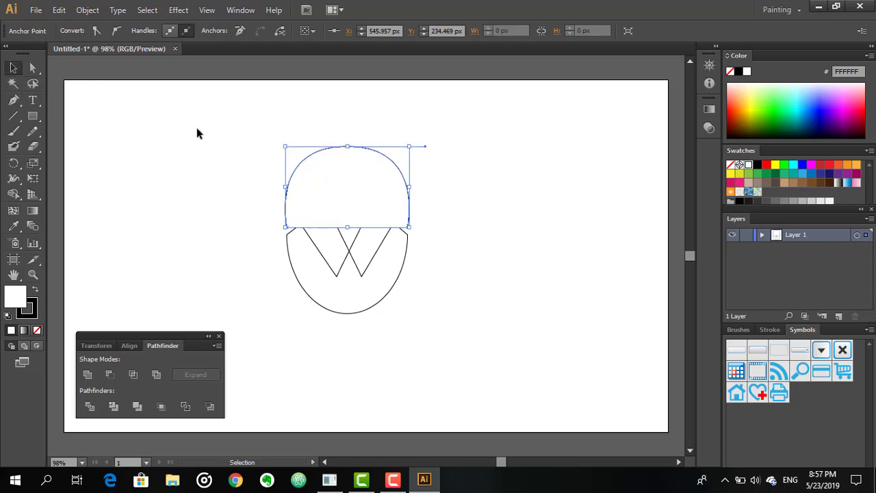
click(222, 151)
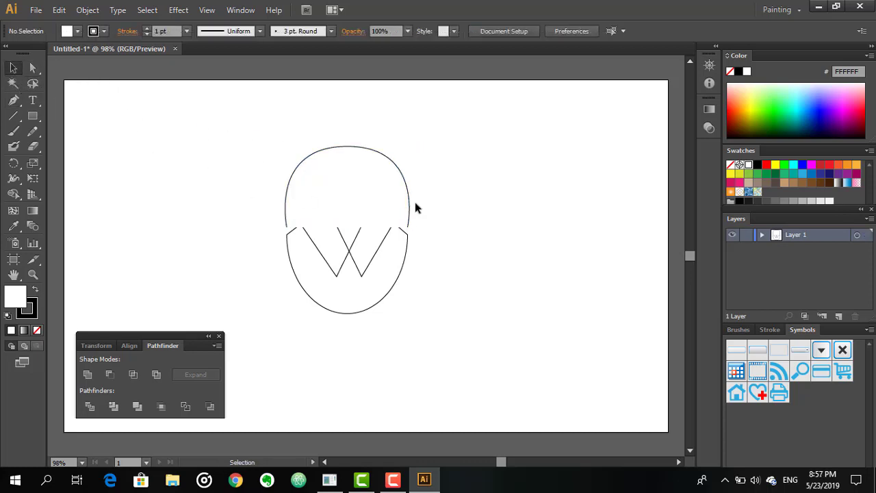
Send the arch to the back, behind the collar path and the body shape
click(359, 164)
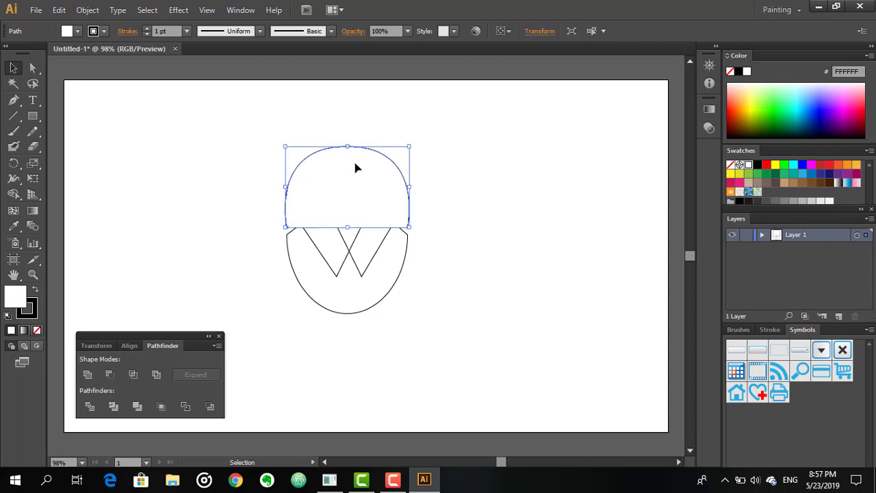
right_click(356, 164)
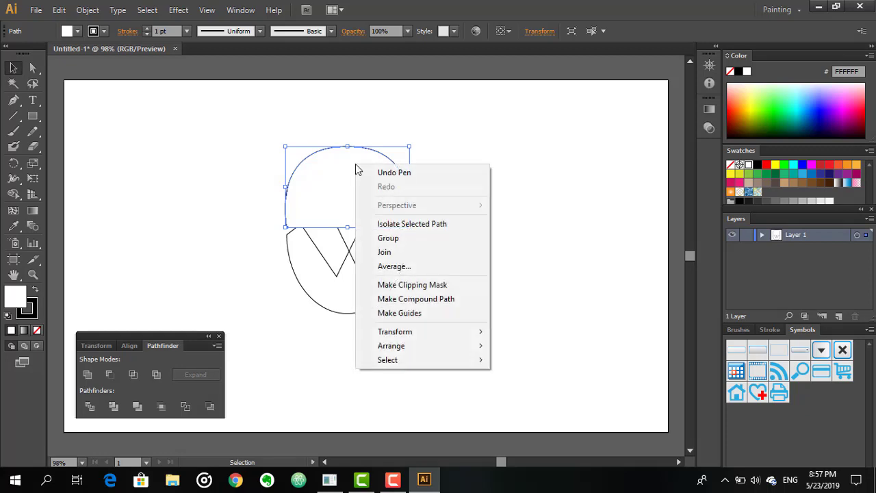
mouse_move(401, 345)
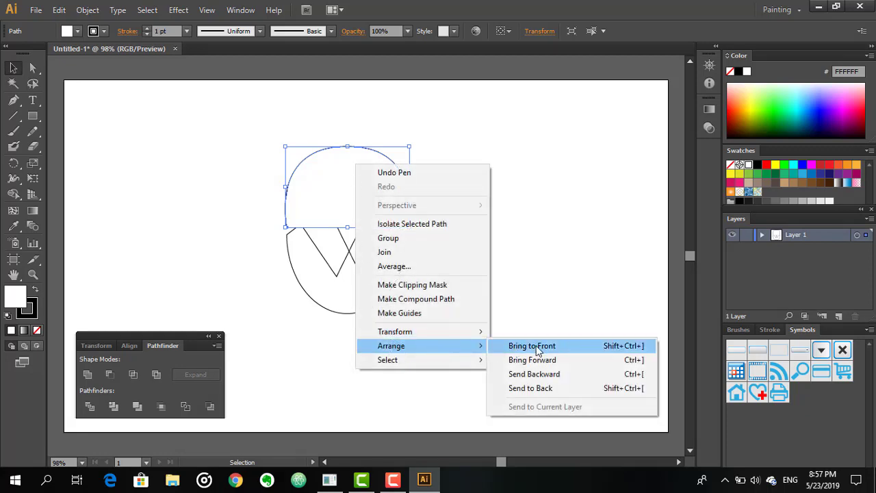
click(541, 387)
click(533, 309)
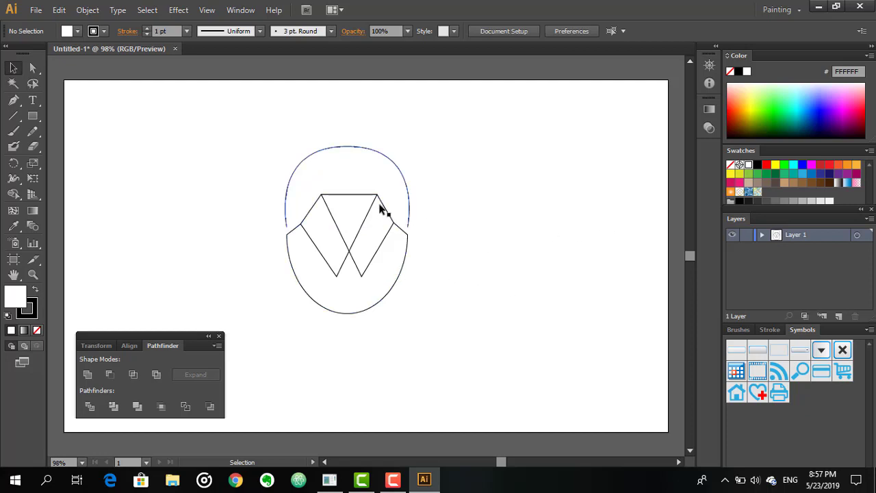
Set the arch's fill to None
click(356, 162)
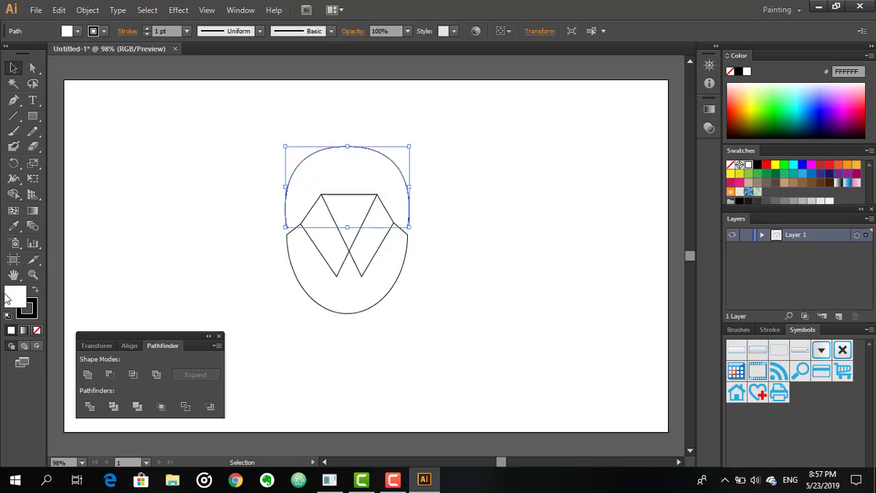
click(13, 297)
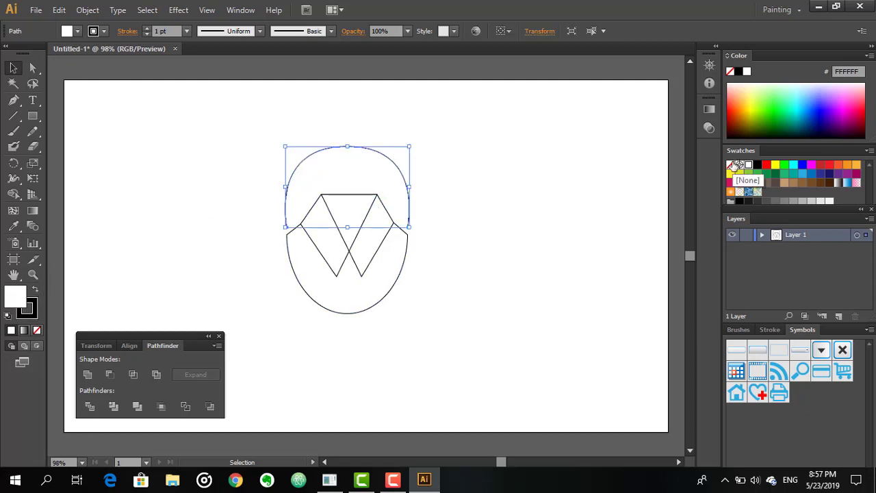
click(731, 166)
click(565, 193)
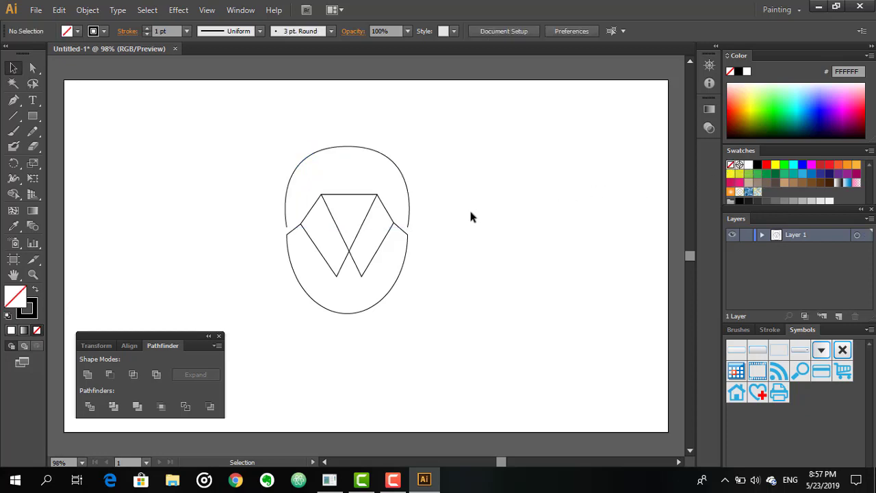
Set the fill of the crossed collar path and of the rounded body shape to None
click(365, 251)
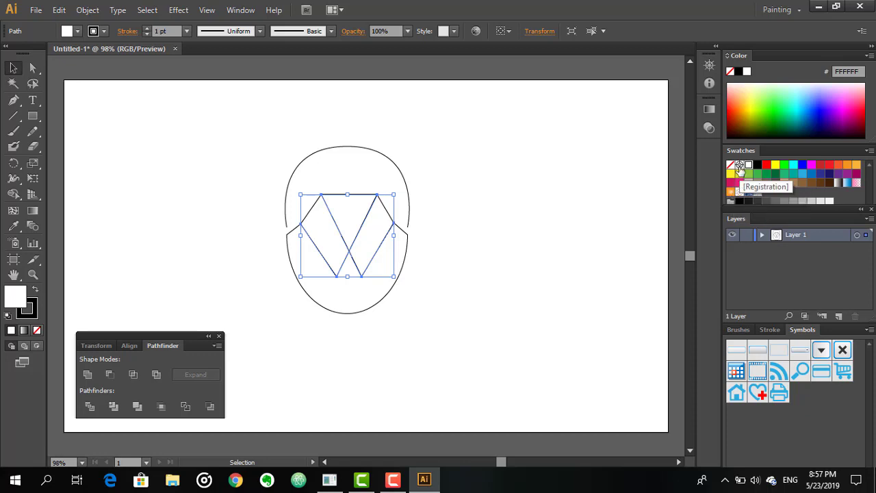
click(731, 166)
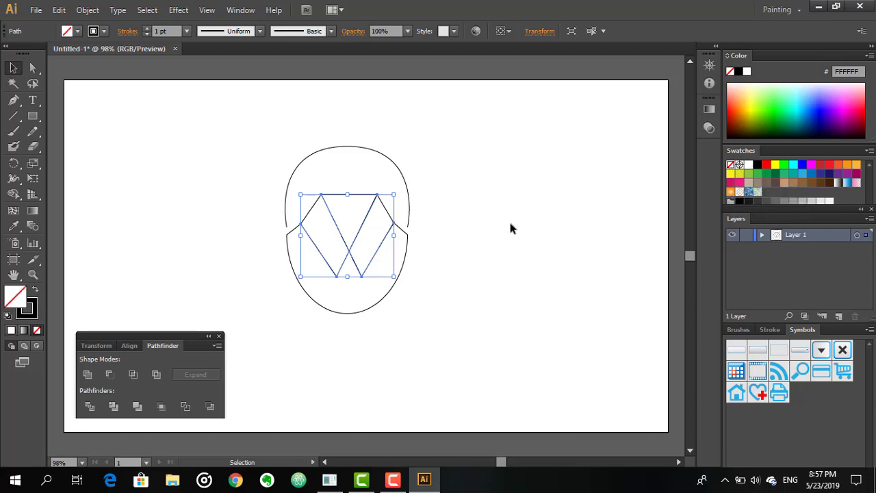
click(508, 219)
click(351, 298)
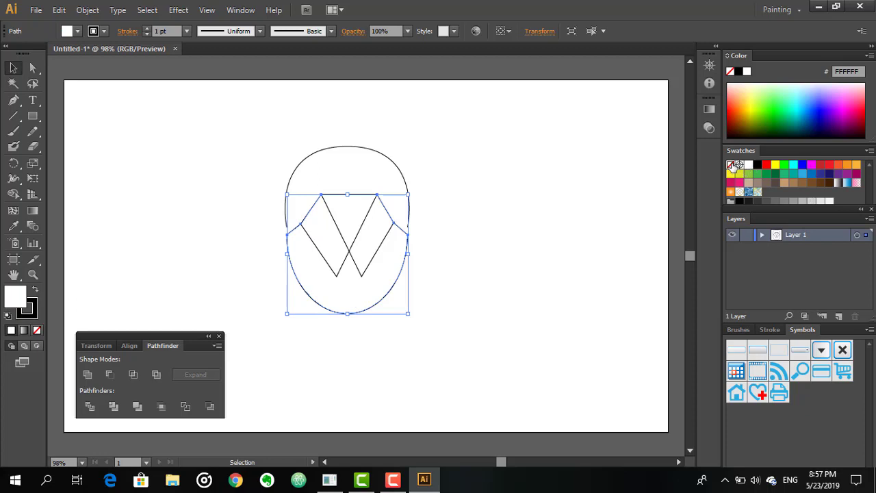
click(731, 165)
click(533, 193)
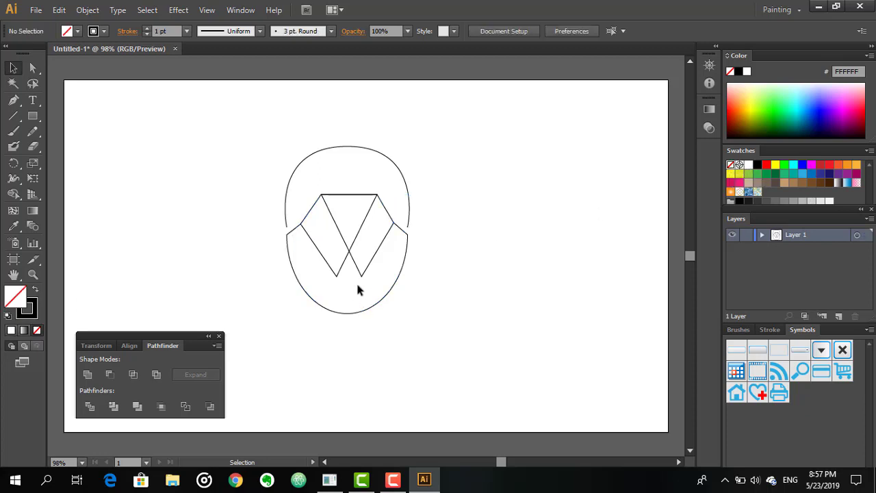
Stretch the arch upward so its peak sits higher, and narrow it slightly from its right side
click(336, 229)
click(360, 145)
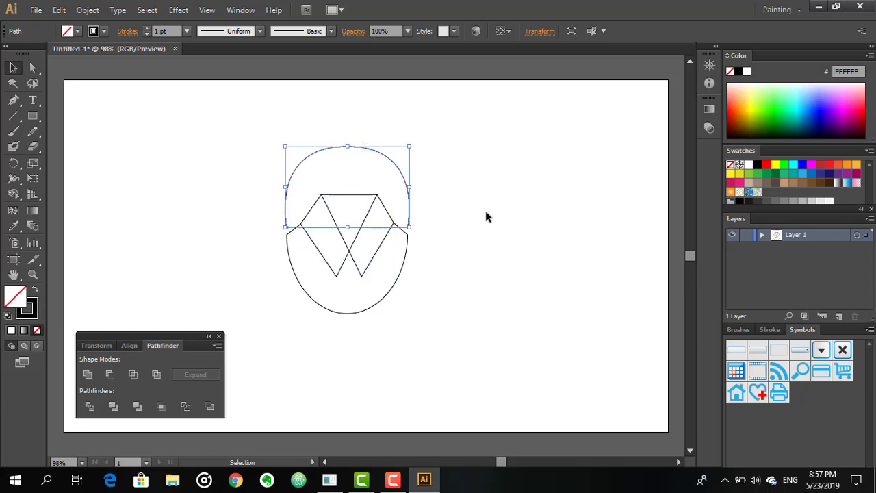
click(487, 212)
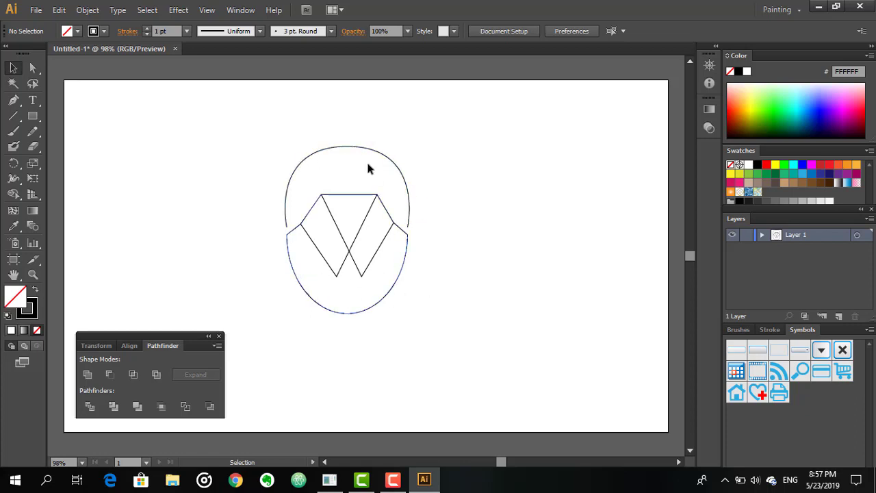
click(352, 145)
drag(344, 145, 347, 130)
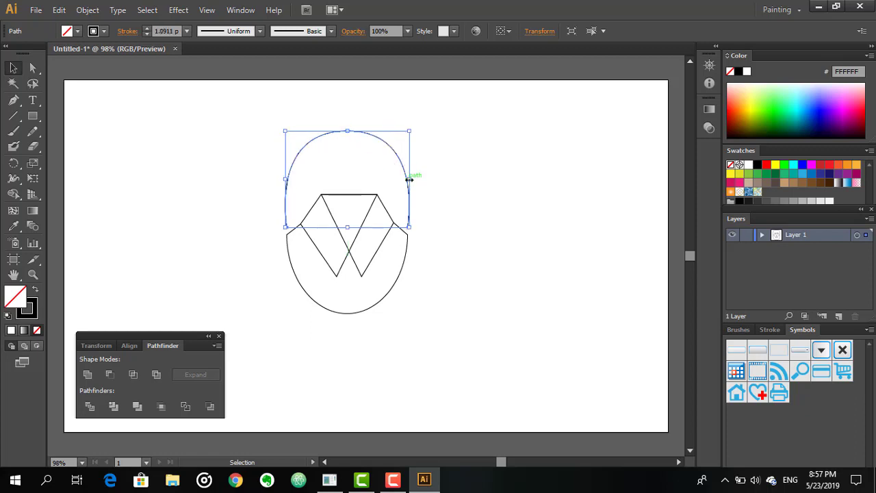
drag(408, 178, 406, 180)
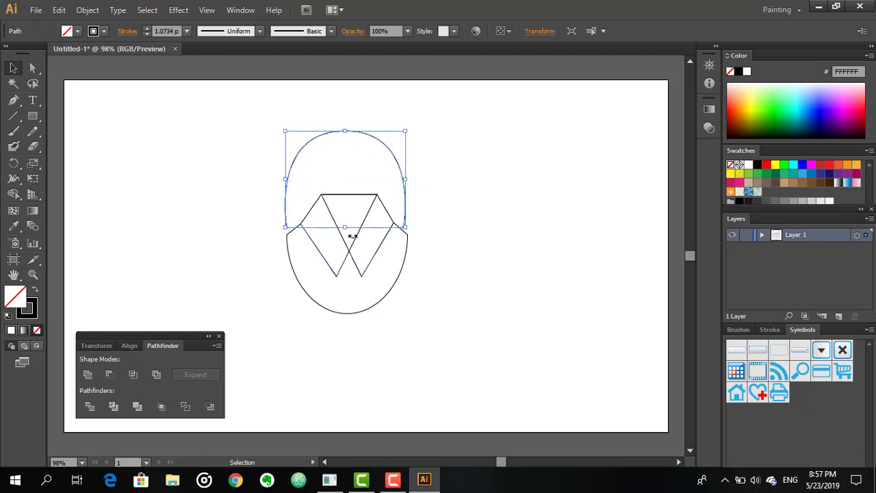
Nudge the narrowed arch four increments to the right to centre it over the body shape
key(Right)
key(Right)
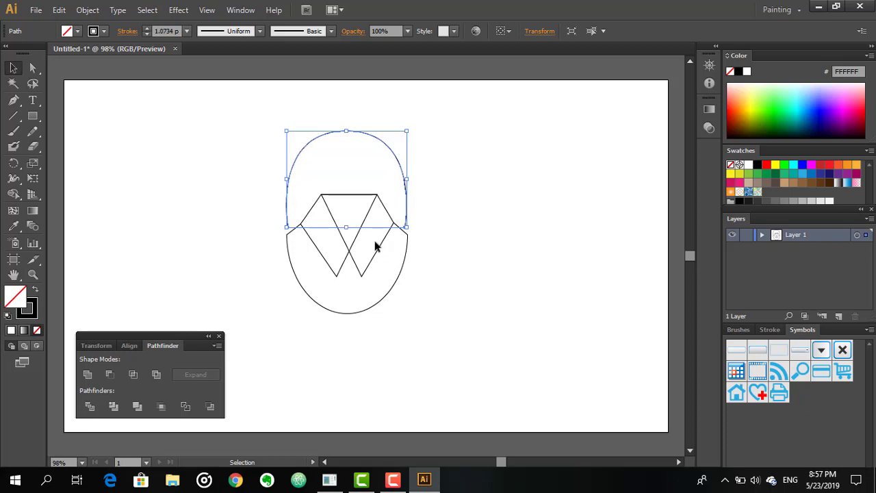
key(Right)
key(Right)
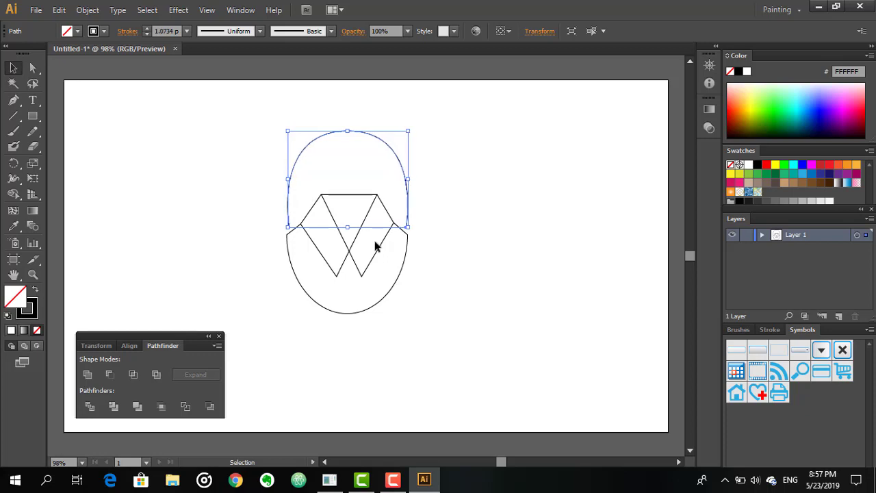
click(465, 244)
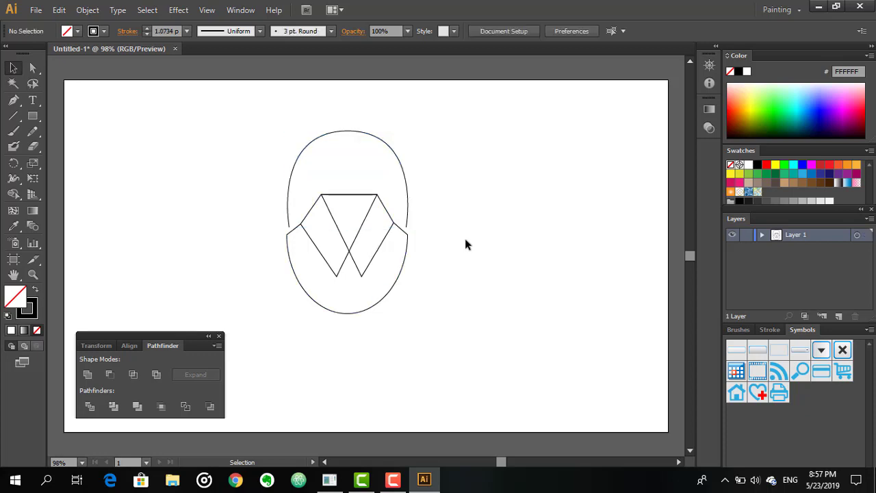
Move the arch's left end anchor slightly outward with Direct Selection and nudge it into line with the body shape's left outer corner
click(289, 228)
click(33, 69)
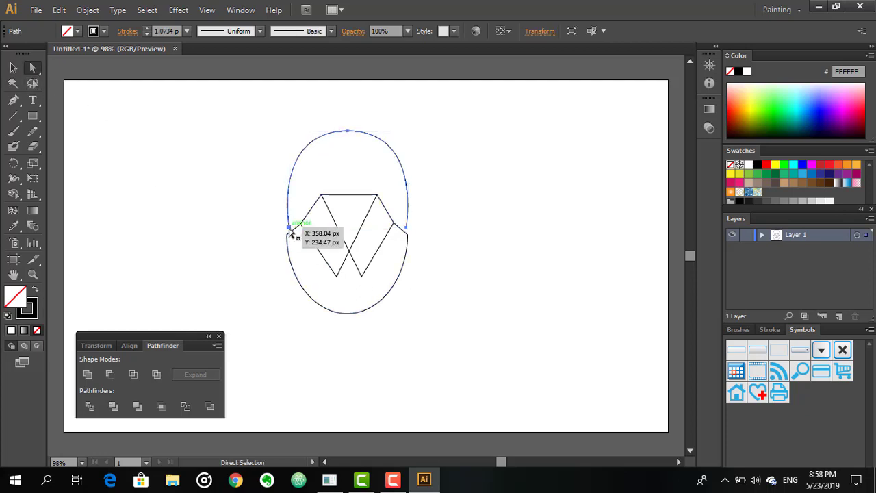
click(288, 228)
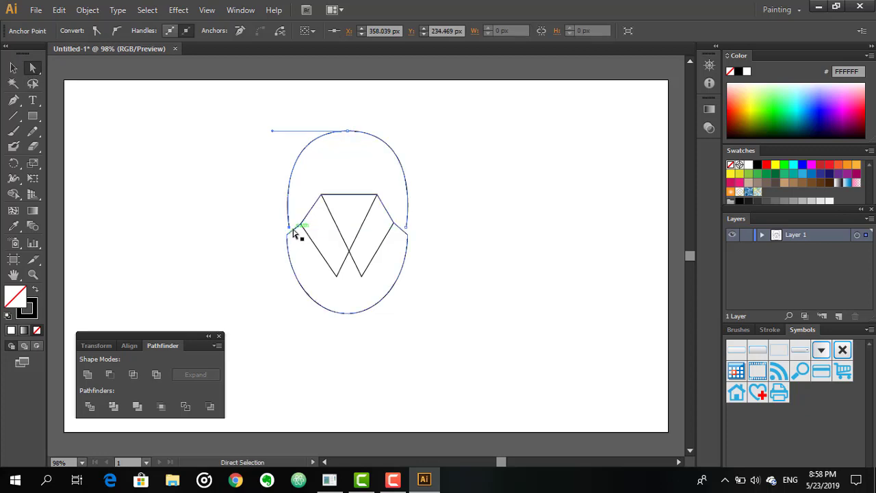
drag(285, 230, 284, 231)
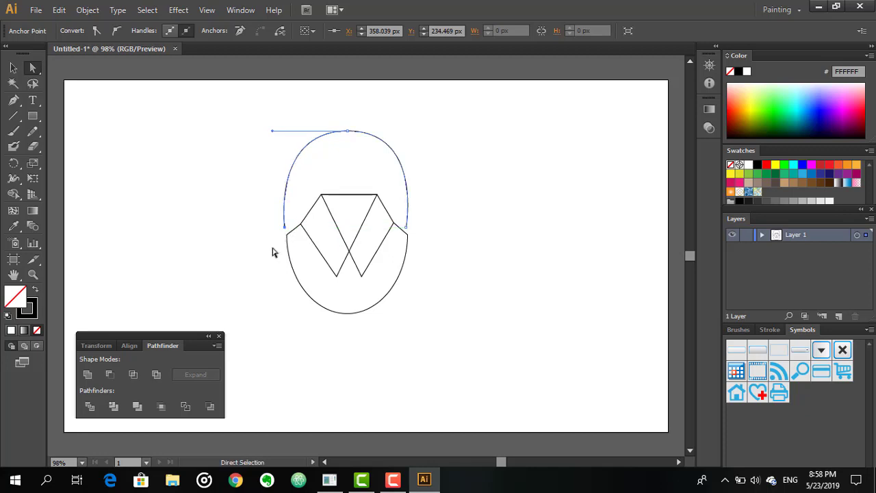
key(Right)
key(Right)
key(Right)
click(13, 68)
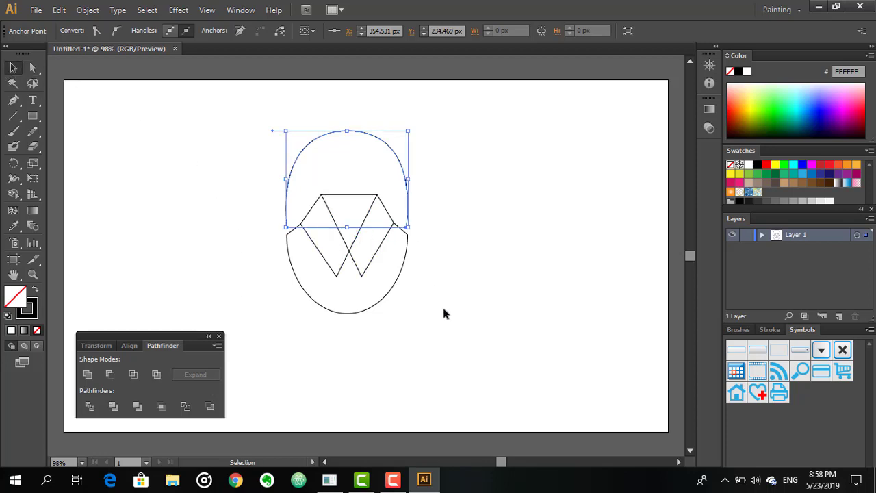
key(Right)
key(Right)
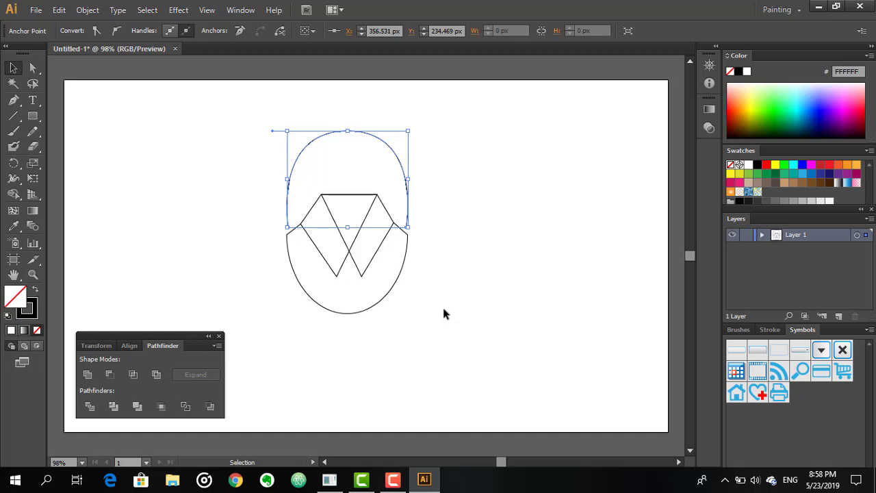
key(Left)
click(528, 327)
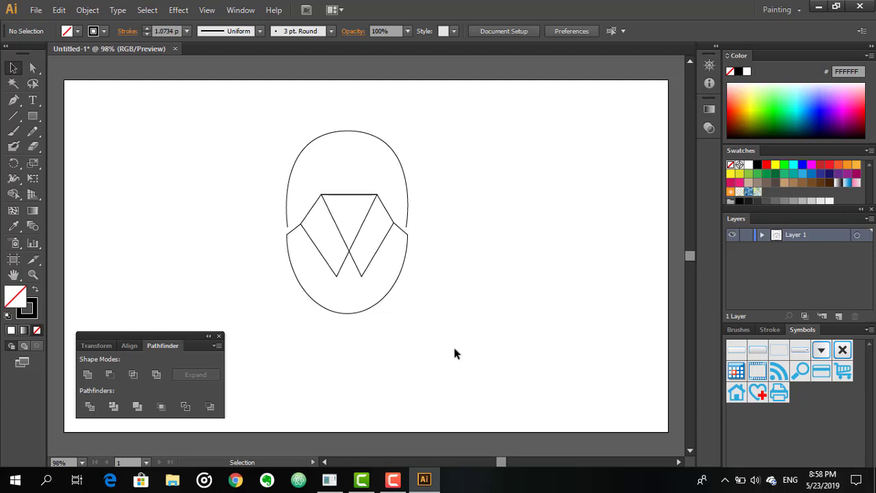
Start a 3D Extrude & Bevel effect on the arch, collar and body paths, with position Front and the preview on
click(347, 135)
click(317, 122)
mouse_move(342, 108)
mouse_down()
mouse_move(354, 289)
mouse_move(156, 103)
mouse_up()
mouse_move(352, 104)
mouse_down()
mouse_move(353, 356)
mouse_move(355, 318)
mouse_up()
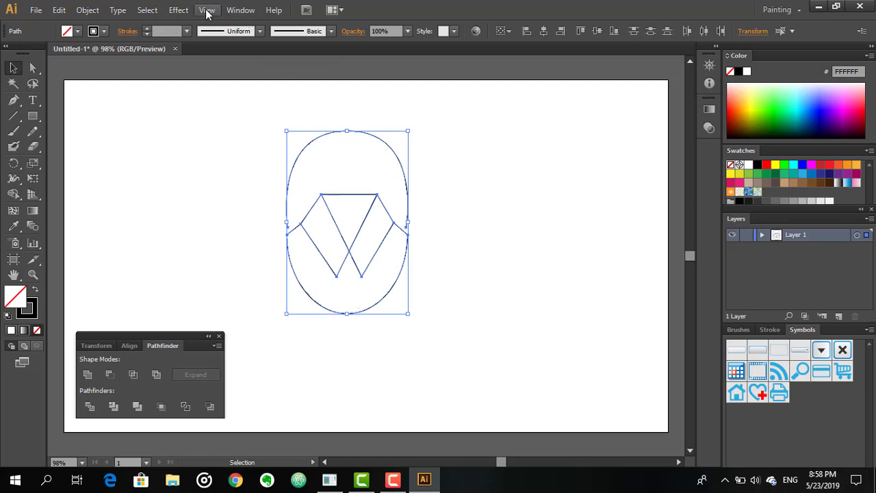
click(179, 10)
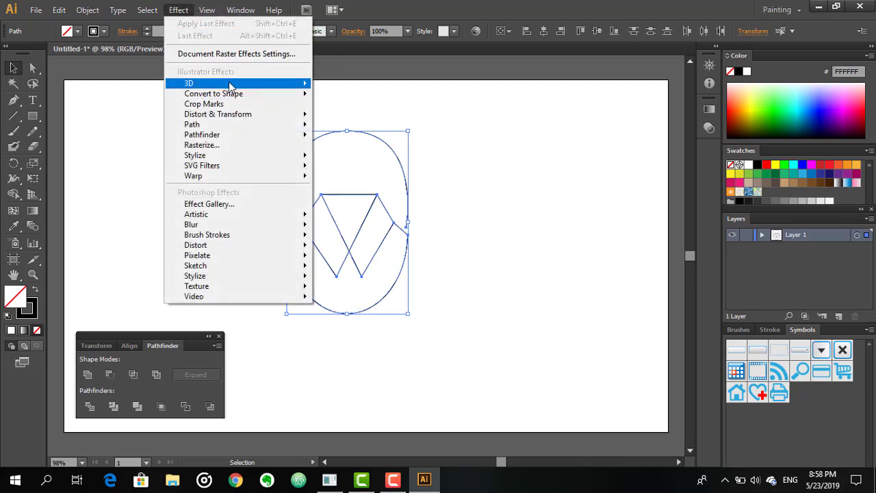
mouse_move(232, 85)
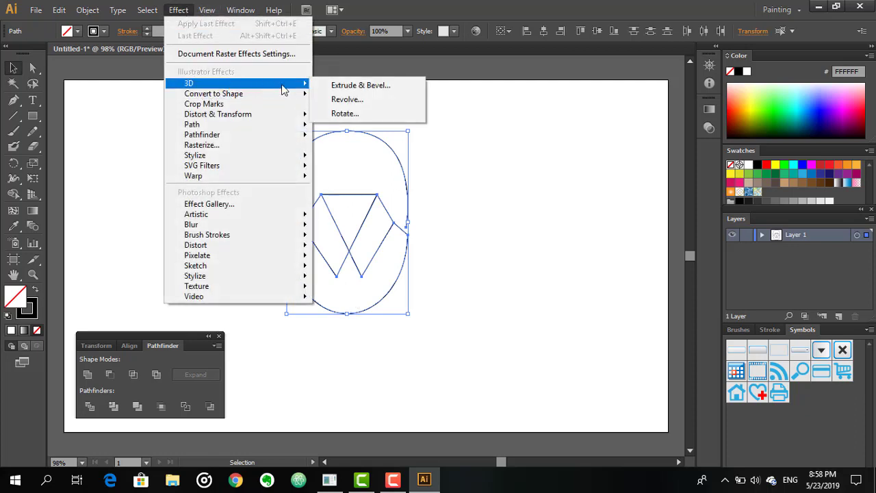
click(348, 86)
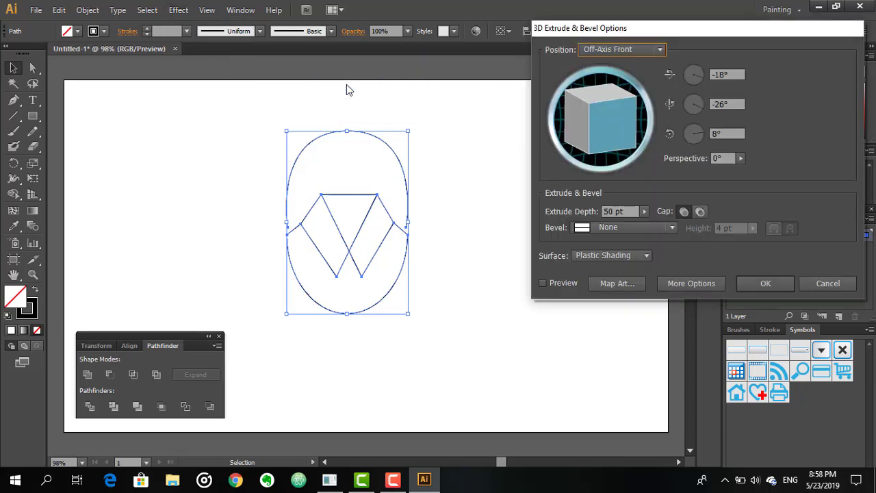
click(660, 49)
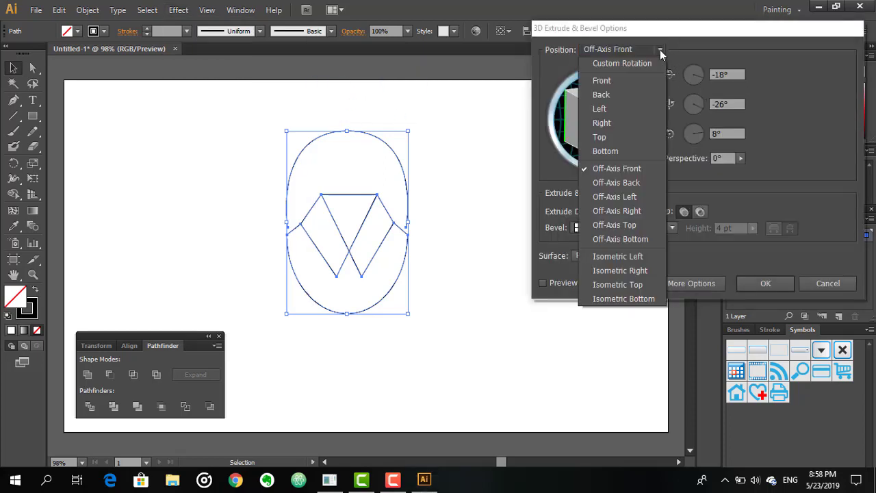
click(630, 81)
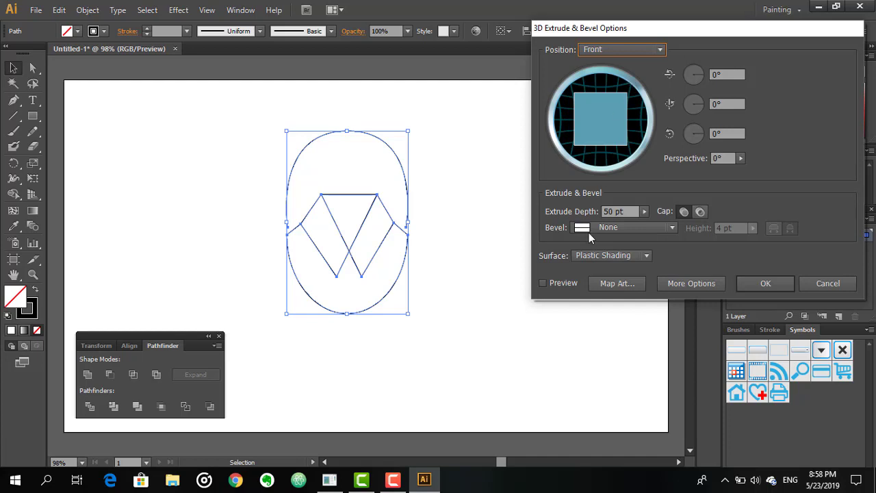
click(543, 283)
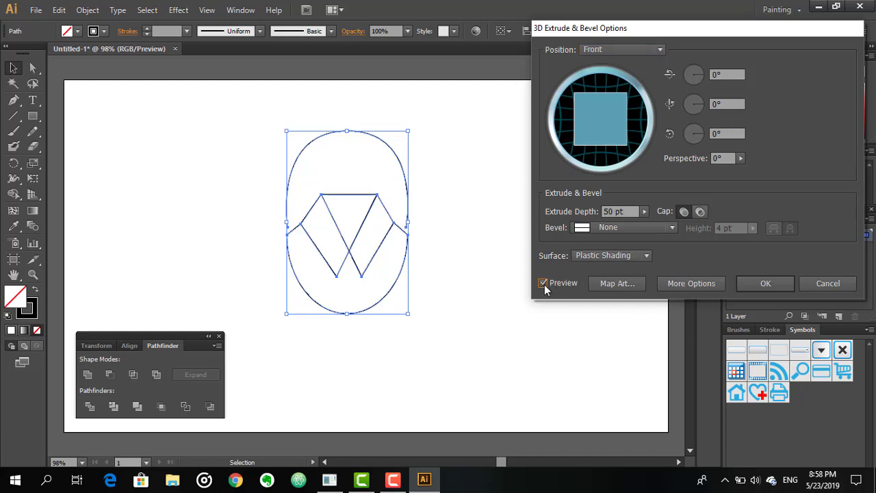
Set the 3D effect's perspective to 60° and apply it to the emblem
click(740, 158)
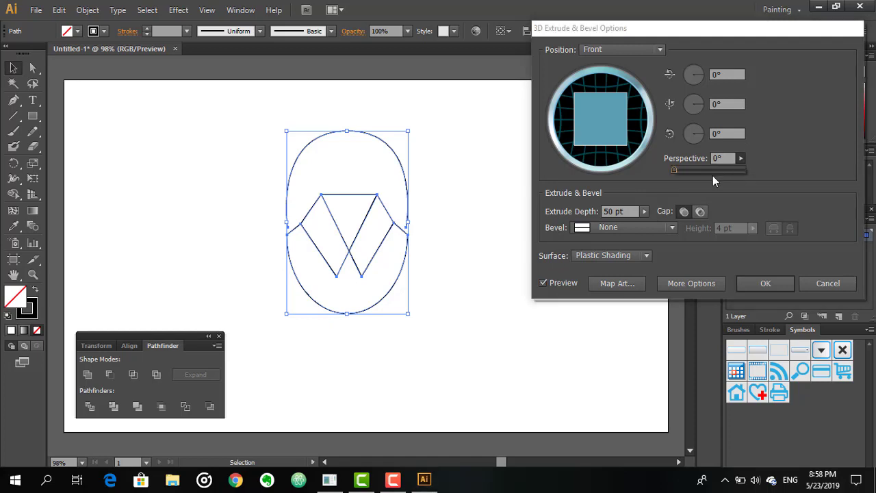
drag(673, 170, 686, 170)
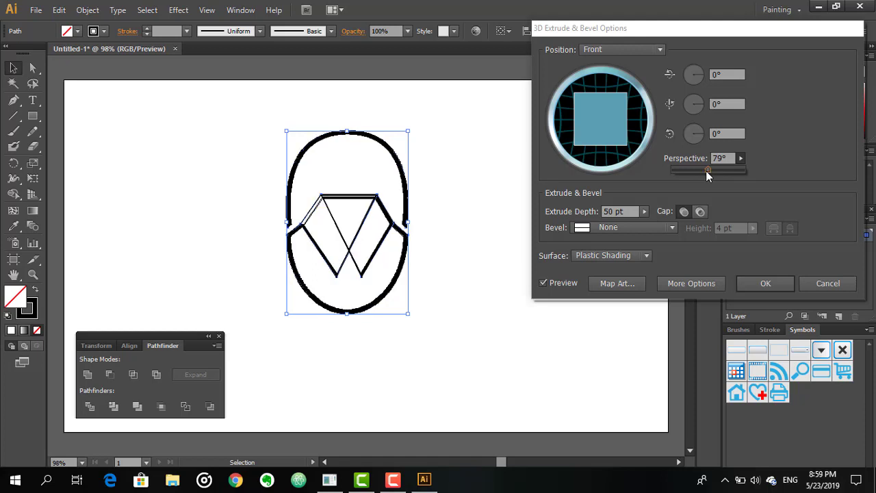
drag(727, 176, 721, 176)
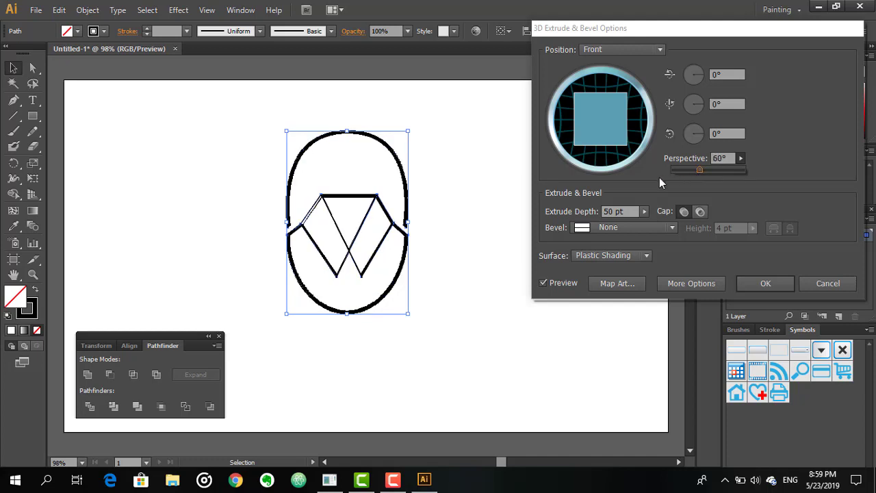
click(765, 285)
click(504, 209)
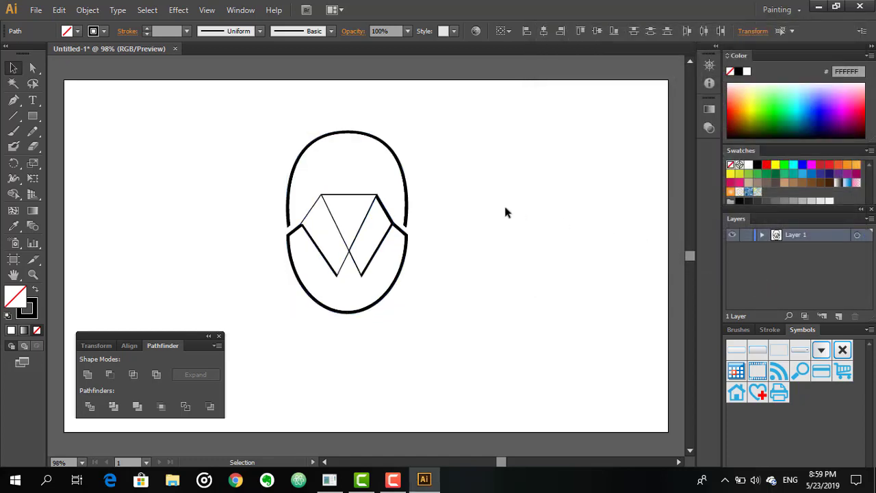
Set the crossed collar path's stroke weight to 4 pt
click(353, 244)
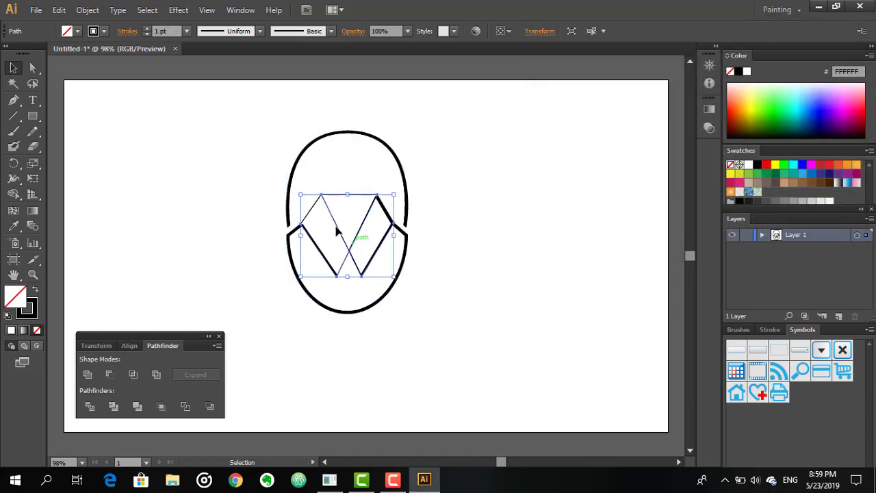
click(187, 32)
click(195, 99)
click(187, 32)
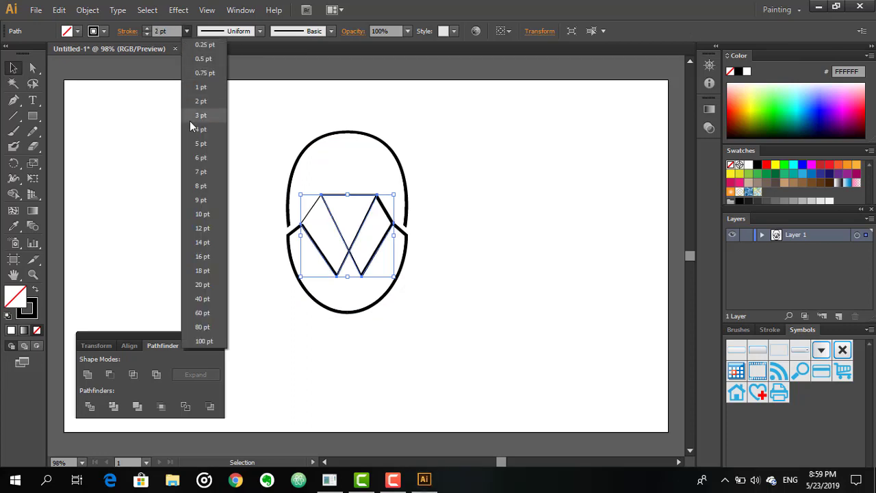
click(199, 129)
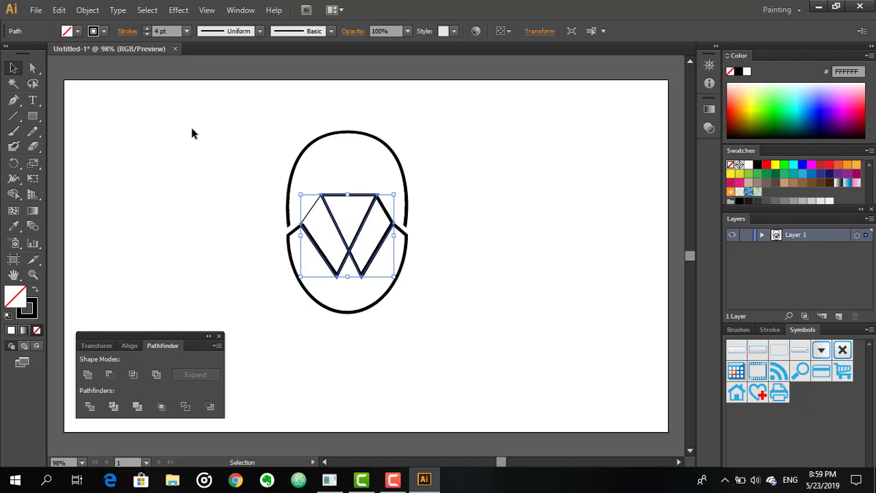
click(219, 162)
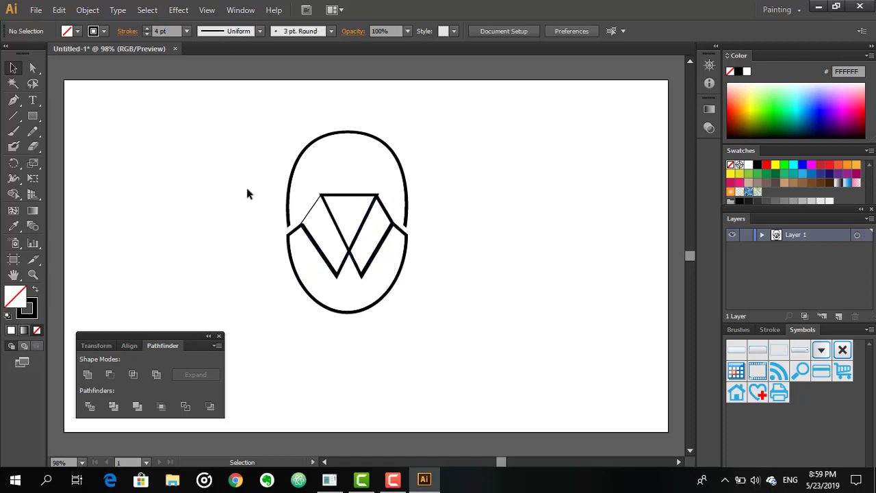
Set the rounded body shape's stroke weight to 3 pt
click(310, 213)
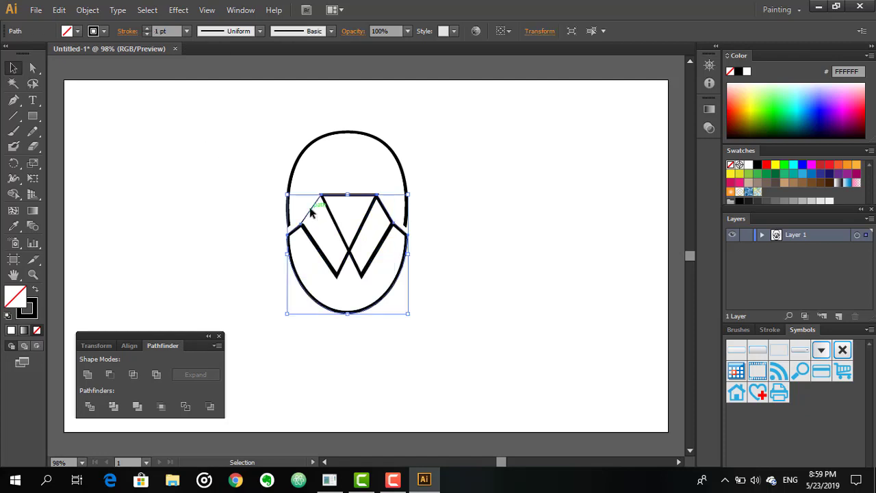
click(187, 31)
click(195, 115)
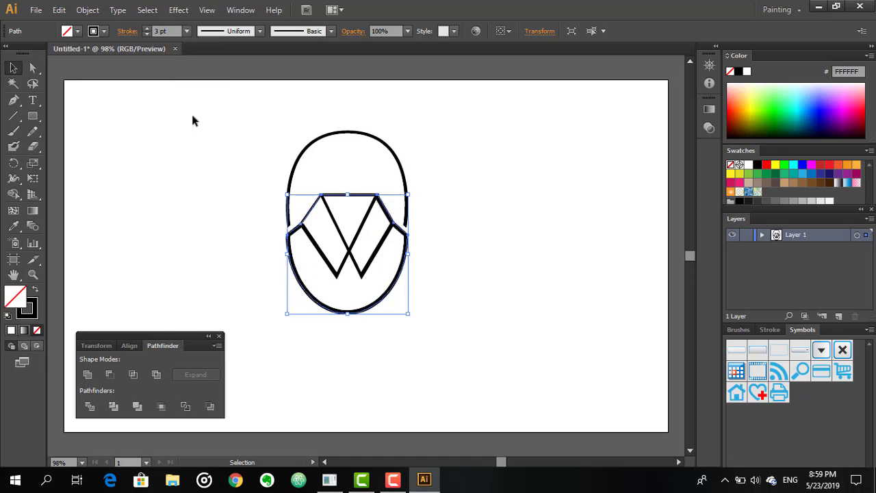
click(489, 235)
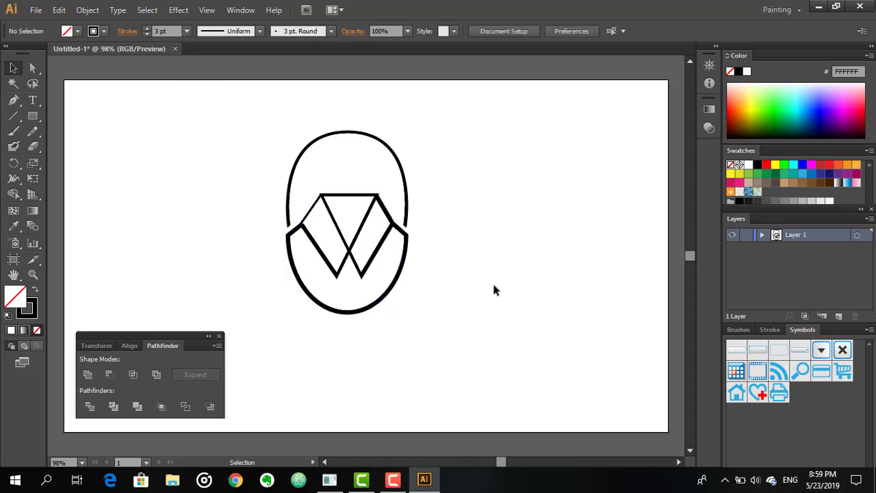
Colour the strokes of the whole emblem green with the 8CC63F swatch
click(409, 198)
click(448, 195)
drag(347, 110, 361, 344)
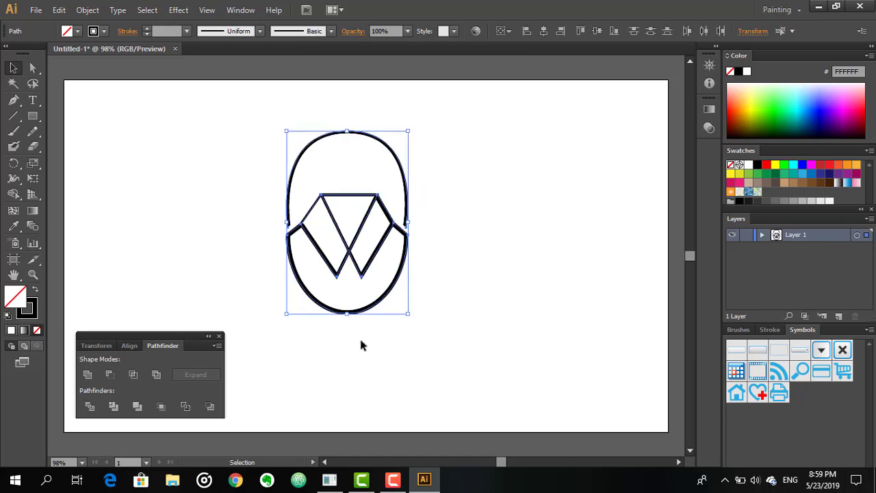
click(479, 300)
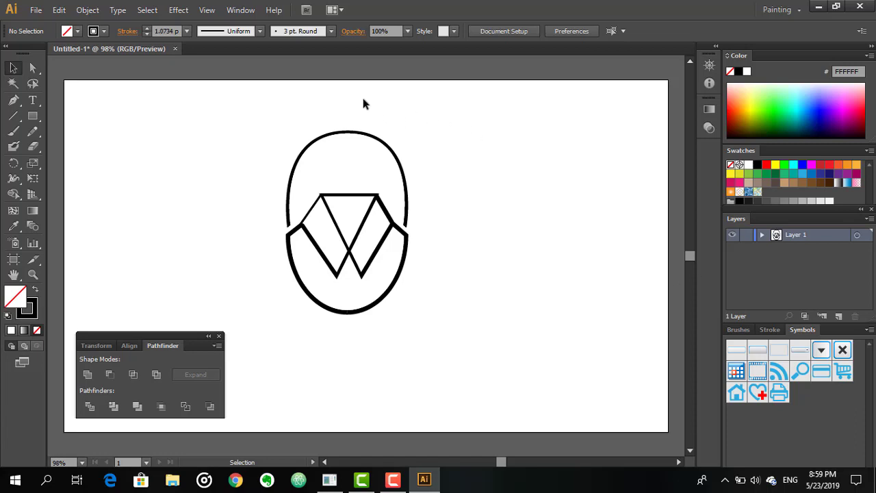
drag(363, 102, 377, 343)
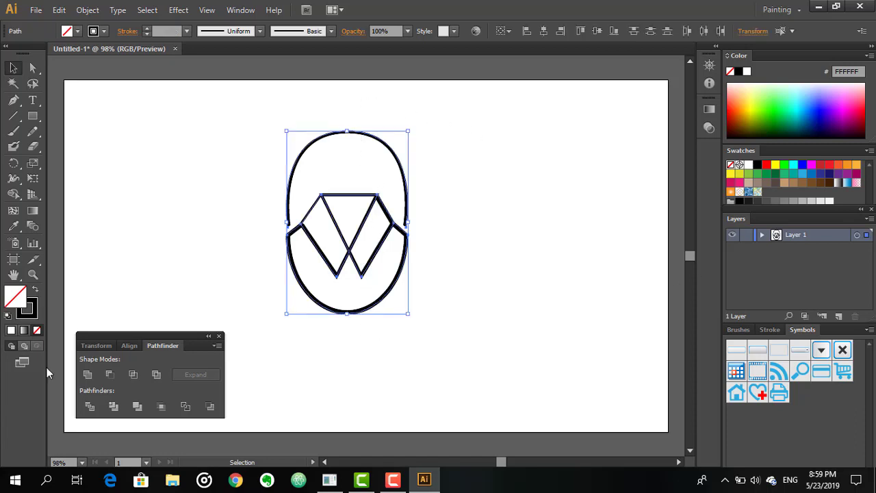
click(32, 302)
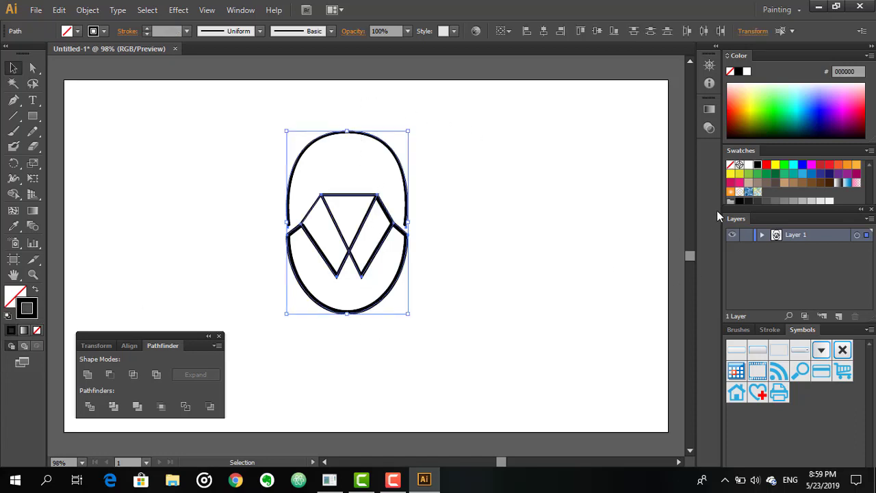
click(749, 174)
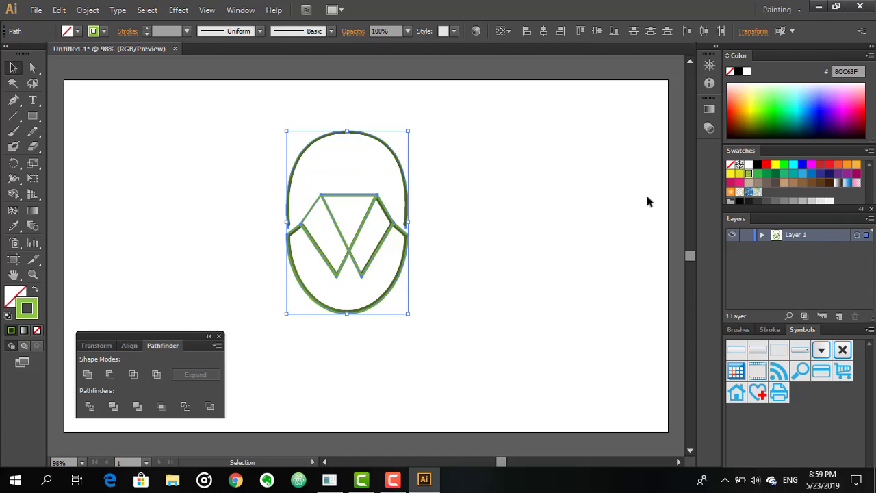
click(573, 204)
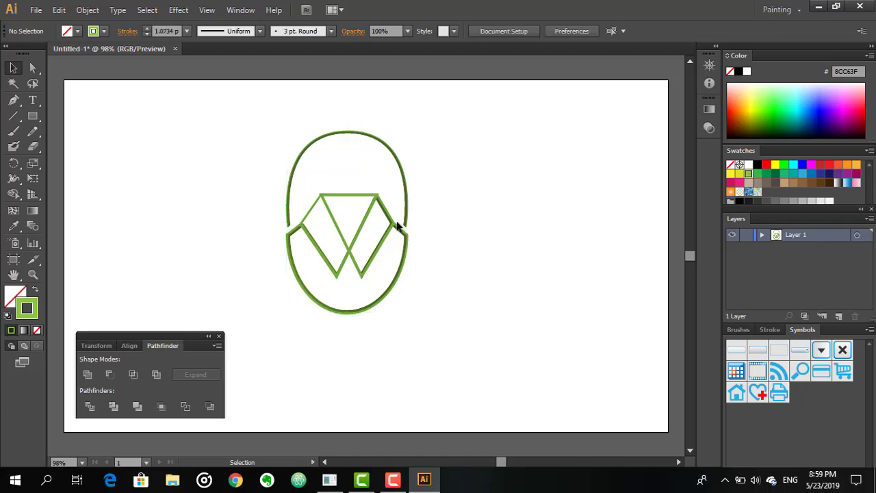
Start a Drop Shadow effect on all the emblem paths with the preview on
click(409, 226)
click(448, 249)
drag(337, 108, 353, 341)
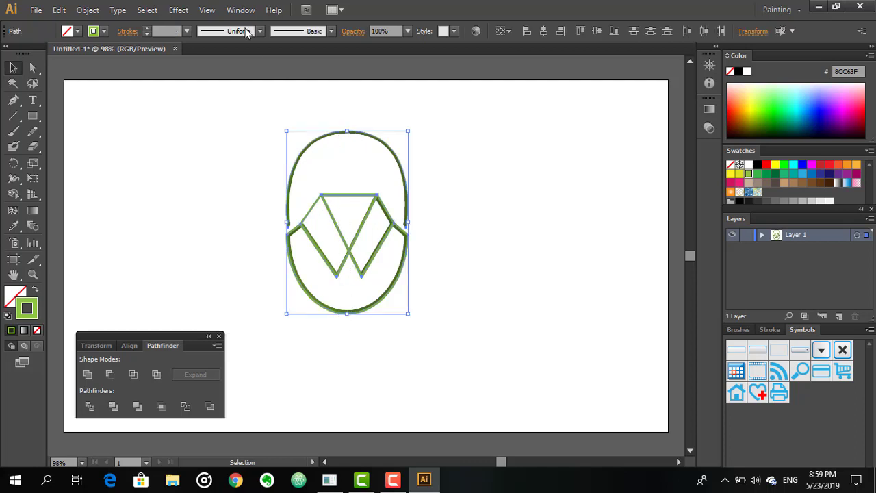
click(179, 10)
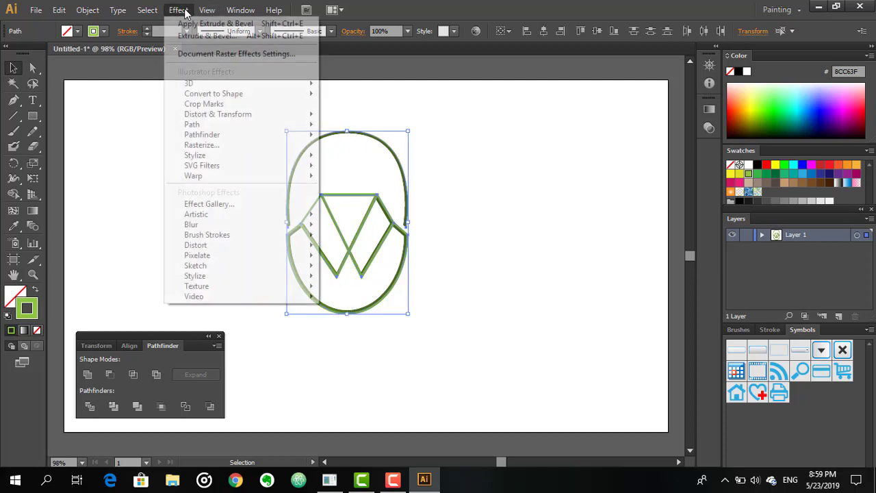
mouse_move(285, 159)
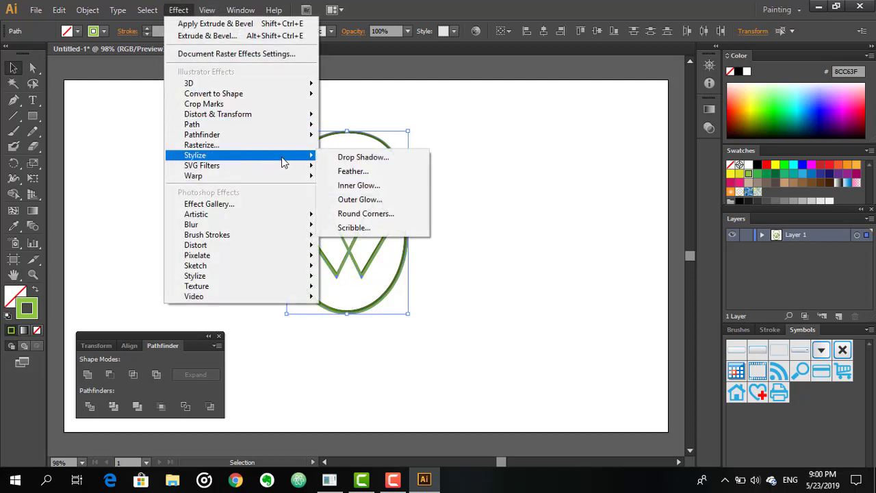
click(361, 159)
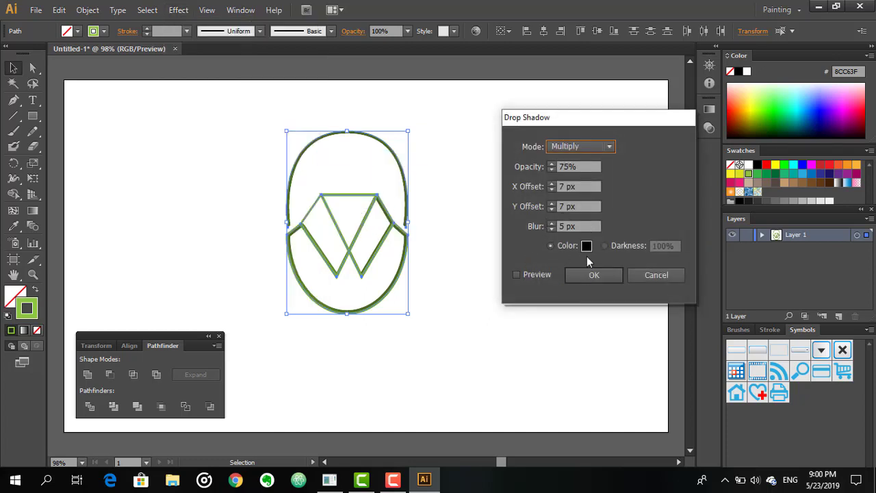
click(516, 275)
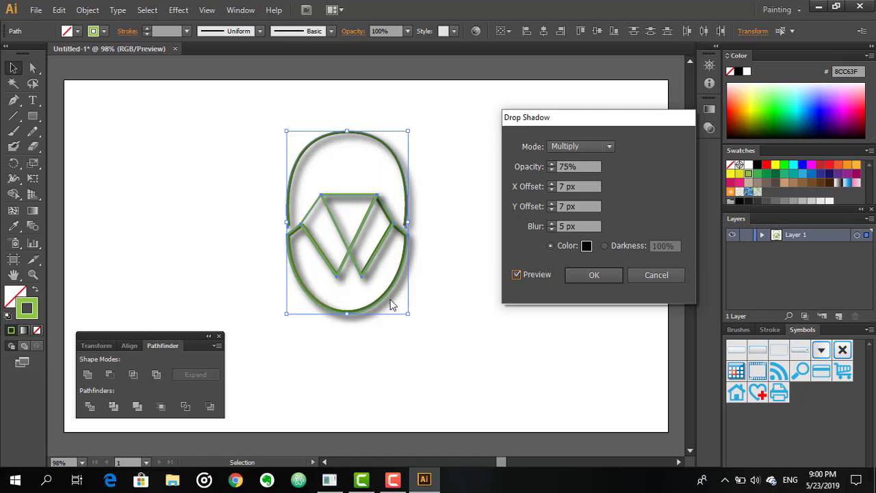
Set the drop shadow's Y offset to -4 px
click(552, 210)
click(551, 209)
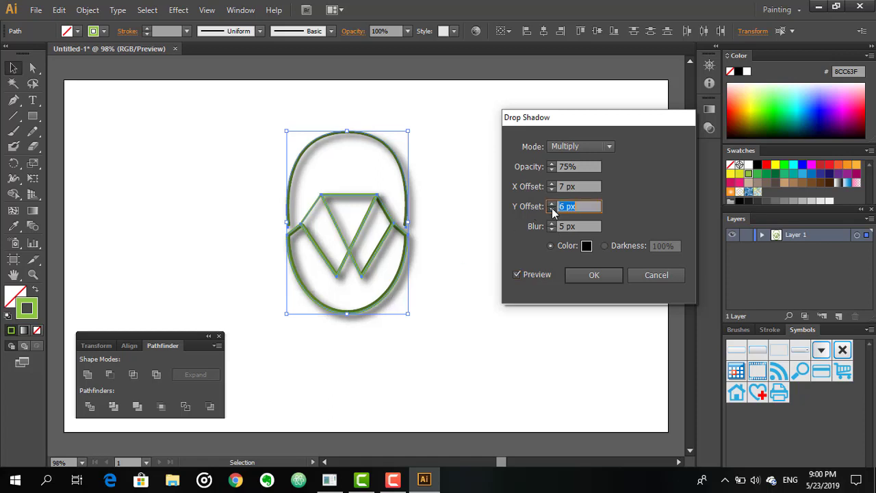
click(551, 210)
click(551, 209)
click(551, 209)
click(551, 209)
click(551, 209)
click(552, 210)
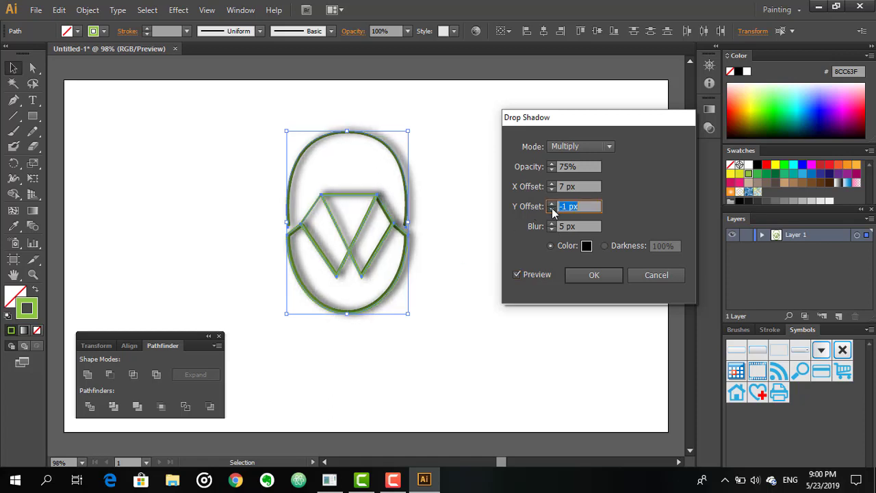
click(551, 209)
click(551, 210)
click(551, 210)
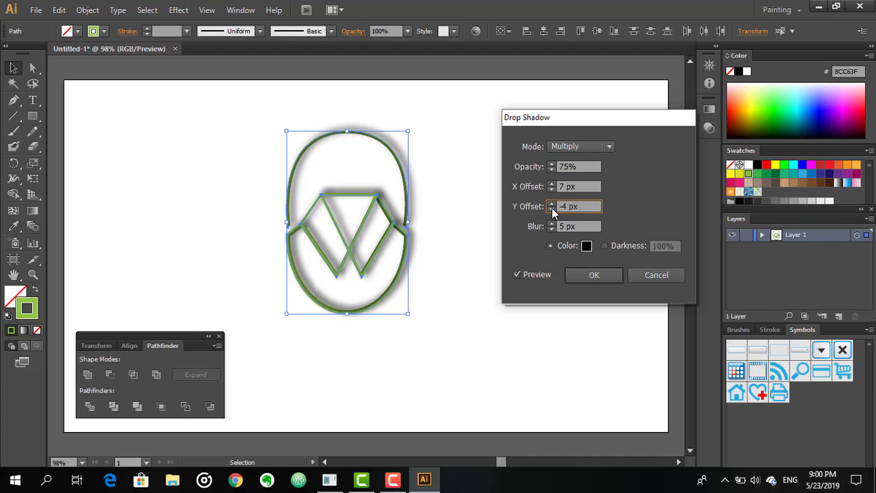
Set the drop shadow's X offset to -3 px
click(551, 190)
click(551, 190)
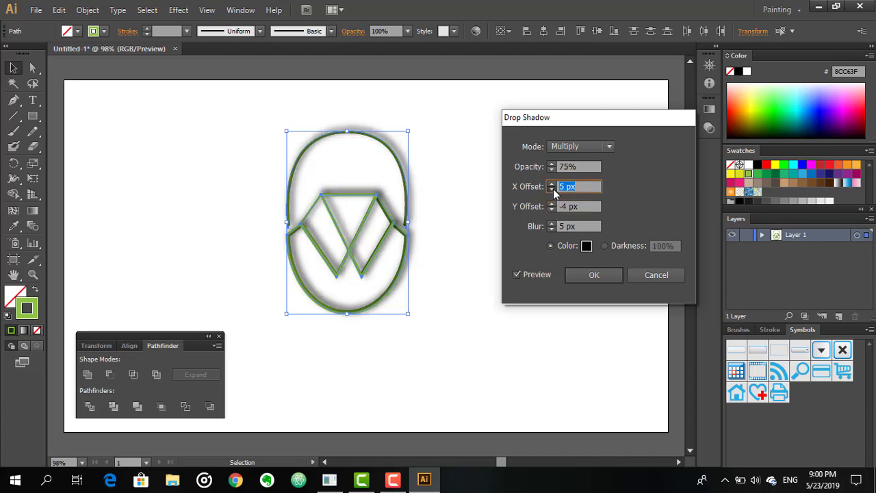
click(552, 190)
click(551, 190)
click(551, 189)
click(551, 190)
click(551, 190)
click(551, 190)
click(551, 190)
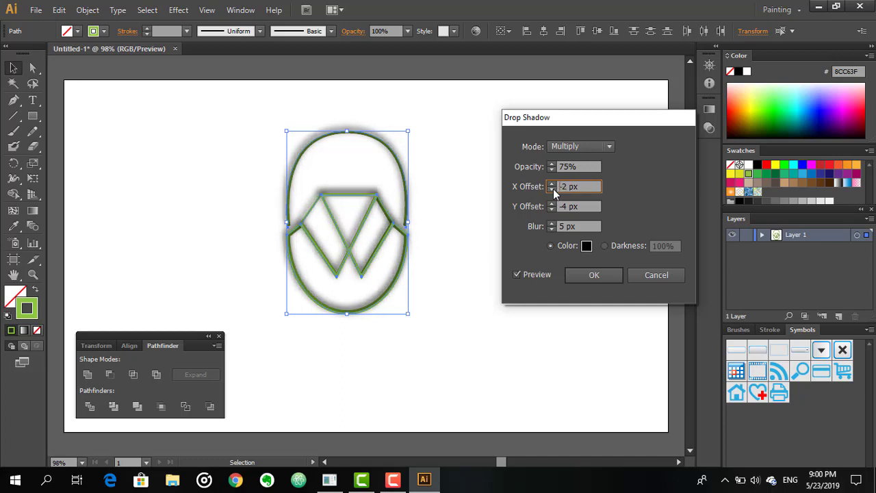
click(551, 189)
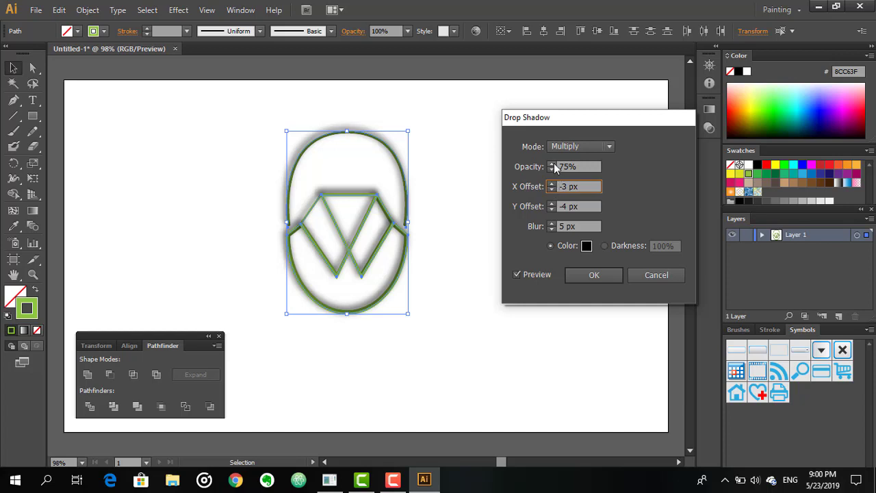
Set the drop shadow's opacity to 87%
click(552, 164)
click(552, 165)
click(551, 164)
click(552, 164)
click(552, 165)
click(552, 164)
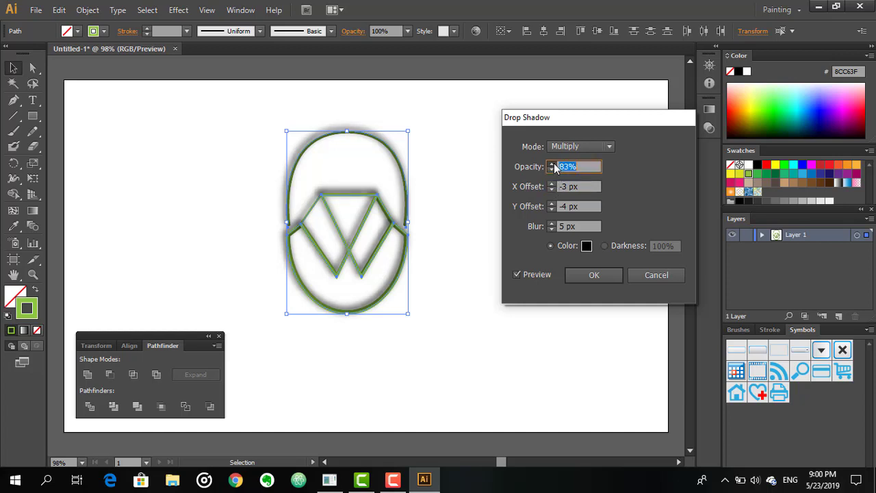
click(552, 164)
click(552, 165)
click(551, 164)
click(552, 165)
Set the drop shadow's blur to 0 px
click(551, 230)
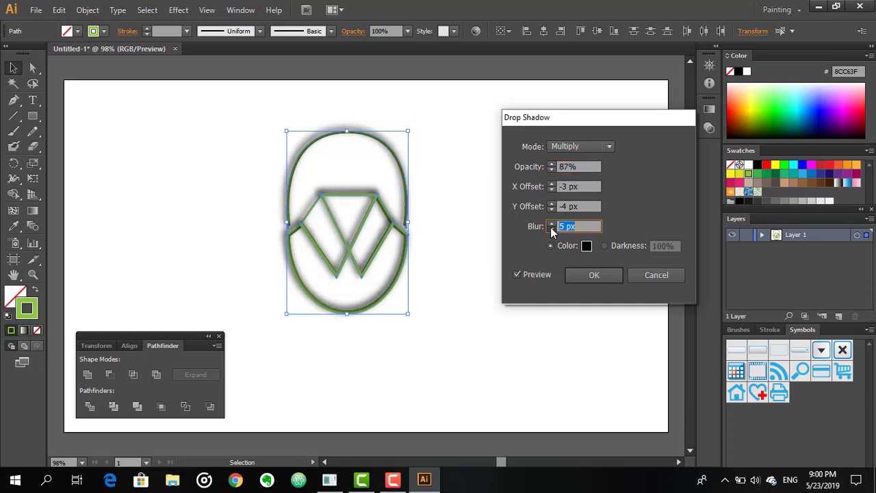
click(552, 230)
click(552, 230)
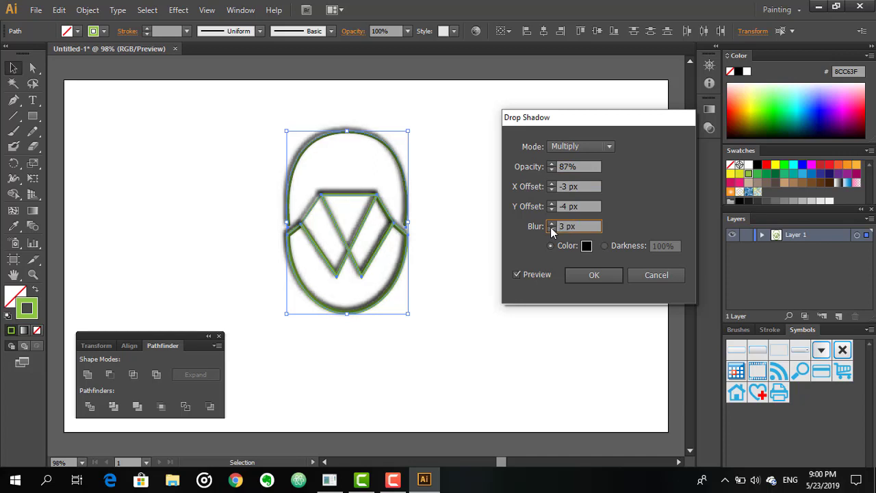
click(552, 230)
click(552, 230)
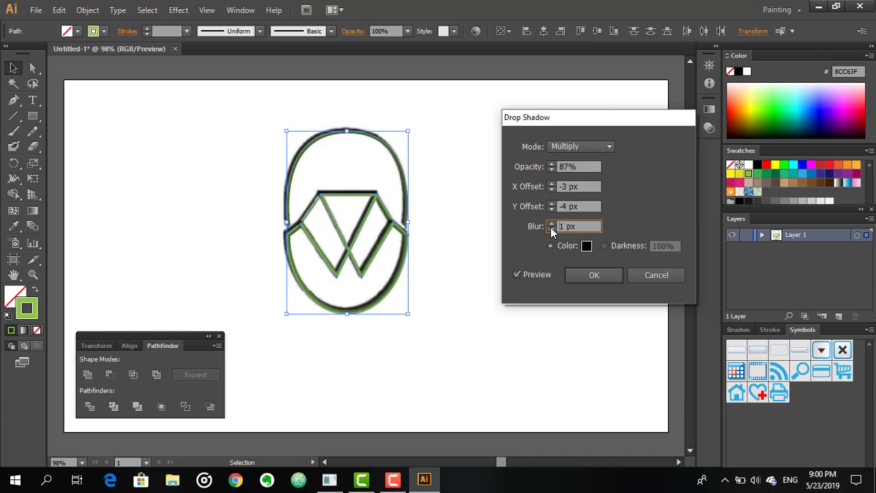
click(552, 230)
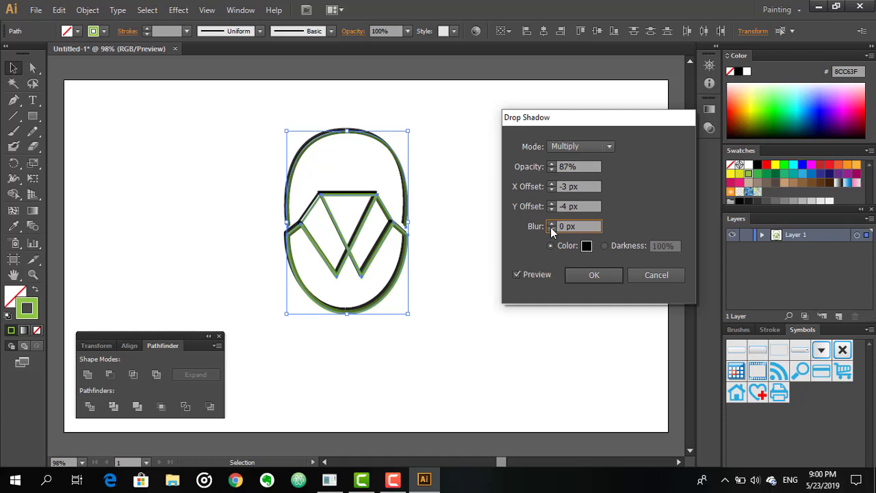
click(553, 223)
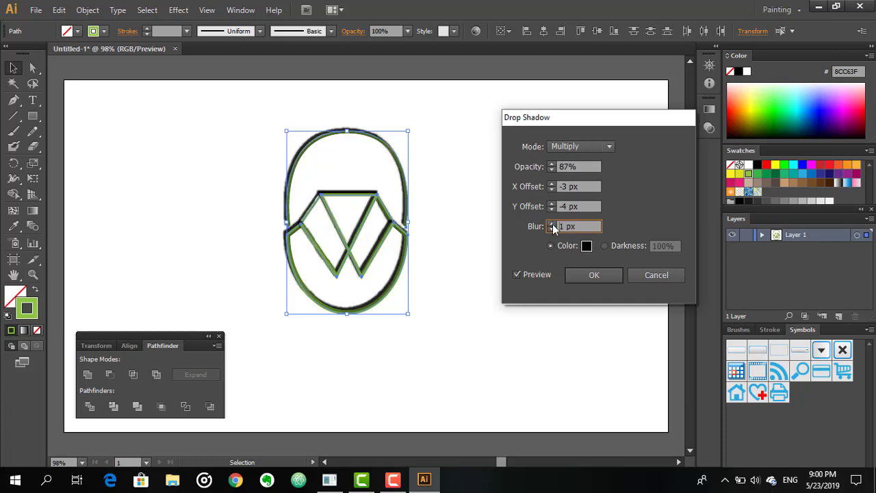
click(551, 230)
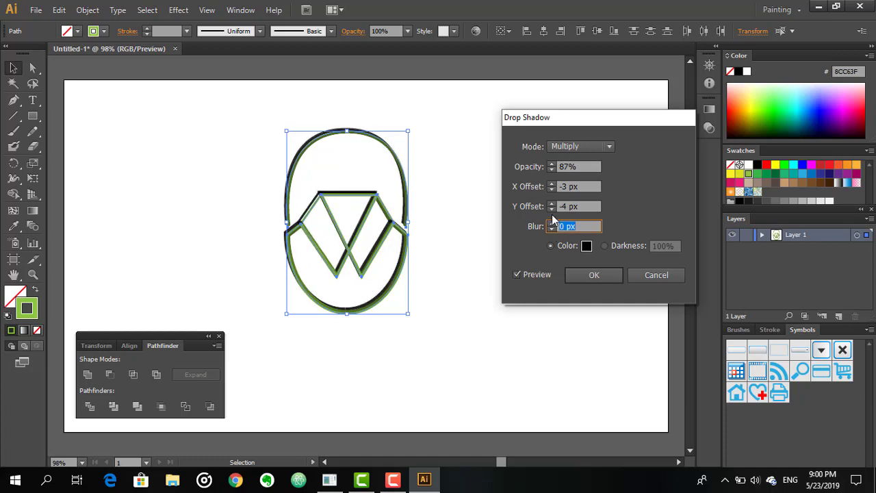
Try different Y offsets for the drop shadow, from -6 px up to 1 px
click(552, 210)
click(552, 209)
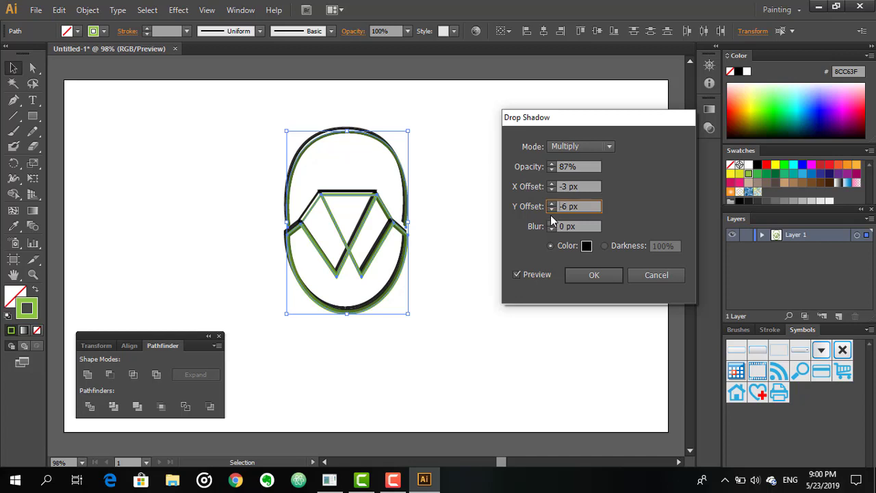
click(551, 203)
click(552, 203)
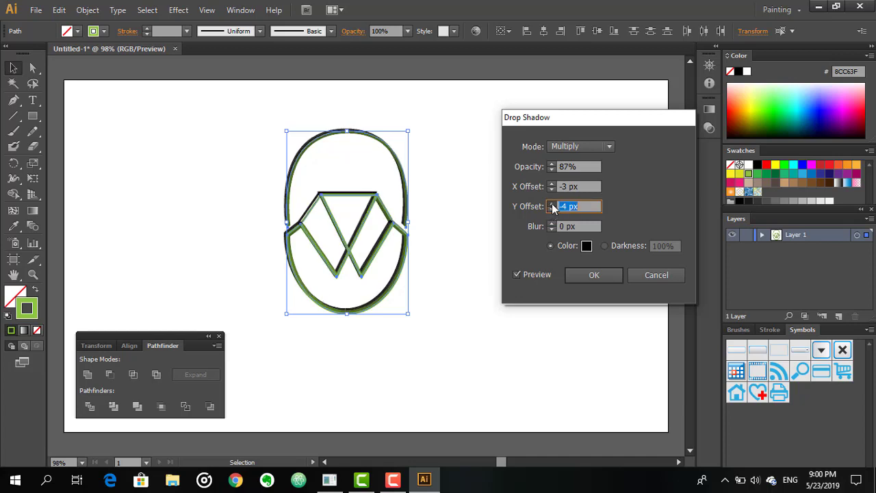
click(552, 203)
click(551, 203)
click(552, 203)
click(551, 204)
click(552, 204)
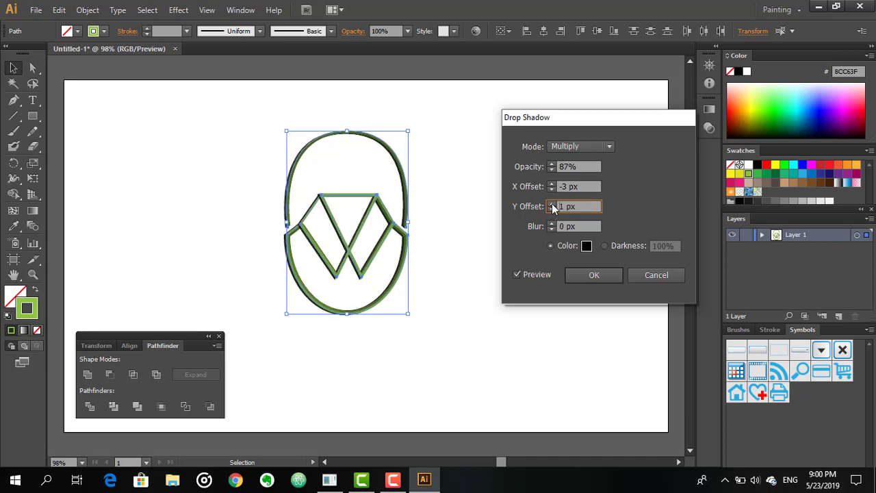
Compare blur values between 0 and 2 px for the drop shadow and set it to 1 px
click(552, 223)
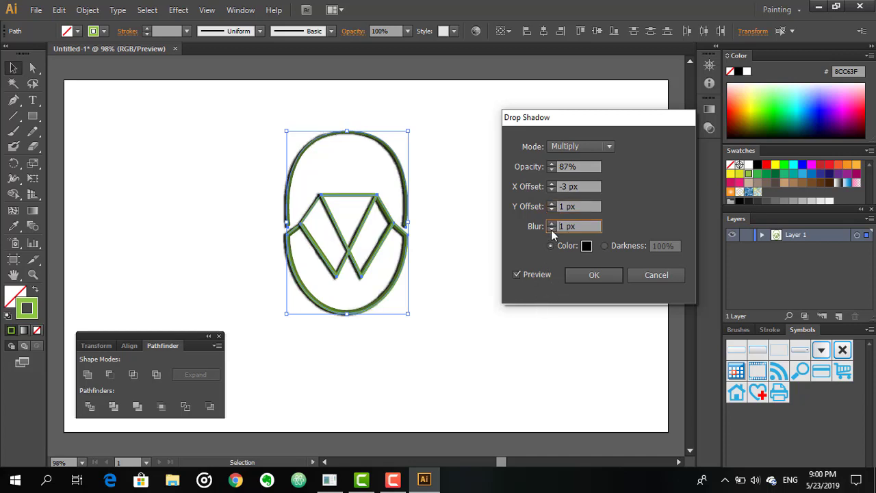
click(551, 230)
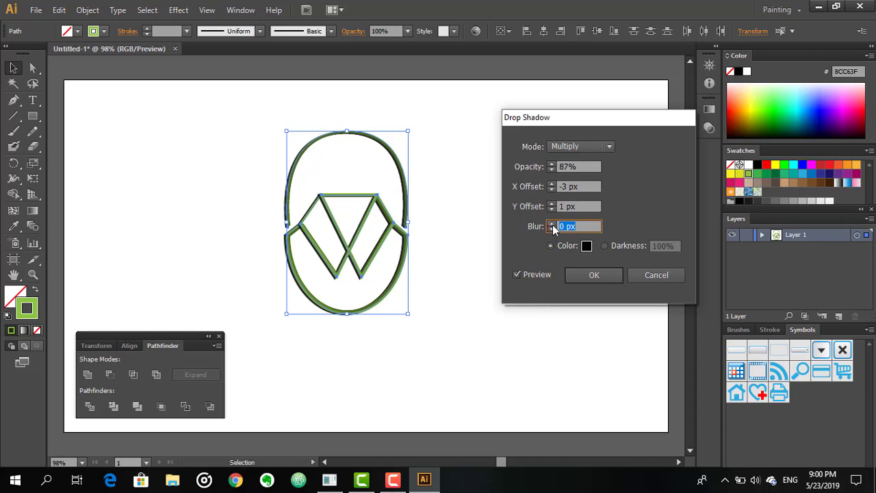
click(551, 223)
click(552, 223)
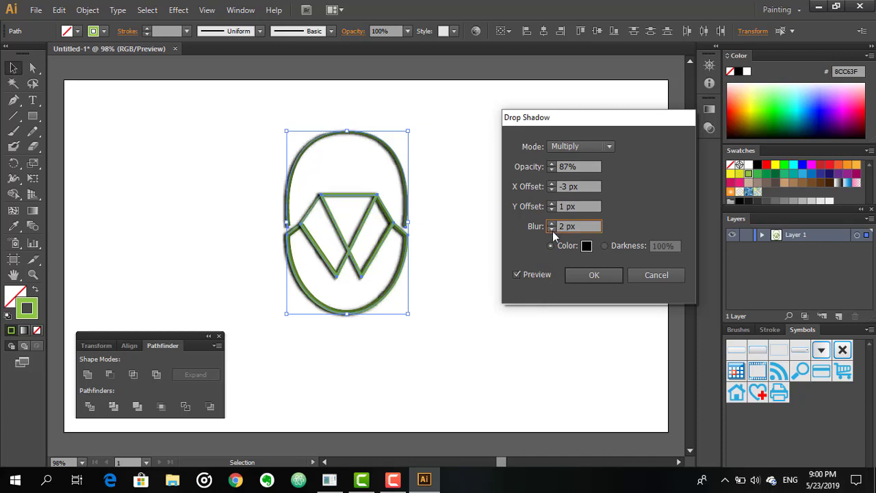
click(552, 229)
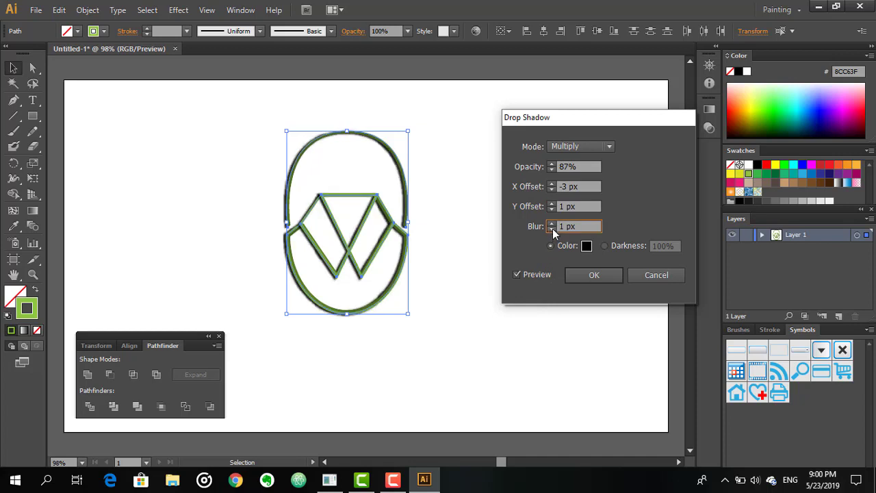
Set the drop shadow's Y offset to -3 px and its X offset to -1 px
click(552, 203)
click(552, 203)
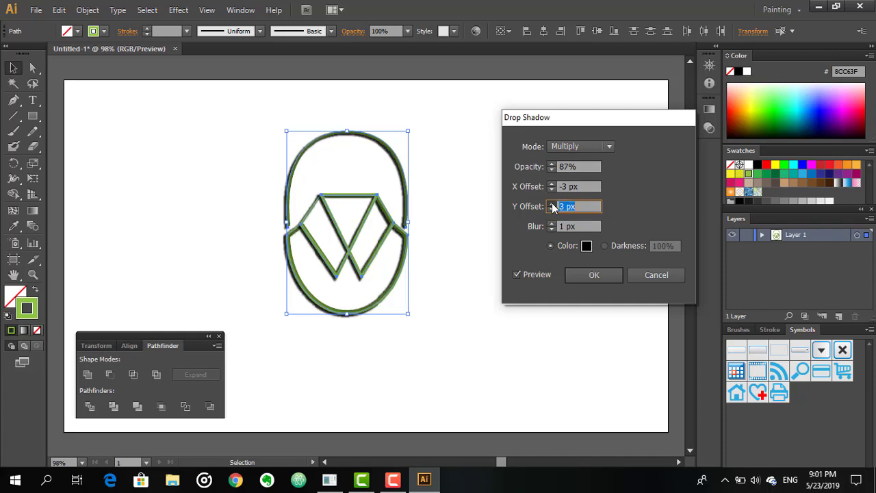
click(551, 204)
click(552, 209)
click(552, 210)
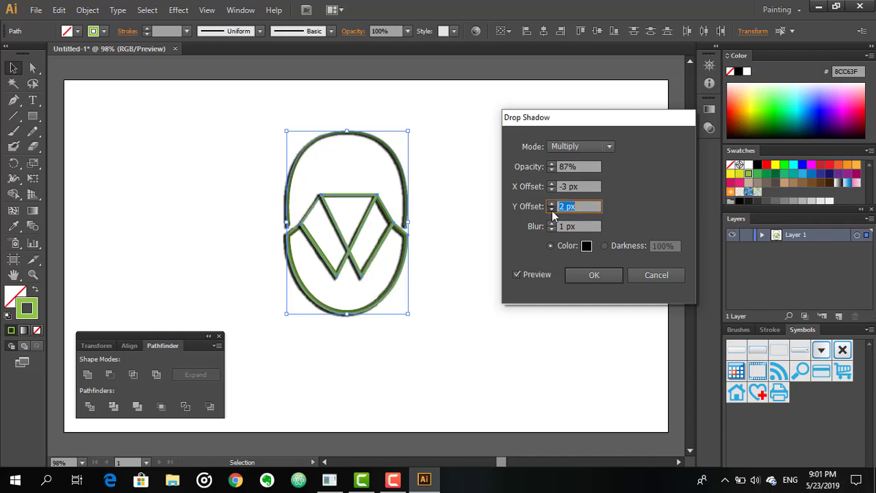
click(552, 209)
click(552, 210)
click(552, 210)
click(552, 210)
click(552, 209)
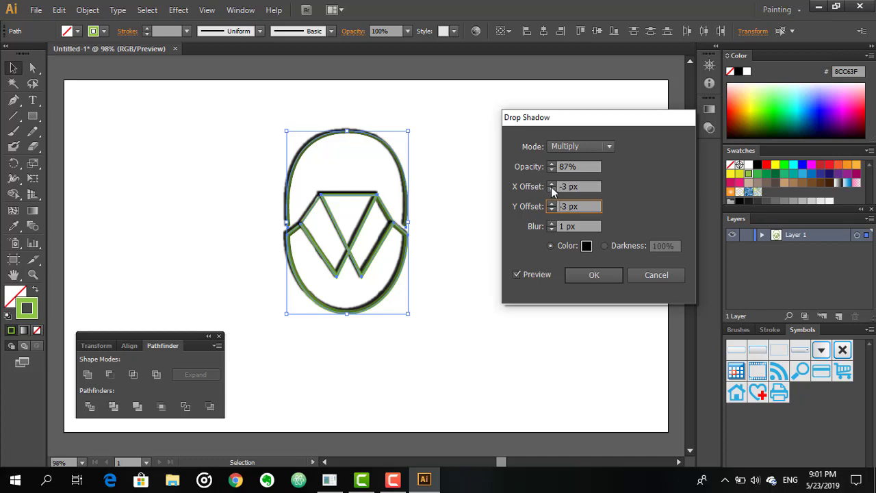
click(552, 183)
click(552, 183)
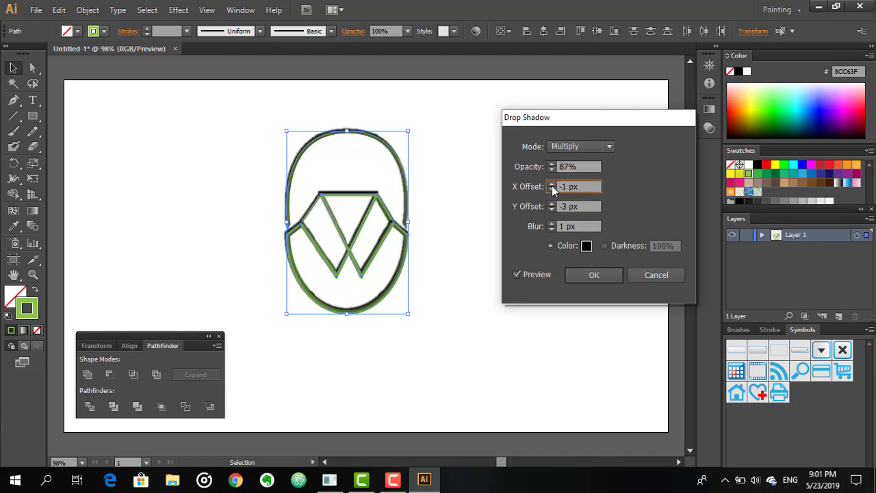
Compare X offsets of -1 and -2 px for the drop shadow and set it to -2 px
click(552, 190)
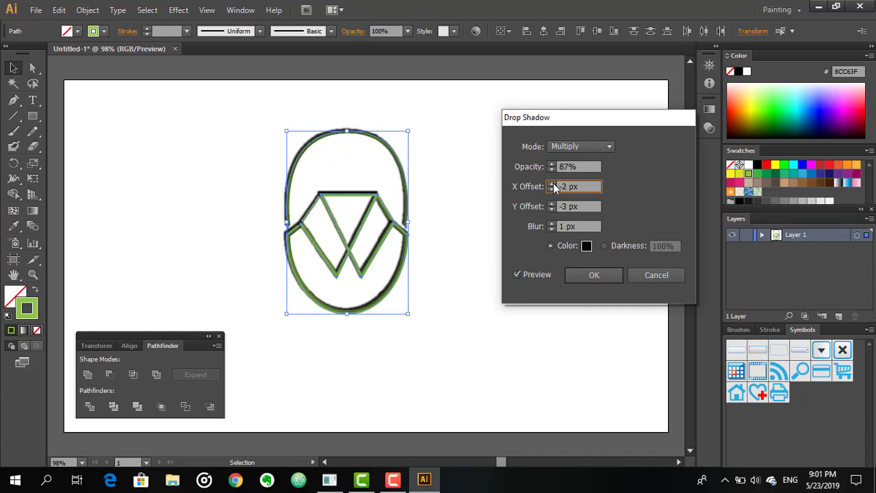
click(552, 184)
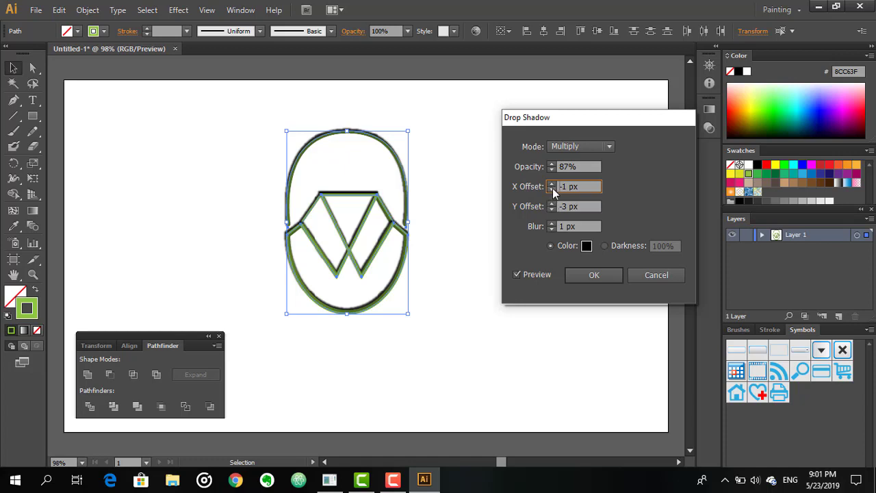
click(552, 190)
click(553, 187)
click(553, 186)
click(552, 190)
click(552, 189)
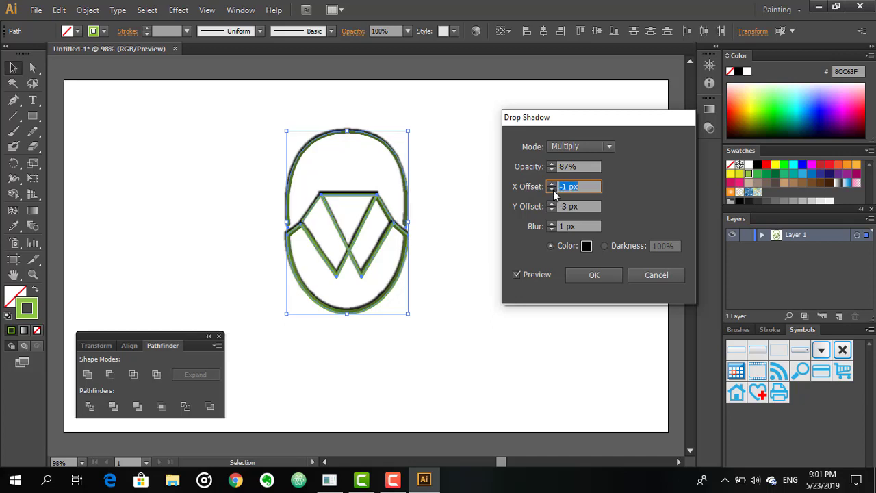
click(475, 178)
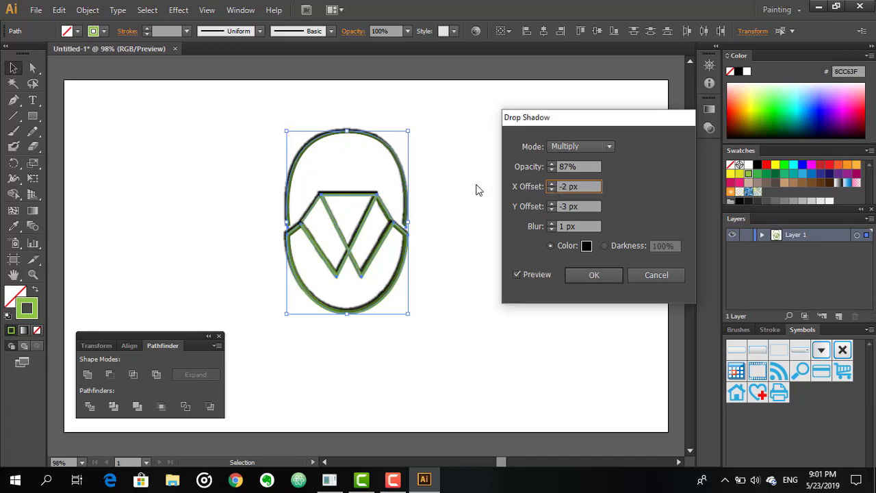
Try the drop shadow's Darkness option, switch back to the black Color option and apply the effect
click(605, 247)
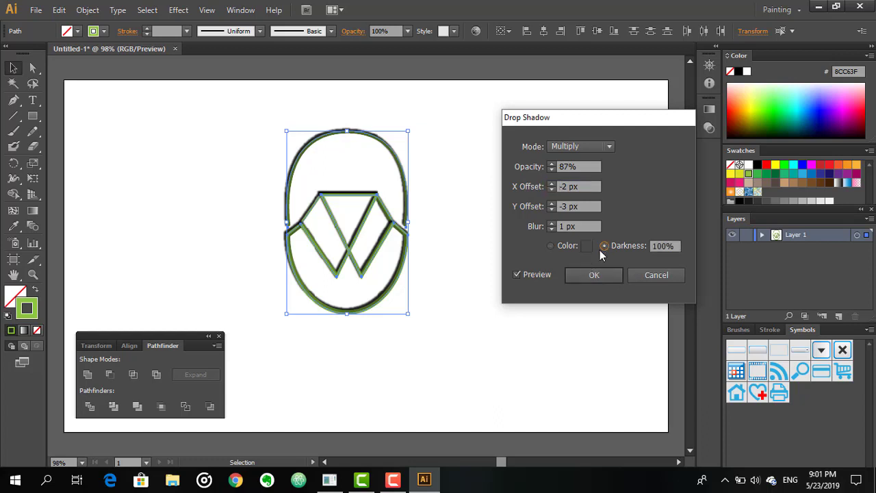
click(554, 245)
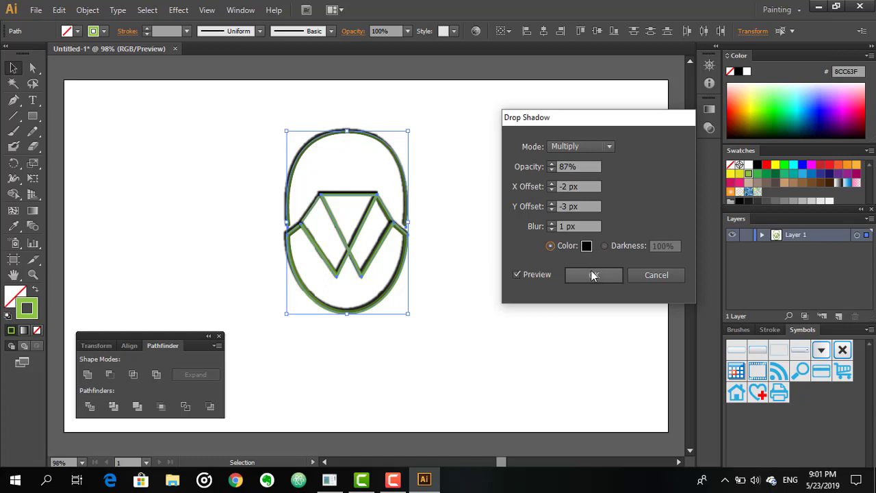
click(594, 274)
click(562, 276)
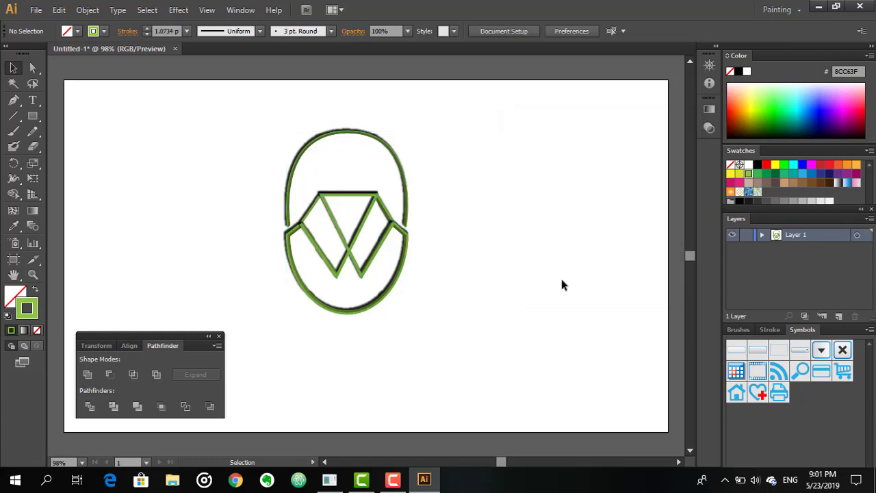
click(349, 239)
click(432, 250)
click(288, 234)
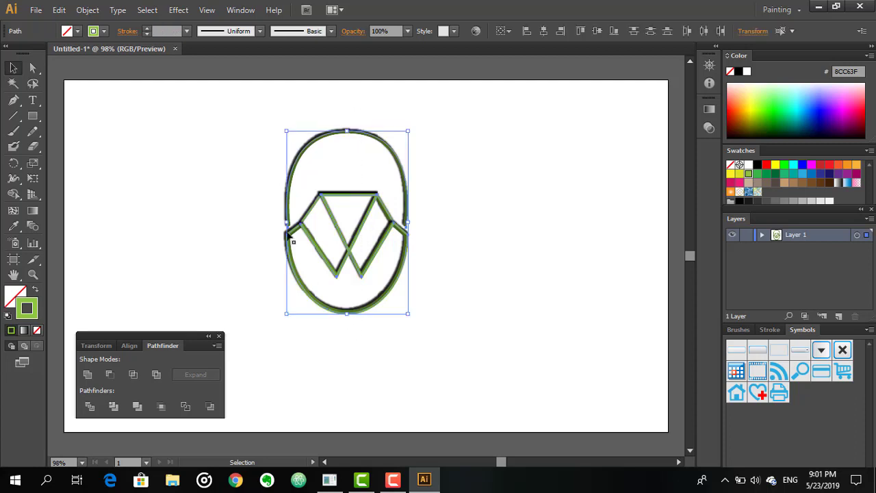
click(455, 210)
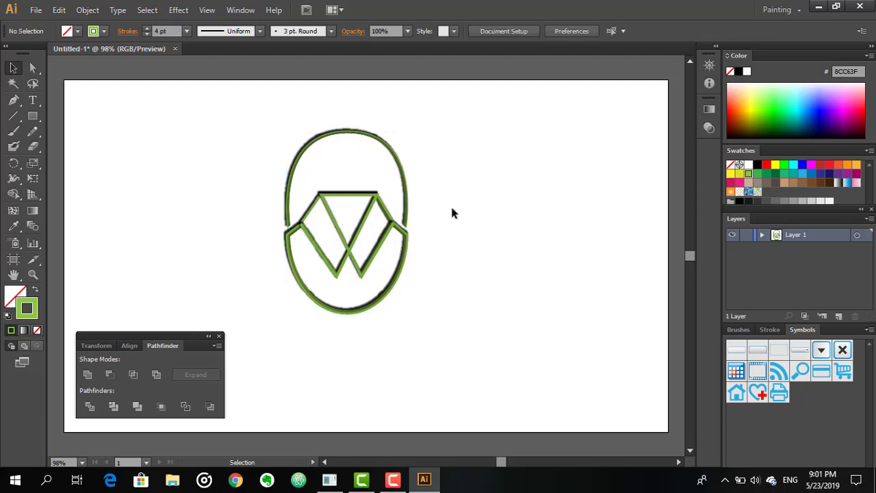
Select all the emblem's paths and group them
drag(340, 114, 346, 328)
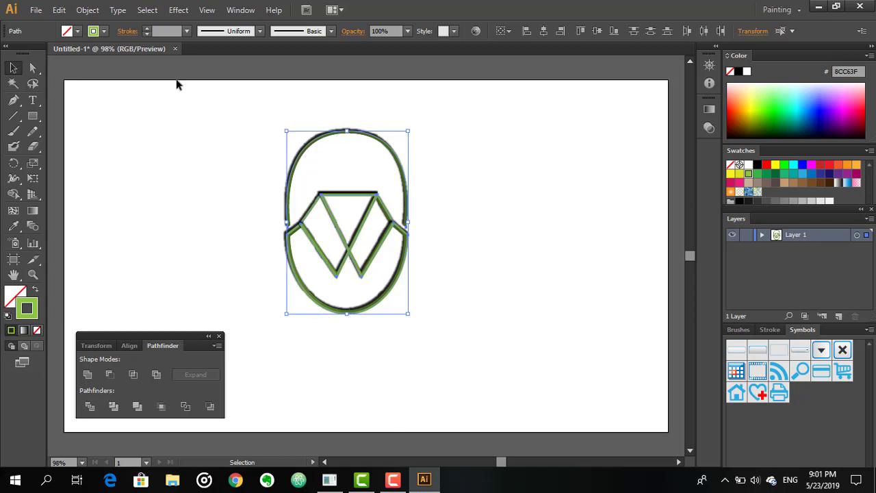
click(88, 10)
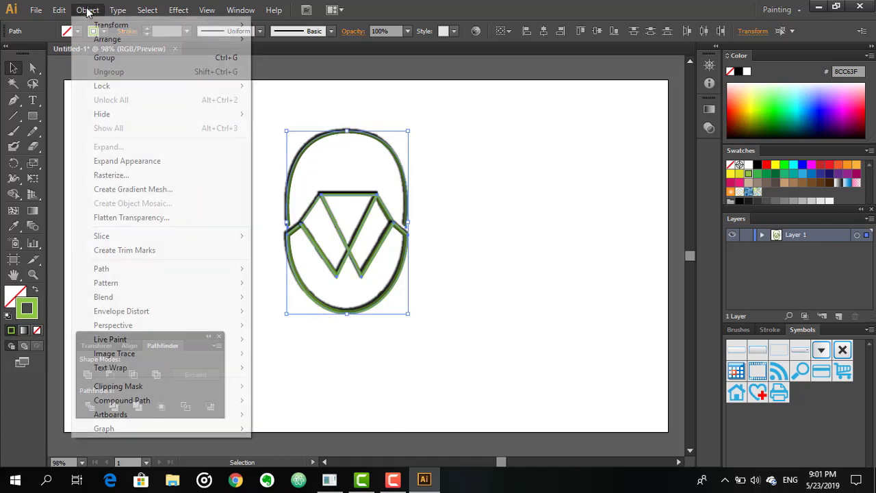
click(115, 59)
click(459, 250)
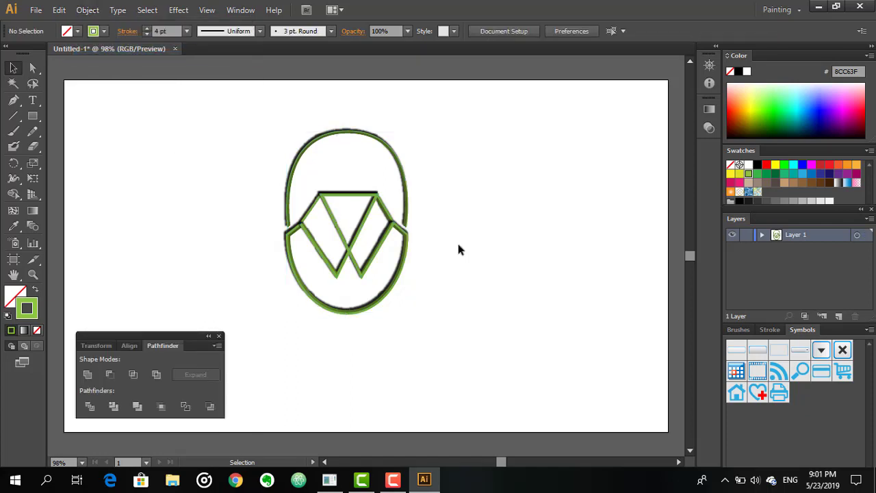
click(389, 301)
click(421, 289)
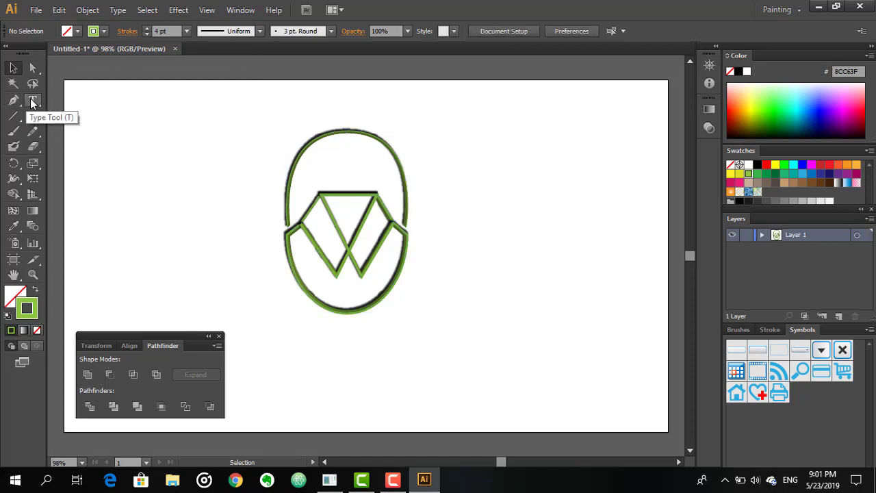
Add the two-line text "DRY CLEANER" and "SINCE 1974" below the emblem
click(32, 101)
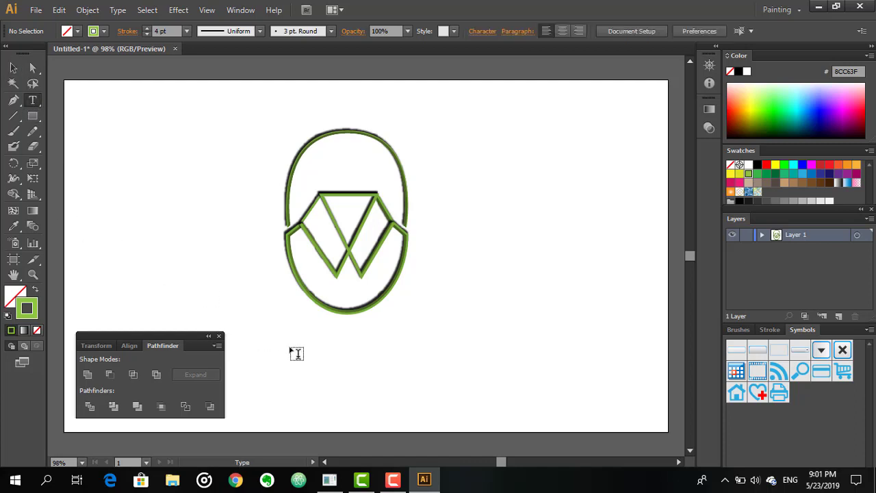
click(292, 338)
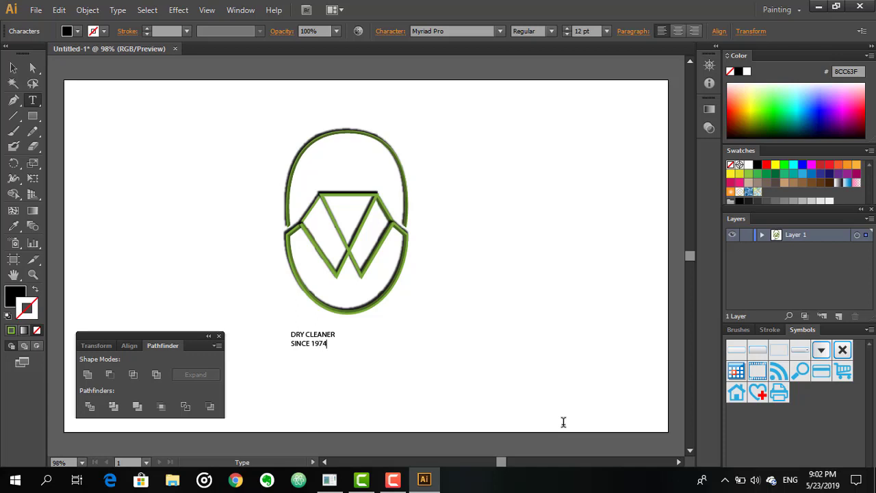
click(32, 67)
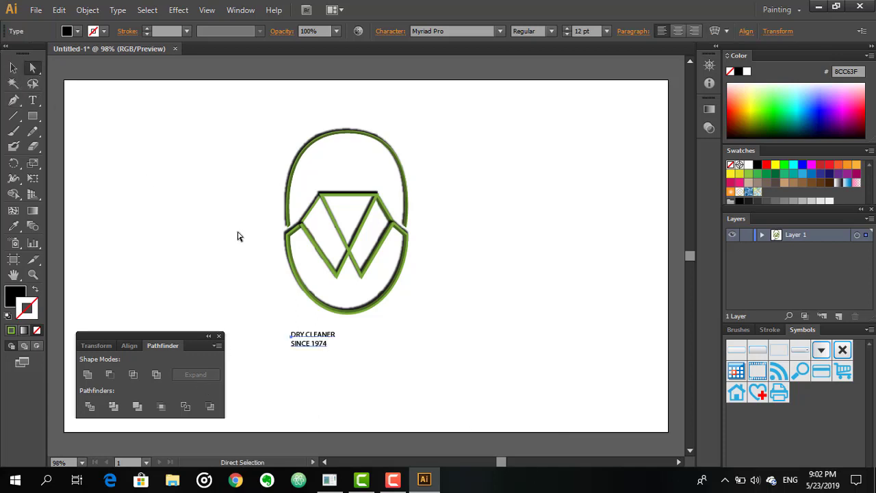
click(326, 341)
Enlarge the text block to about the emblem's width, with a font size of about 22.55 pt
click(13, 67)
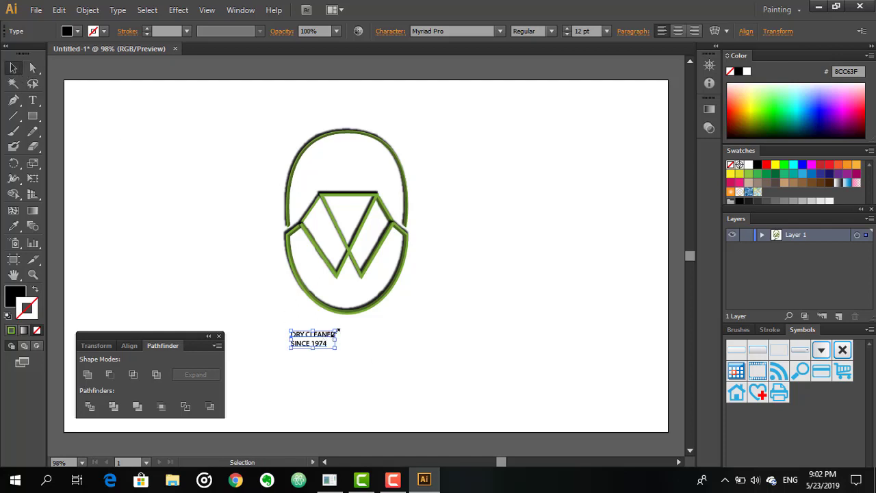
drag(337, 331, 416, 310)
click(464, 318)
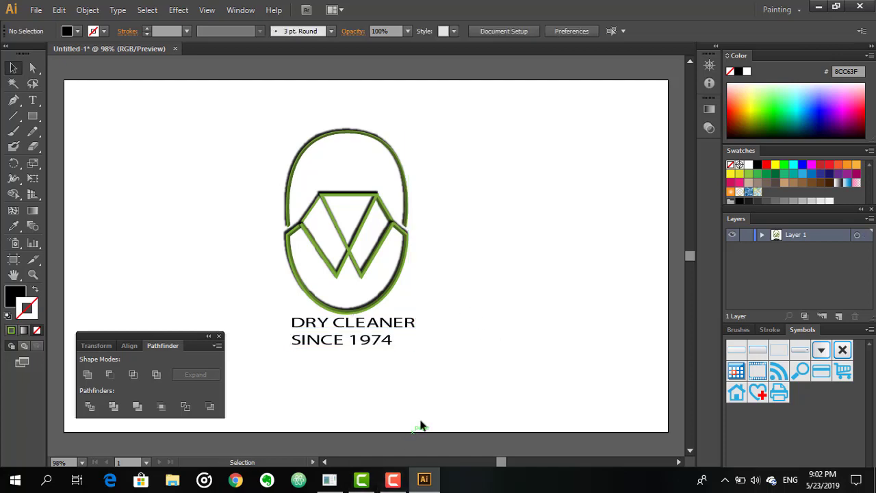
click(339, 337)
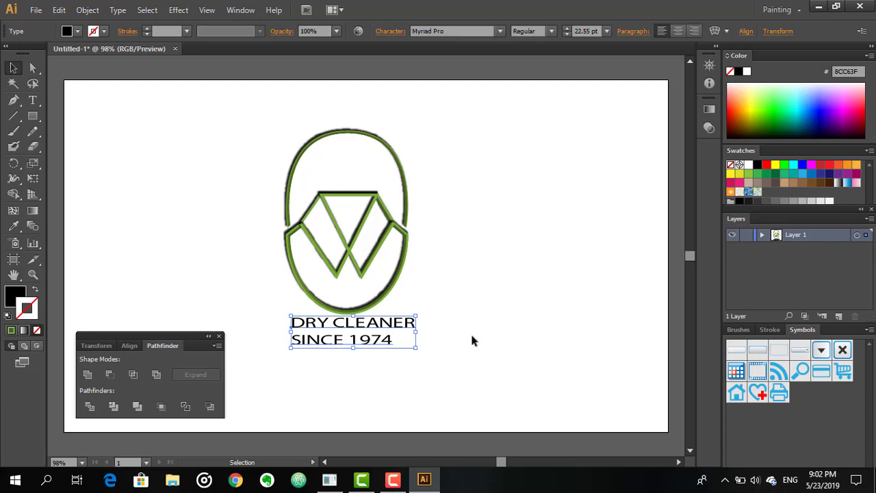
Flatten the text block vertically to a font size of about 15.86 pt, keeping it just under the emblem
click(472, 340)
click(356, 326)
drag(354, 316, 372, 325)
click(446, 337)
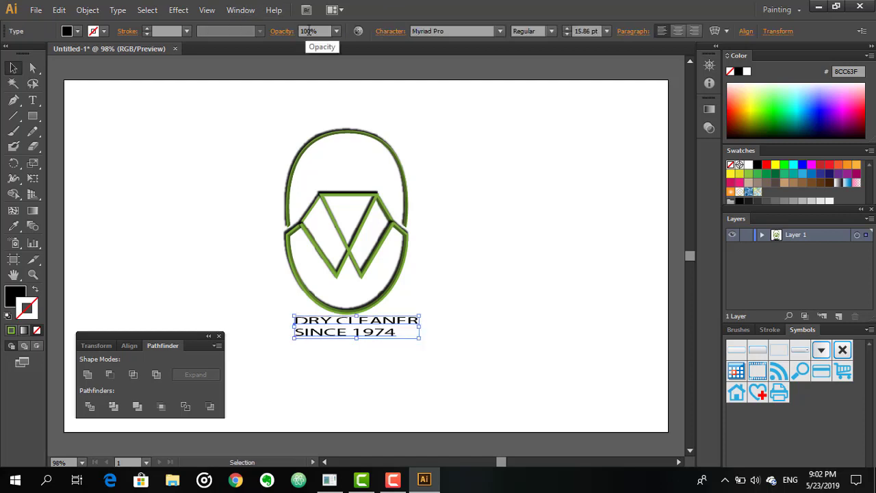
Set the font style of the "DRY CLEANER SINCE 1974" text to Italic
click(551, 31)
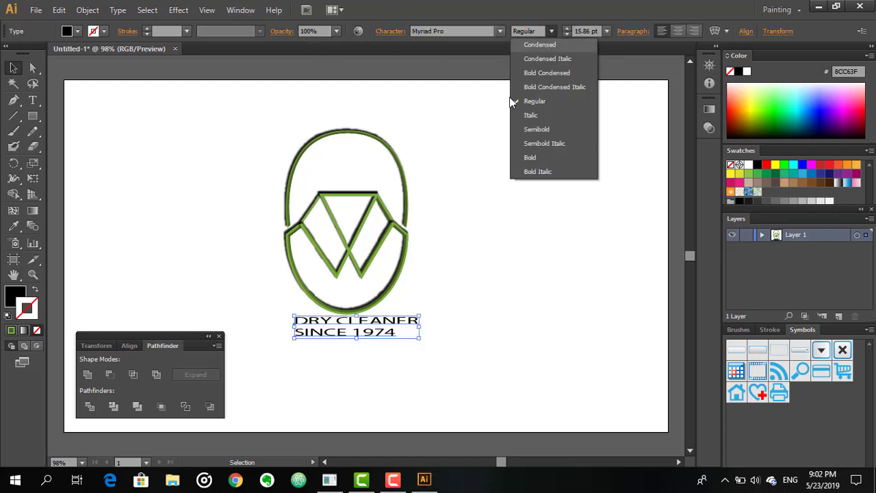
click(532, 115)
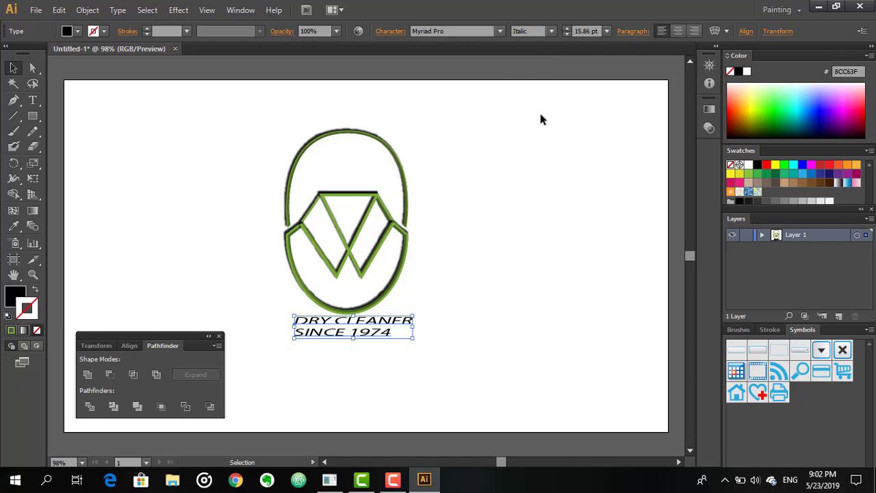
click(502, 217)
Try a green stroke (R=57 G=181 B=74) on the text and shift the text slightly to the left
click(374, 329)
click(757, 174)
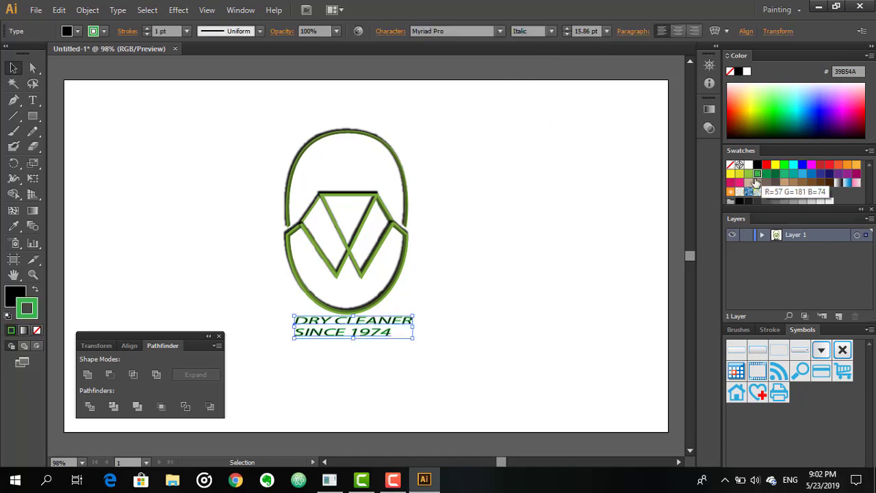
click(584, 290)
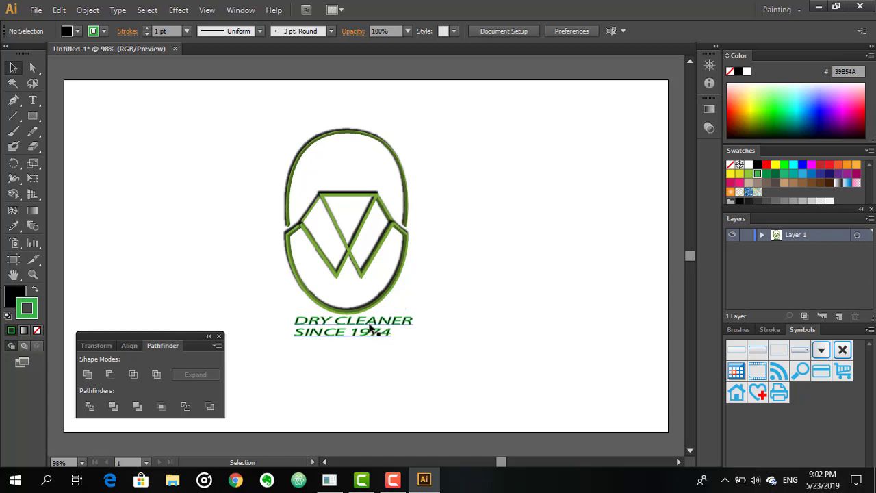
drag(370, 329, 367, 330)
click(448, 335)
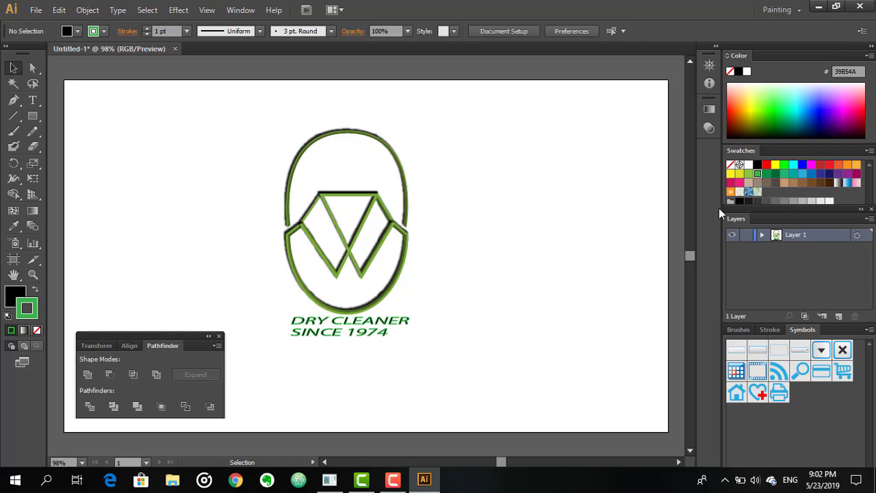
Undo the text's shift and its green stroke
key(ctrl+z)
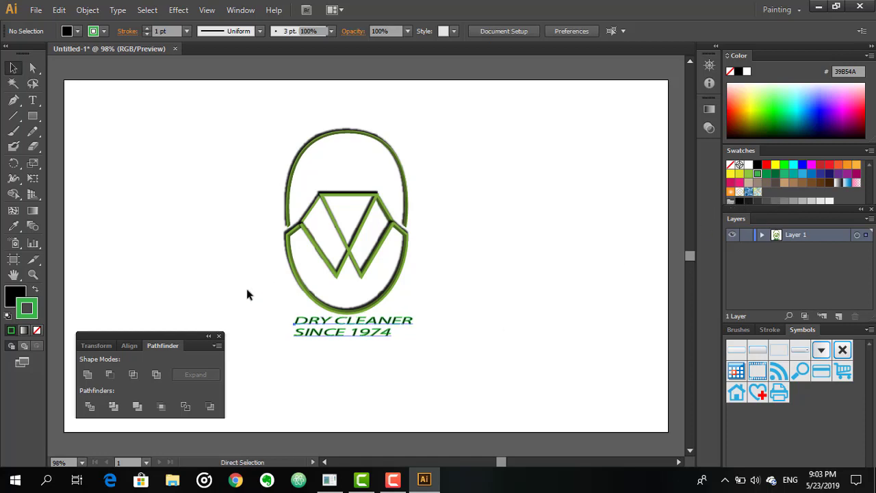
key(ctrl+z)
click(439, 325)
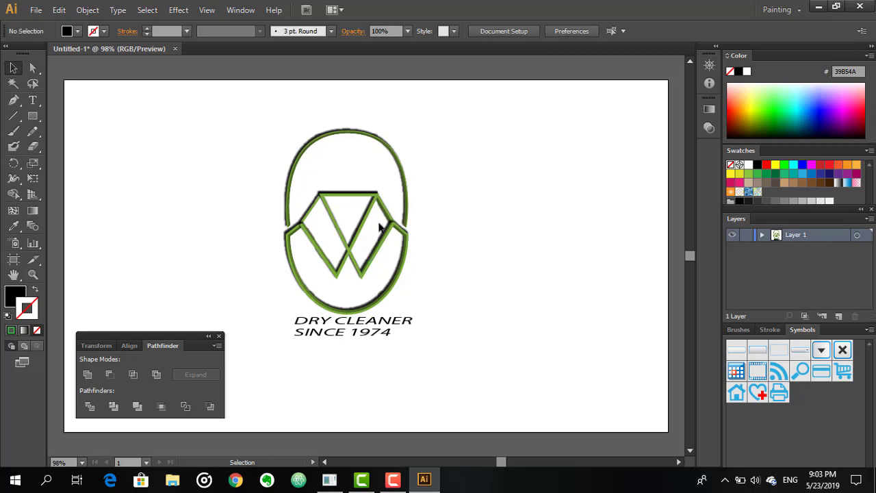
click(401, 233)
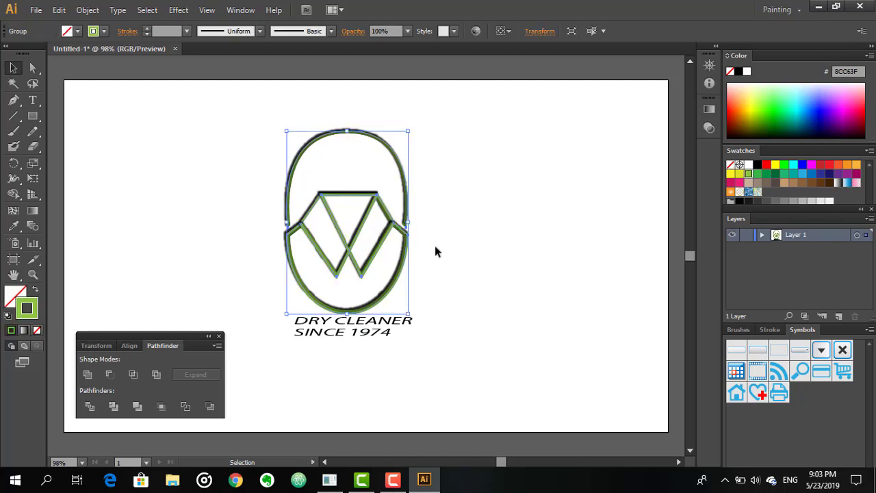
click(435, 252)
click(373, 216)
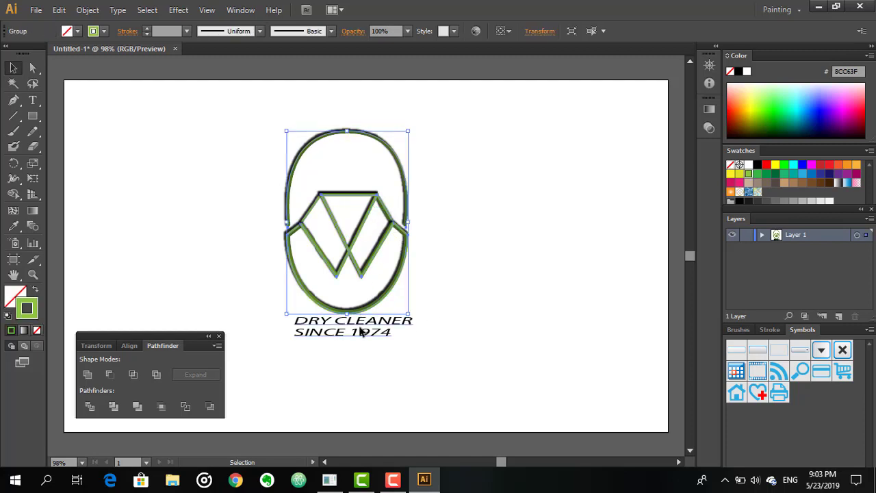
Enlarge the text to a font size of about 24.97 pt and center it under the emblem
click(361, 331)
drag(353, 340, 353, 335)
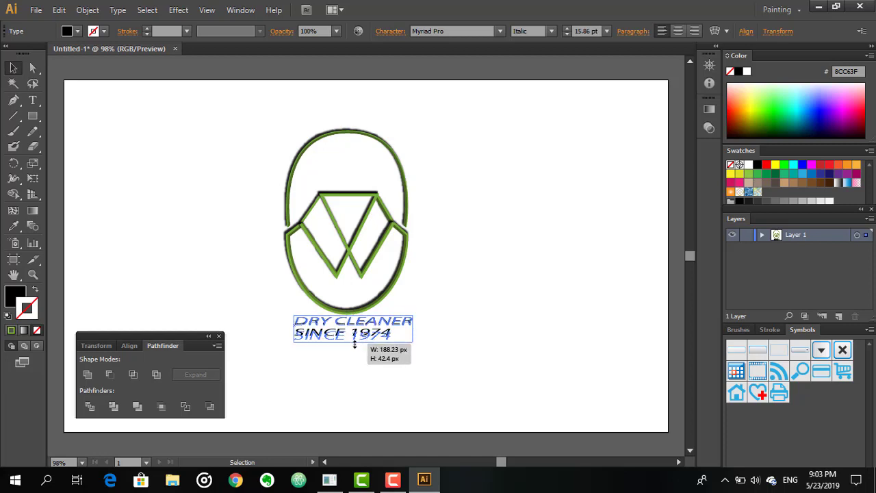
drag(408, 332, 418, 329)
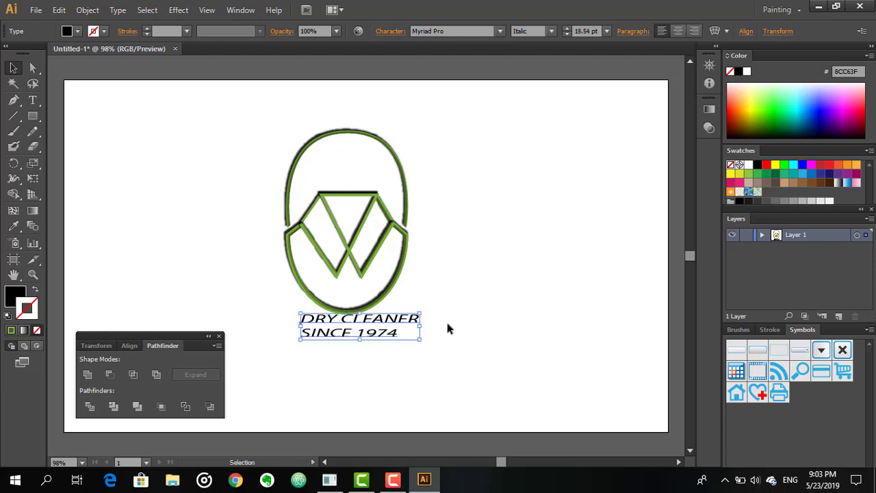
click(424, 339)
click(380, 336)
drag(421, 314, 367, 332)
click(493, 310)
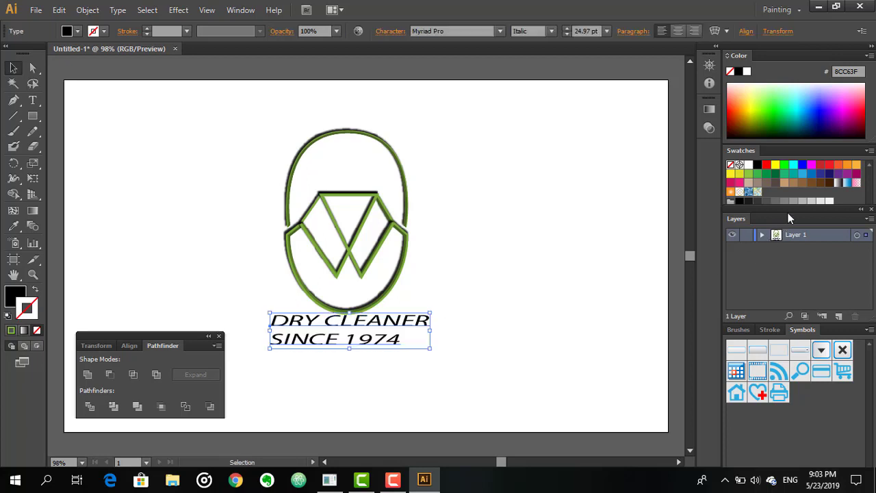
Give the text a White, Black gradient stroke and a grey 808080 fill
click(839, 183)
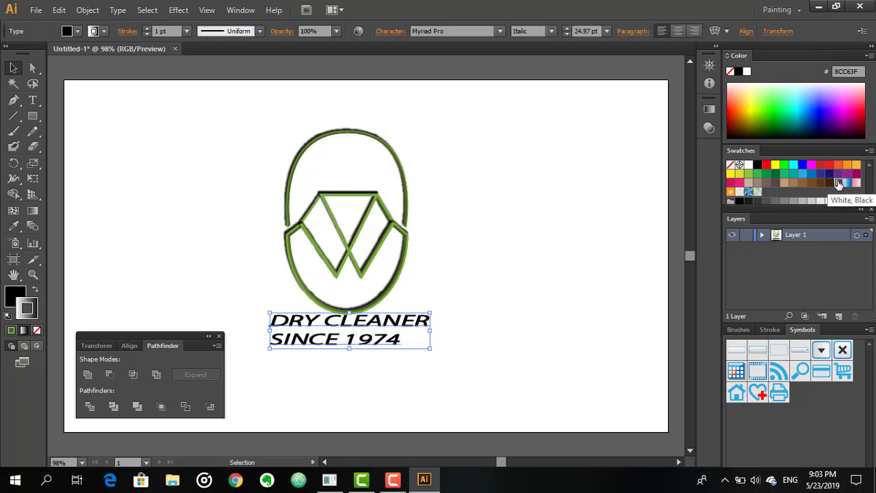
double_click(15, 296)
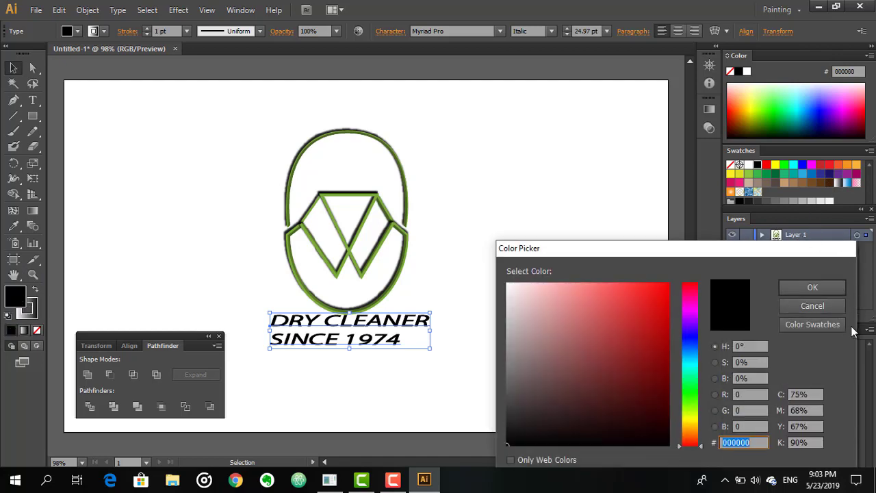
click(813, 287)
click(780, 202)
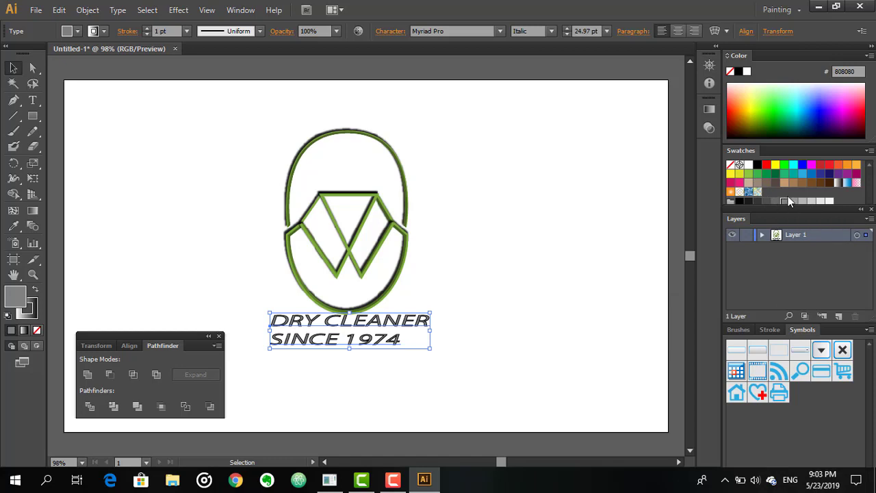
Change the caption text's fill to dark grey 4D4D4D and nudge the text slightly down, clear of the emblem
click(767, 201)
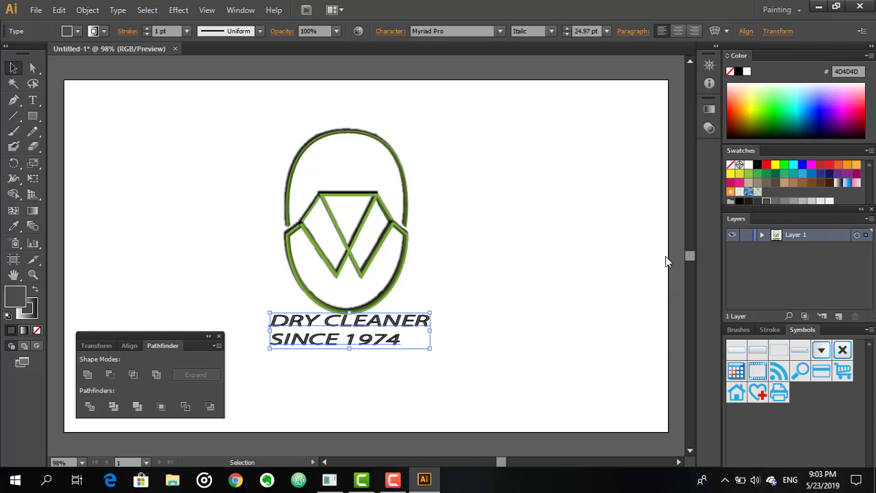
click(537, 280)
mouse_move(388, 330)
mouse_down()
mouse_move(395, 330)
mouse_move(386, 333)
mouse_up()
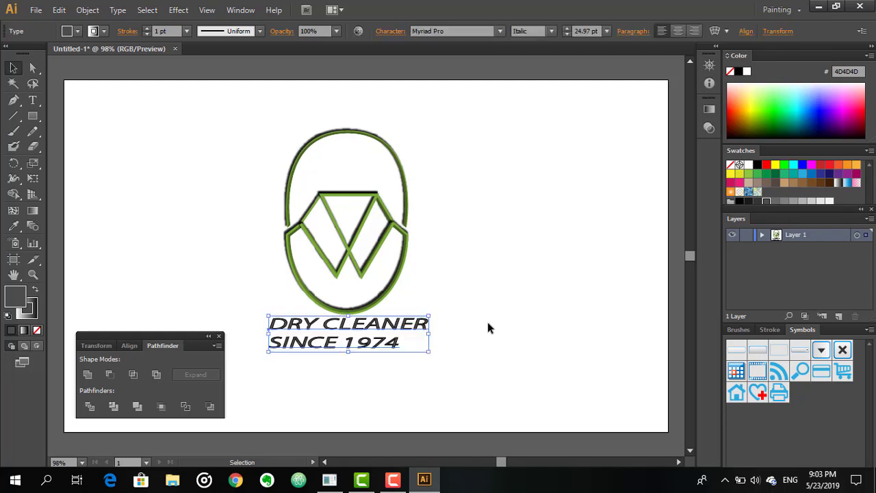
click(487, 321)
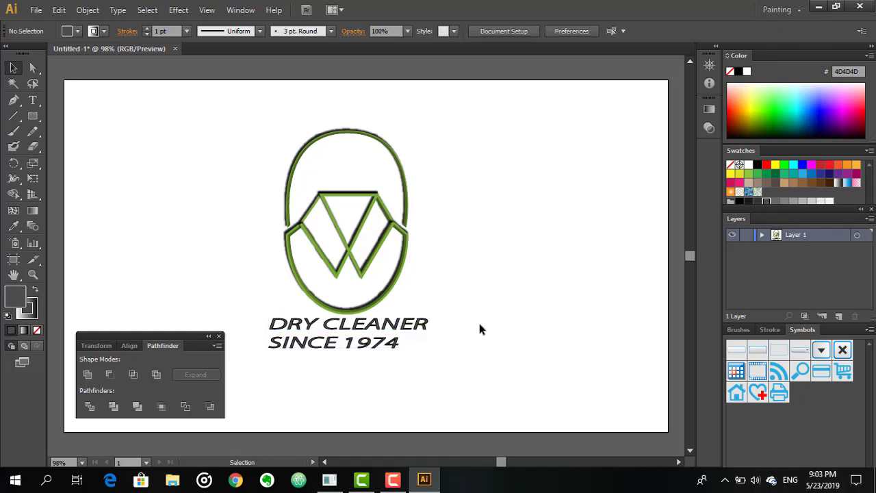
Try scaling the emblem and caption down together to roughly half size, then flattening their height slightly
click(357, 147)
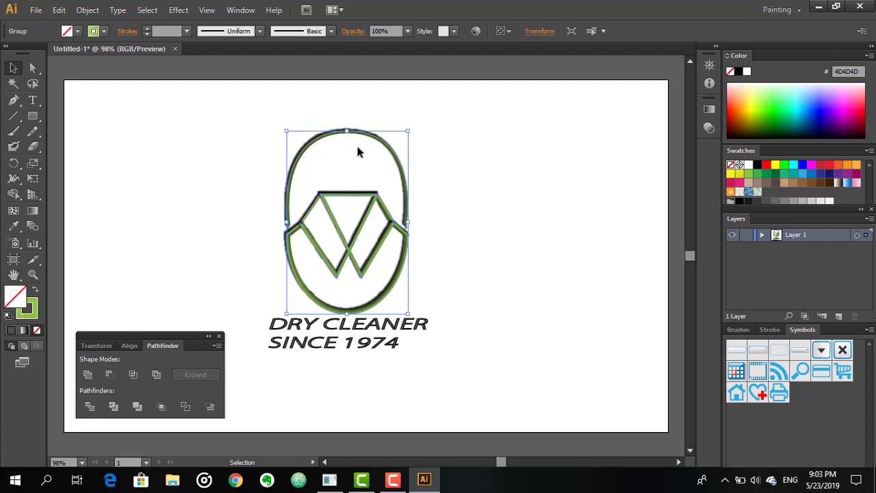
drag(210, 106, 498, 403)
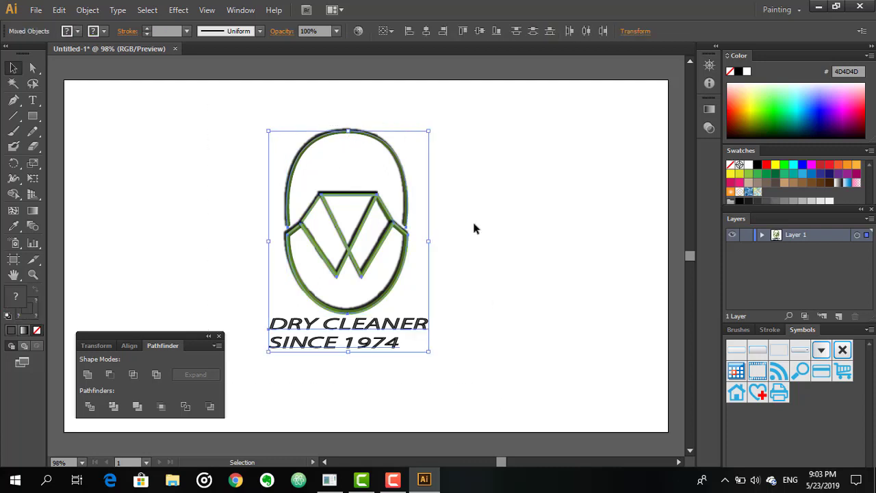
drag(428, 131, 424, 252)
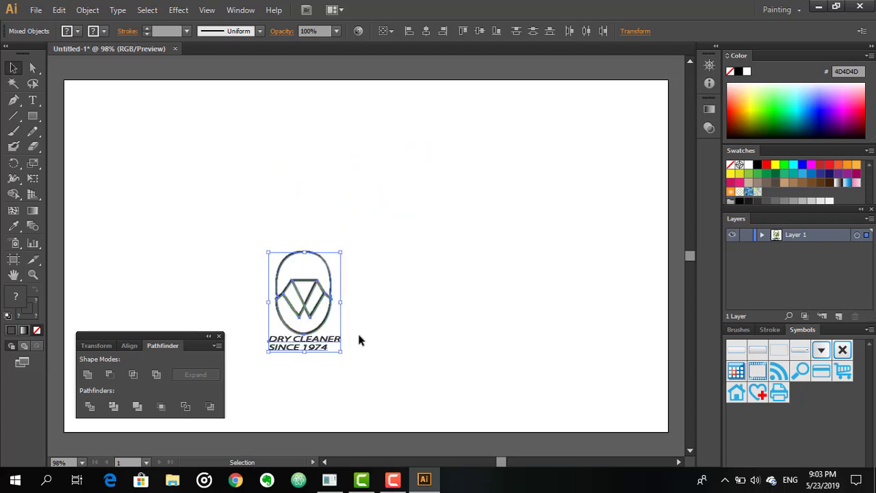
drag(306, 352, 306, 334)
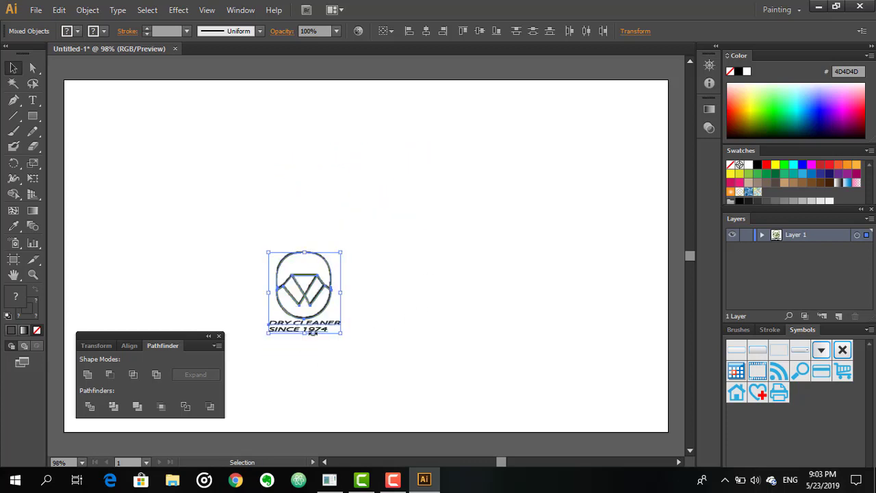
click(364, 249)
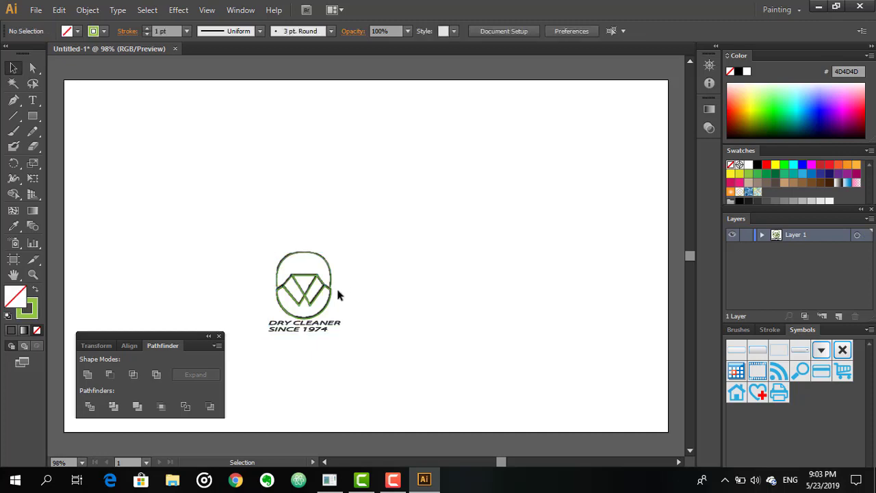
click(327, 308)
Undo the combined scaling of the emblem and caption
key(ctrl+z)
key(ctrl+z)
key(ctrl+z)
key(ctrl+z)
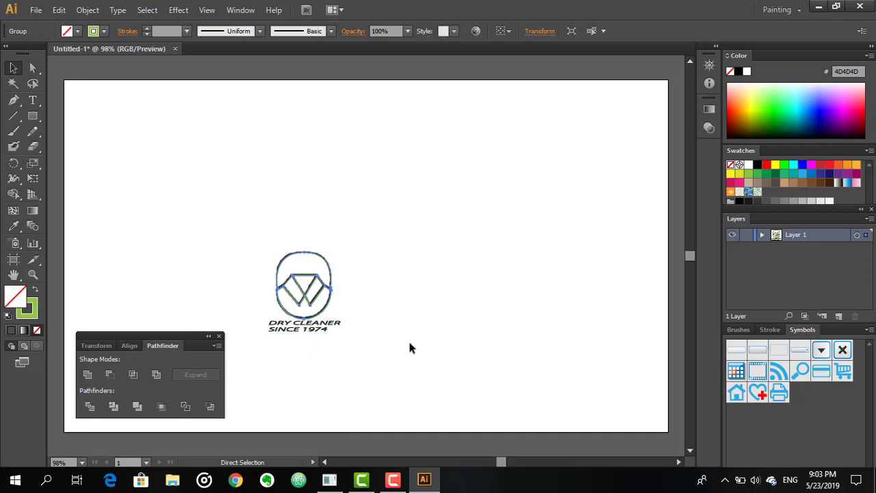
click(450, 288)
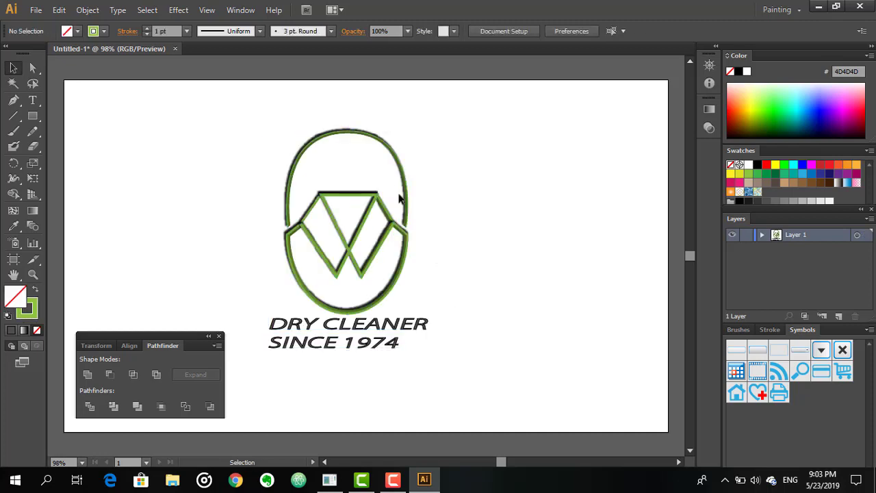
Shrink the emblem alone above the caption, reducing its height and width and narrowing it from its left side
click(406, 166)
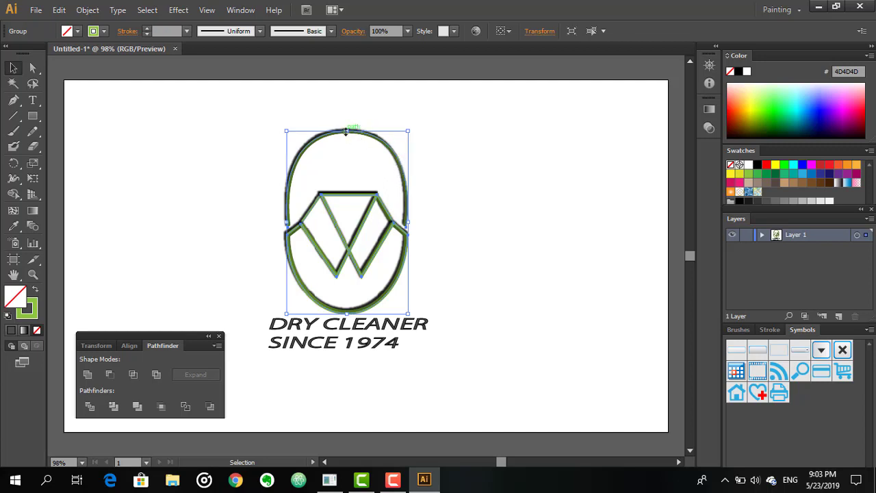
drag(347, 130, 347, 142)
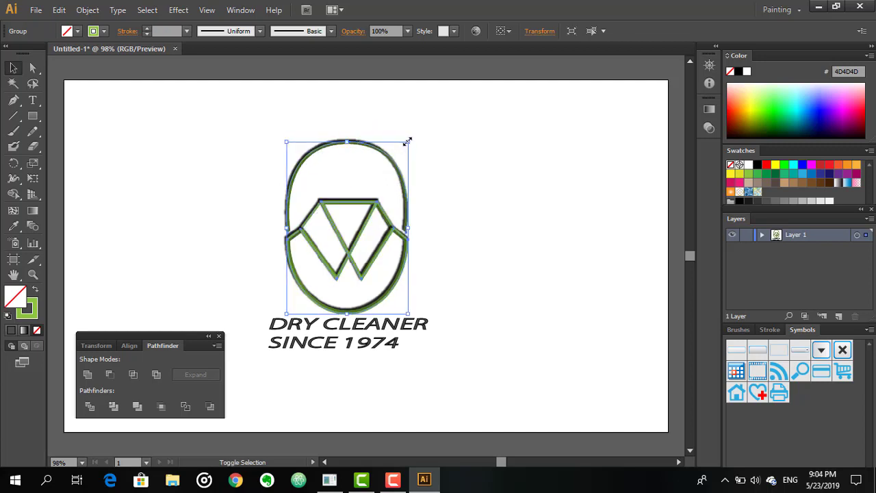
drag(407, 141, 333, 204)
click(427, 217)
click(336, 182)
click(488, 232)
click(288, 262)
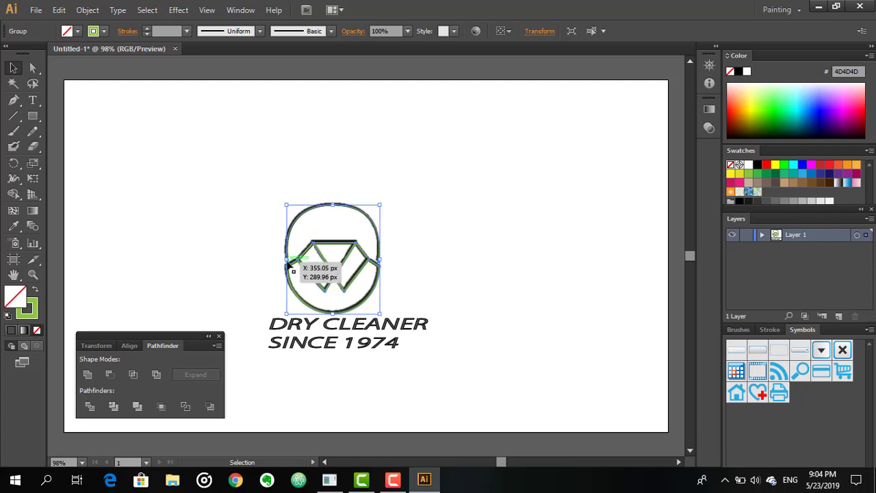
drag(287, 262, 297, 262)
click(408, 268)
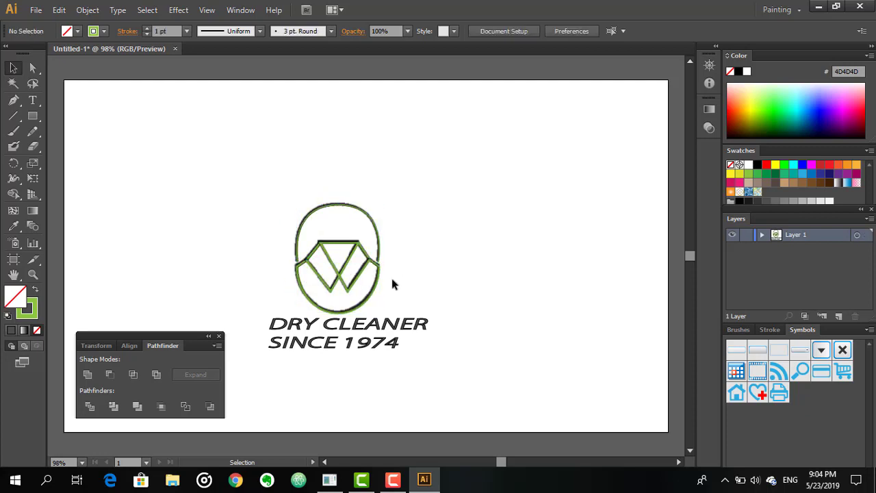
Reduce the caption's width and height to a font size of about 16.49 pt and center it under the emblem
click(381, 283)
click(469, 316)
click(352, 336)
drag(430, 336, 413, 335)
drag(269, 333, 280, 335)
drag(345, 350, 346, 343)
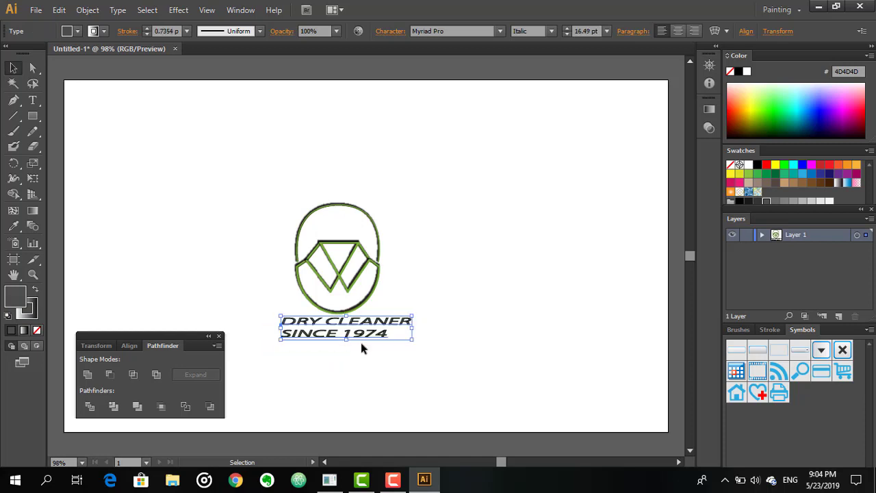
click(472, 337)
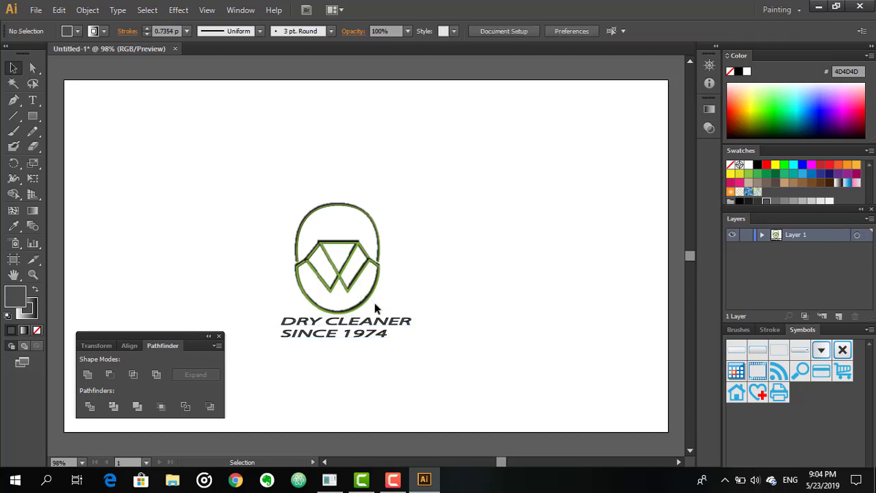
drag(370, 322, 363, 321)
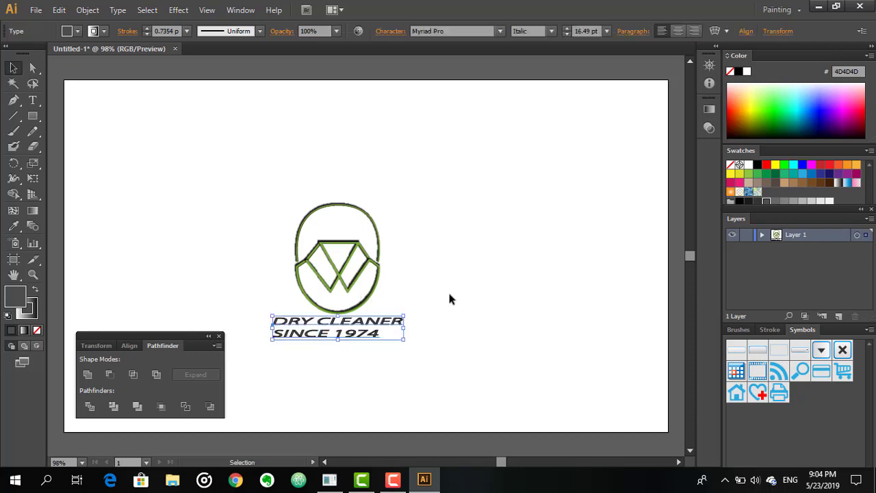
click(448, 290)
Recolor the emblem's stroke to dark green 006837 (R=0 G=104 B=55) and leave its fill at none
click(374, 225)
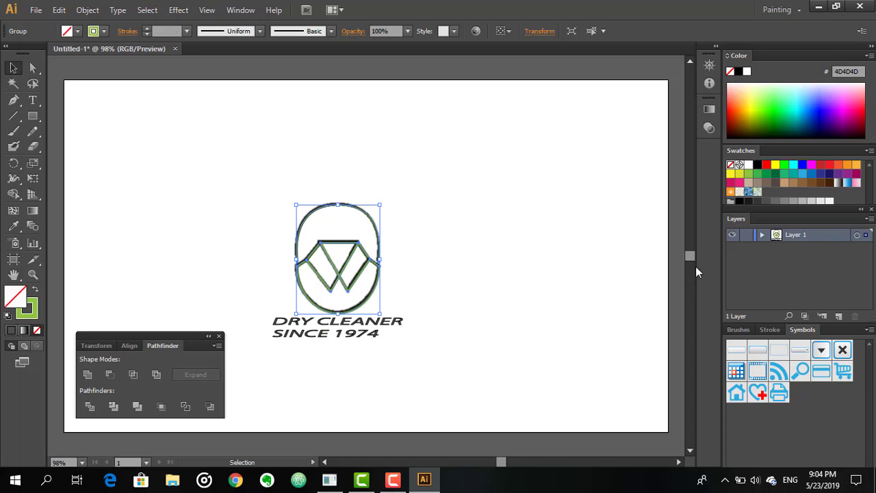
click(777, 176)
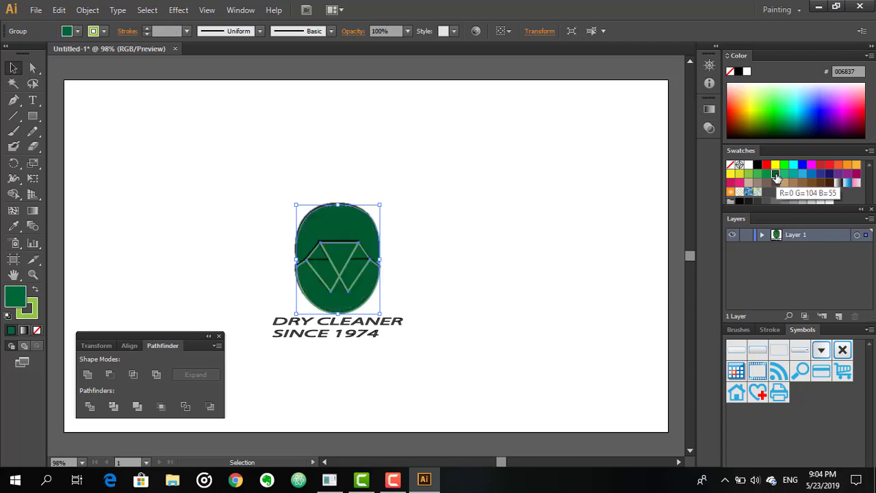
key(slash)
click(34, 309)
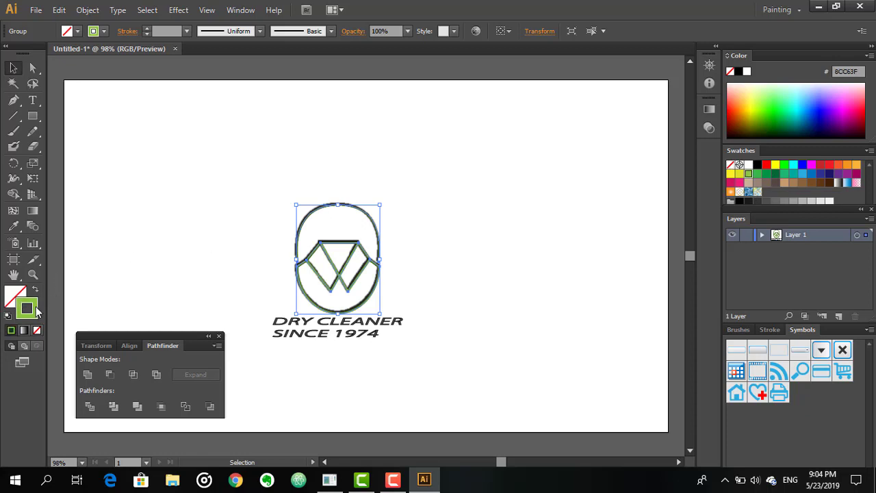
click(774, 175)
click(537, 300)
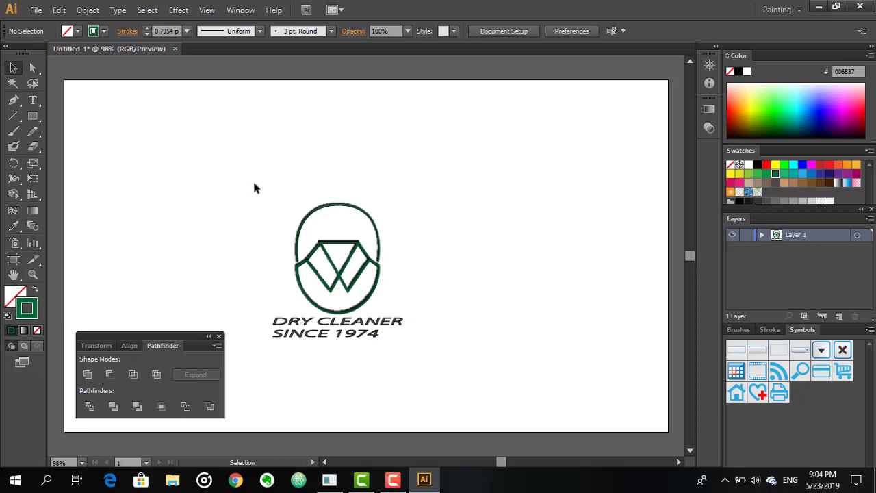
Group the emblem and the caption text into one object
drag(229, 178, 458, 343)
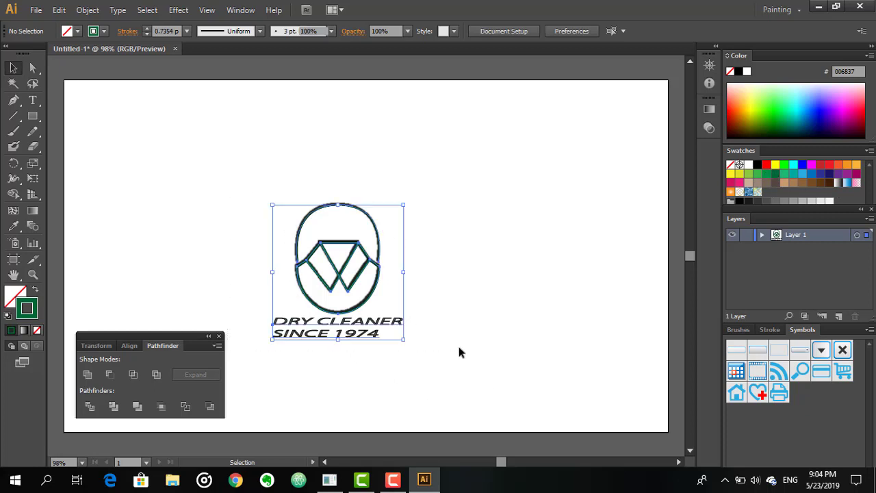
click(87, 10)
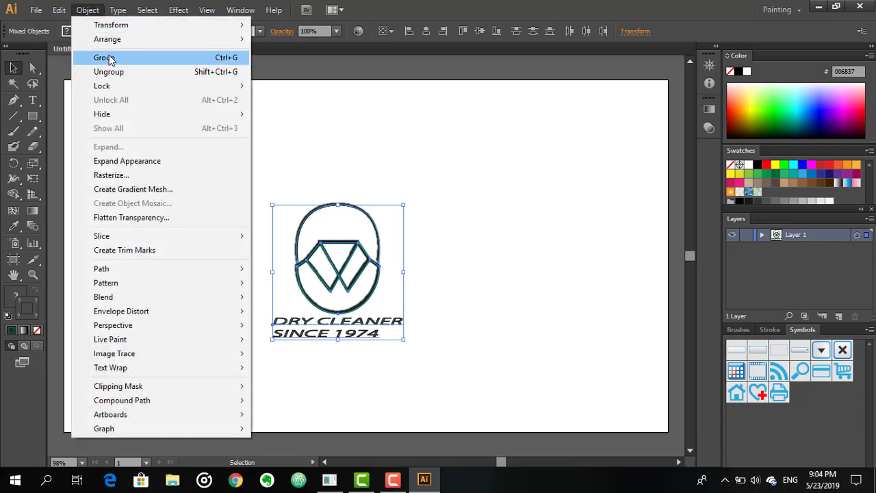
click(108, 61)
click(278, 166)
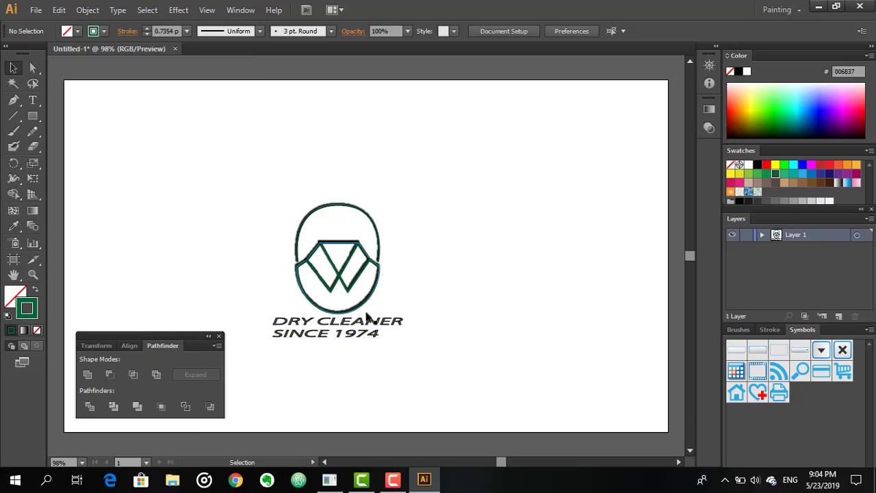
Move the grouped logo slightly up and to the right, closer to the artboard's center
click(348, 280)
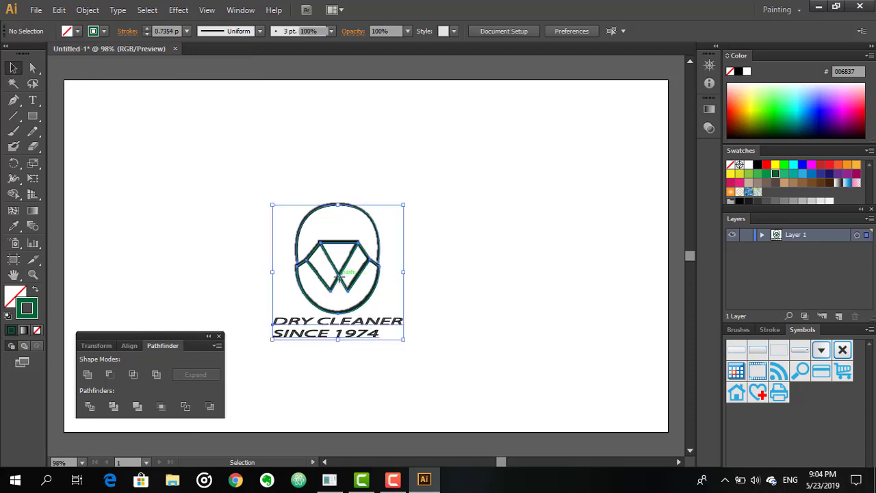
drag(348, 279, 367, 256)
click(402, 291)
click(350, 243)
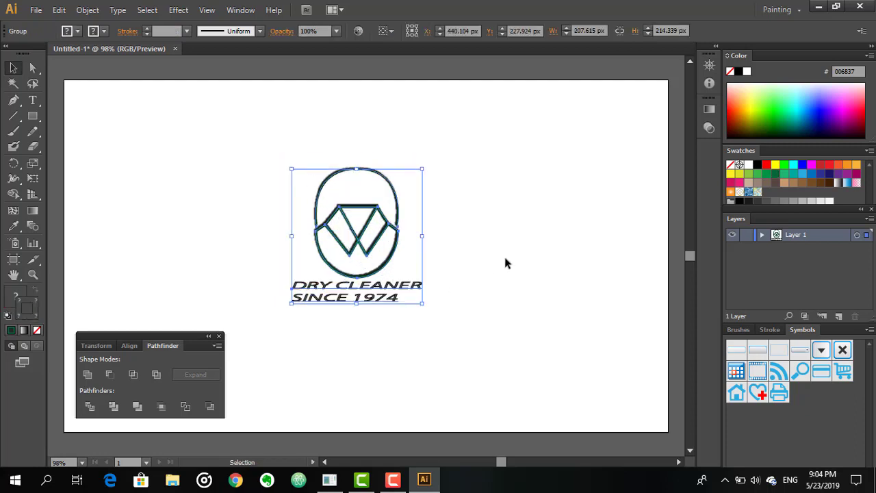
click(313, 313)
click(397, 224)
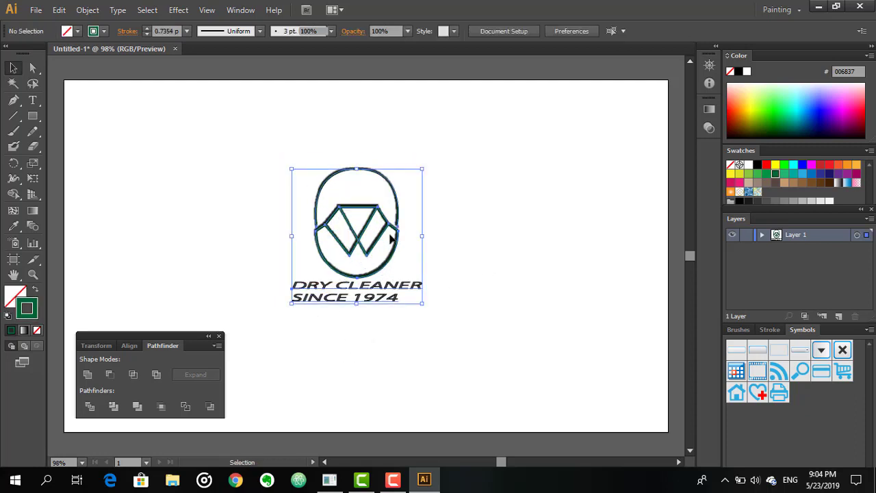
click(470, 231)
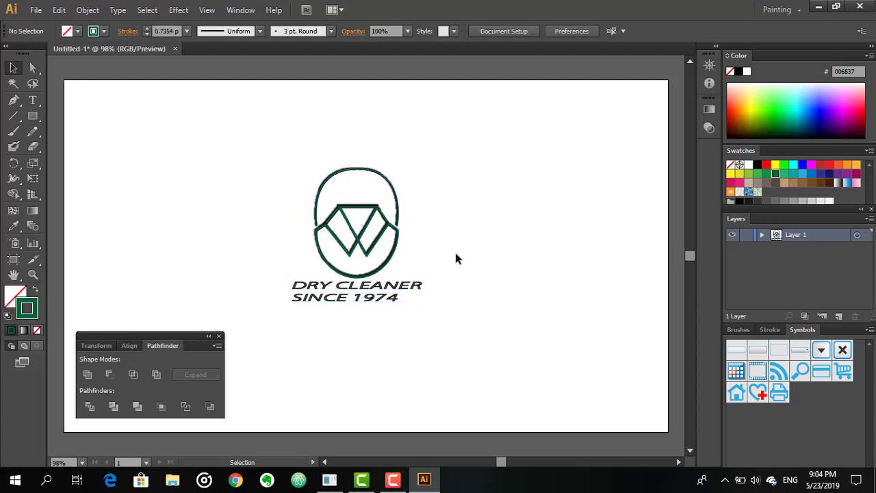
click(375, 298)
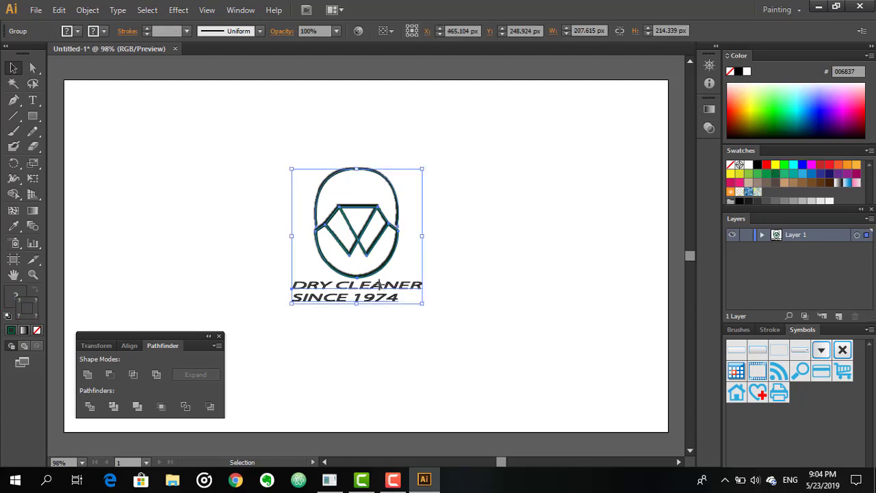
click(479, 290)
click(370, 252)
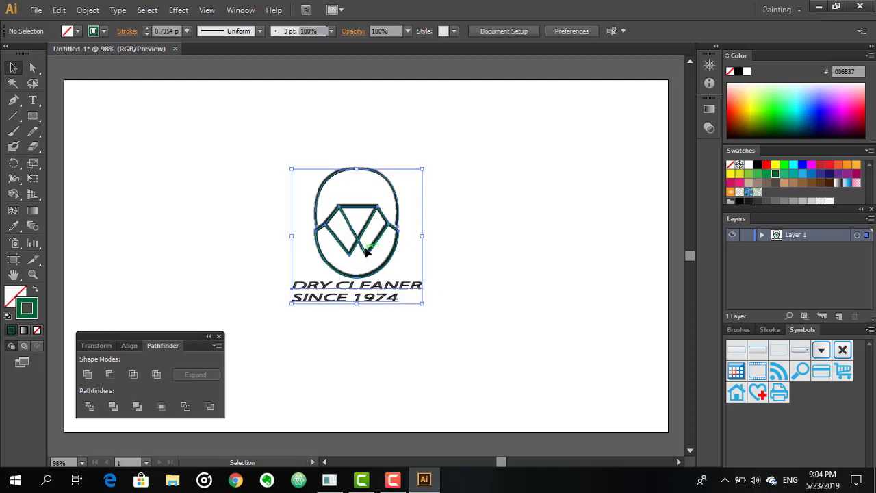
click(414, 272)
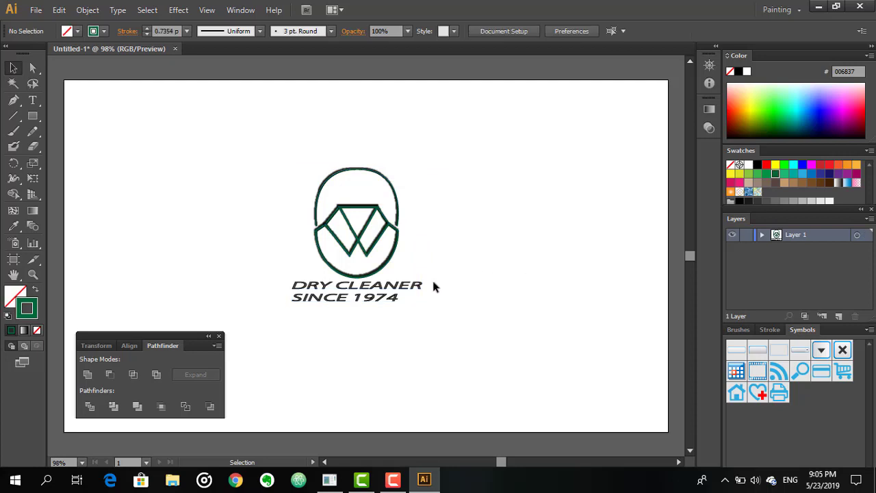
click(385, 264)
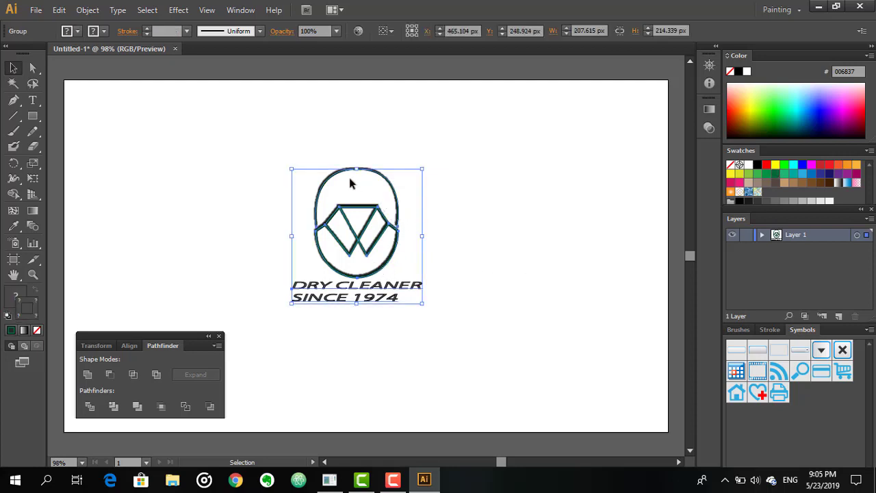
click(378, 313)
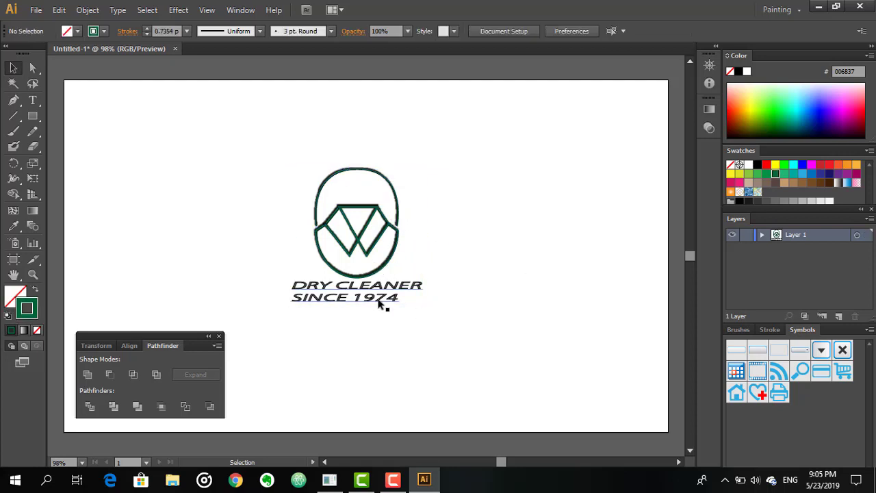
click(382, 300)
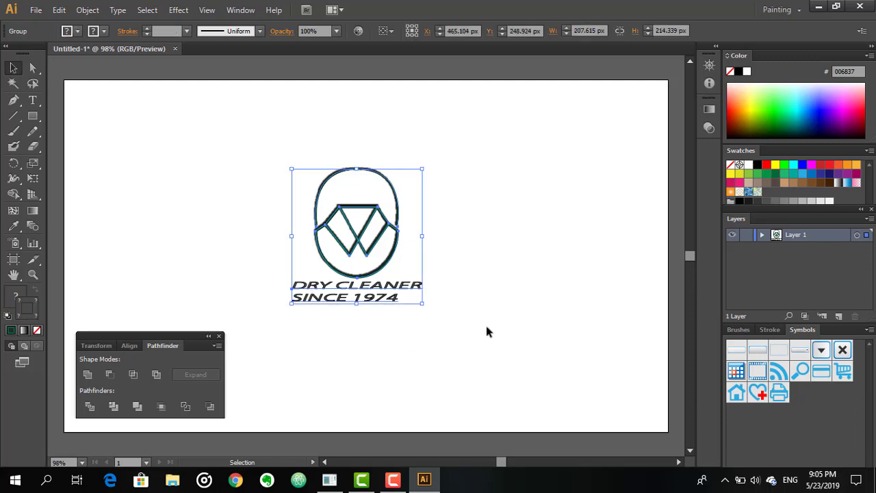
click(410, 297)
click(409, 290)
click(513, 303)
click(419, 293)
click(227, 236)
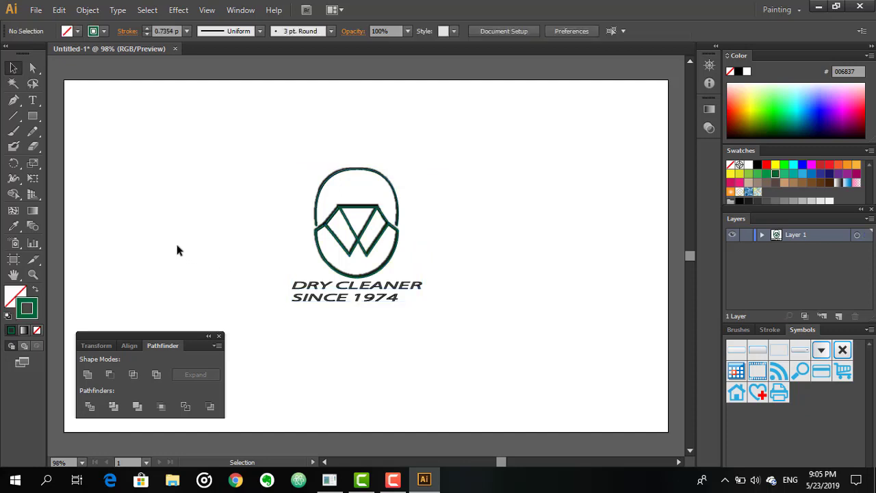
Save the document to the Desktop as drycleanerlogo in Adobe Illustrator (.ai) format, accepting the Illustrator CS6 version options
click(38, 11)
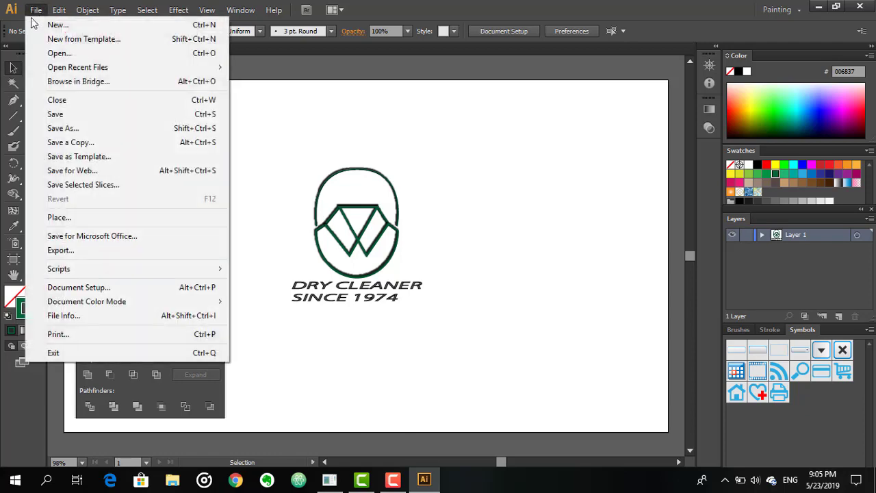
click(69, 129)
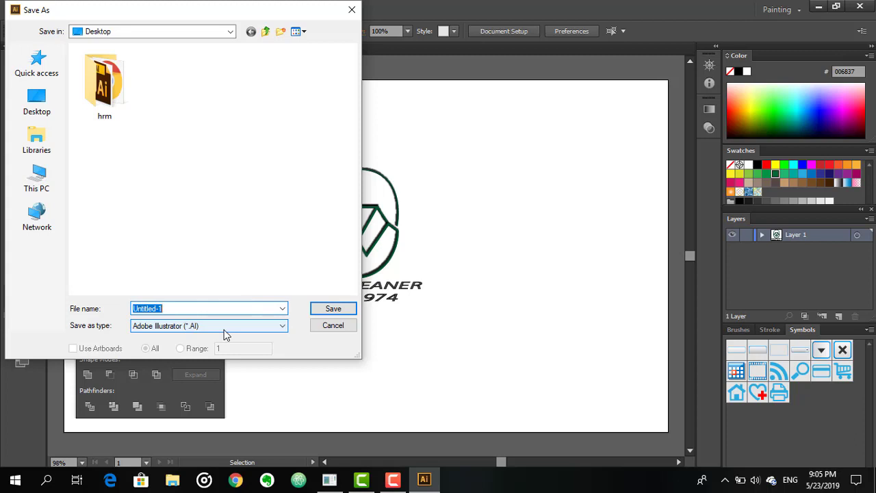
text(de)
text(ycl)
text(eanerlogo)
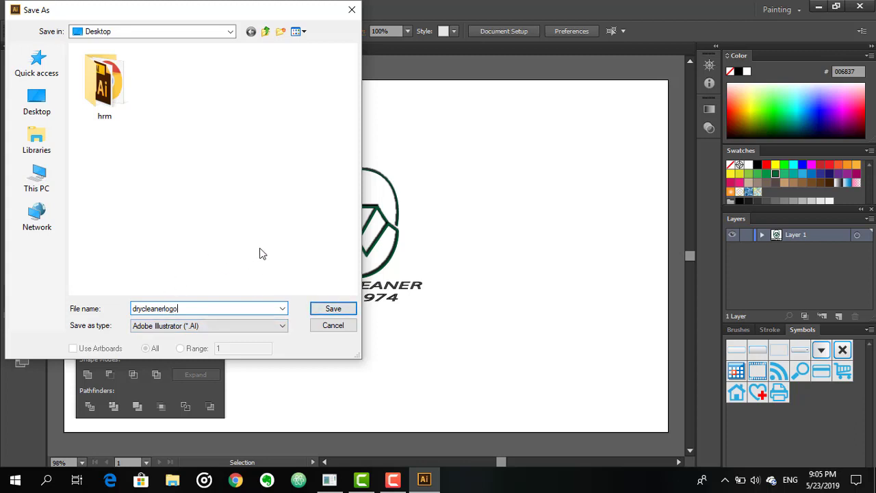
click(349, 312)
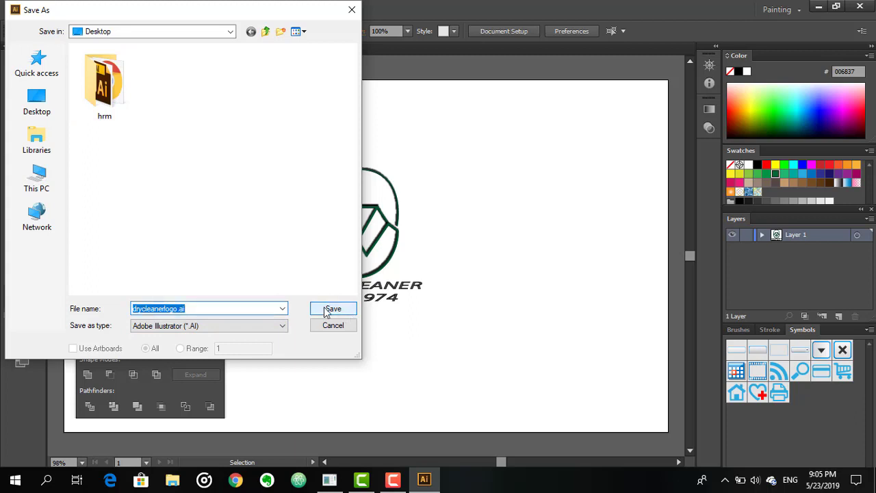
click(326, 311)
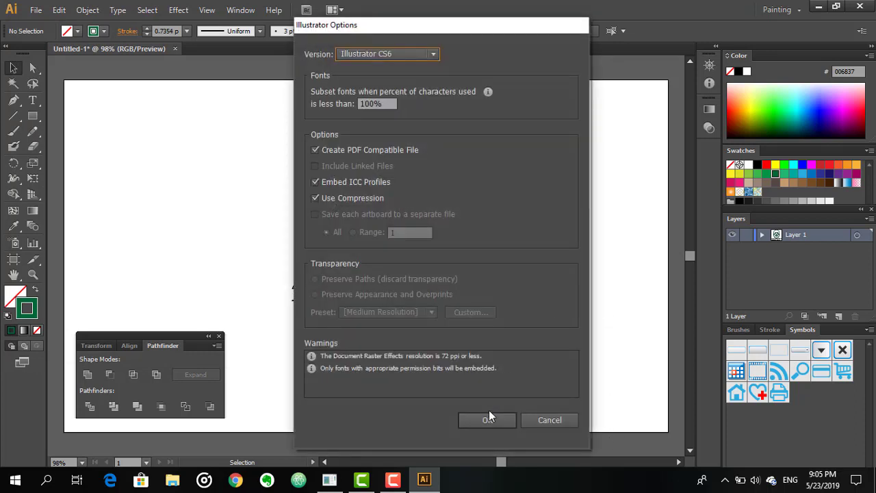
click(486, 420)
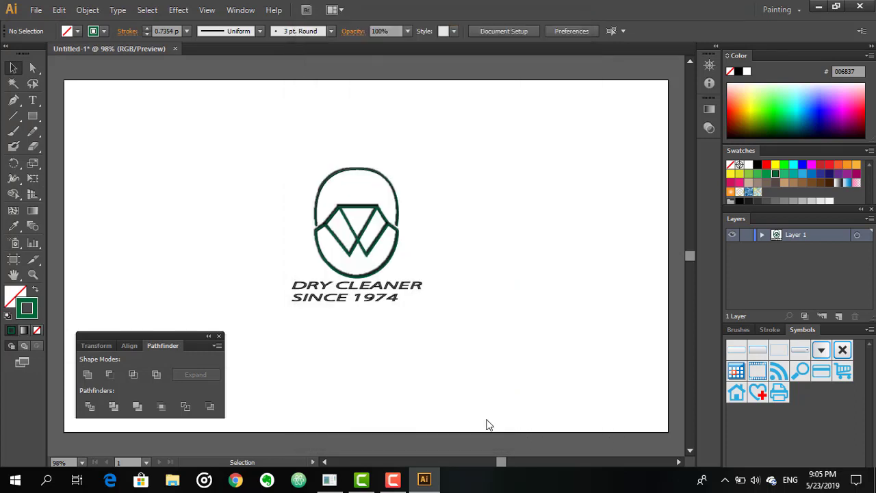